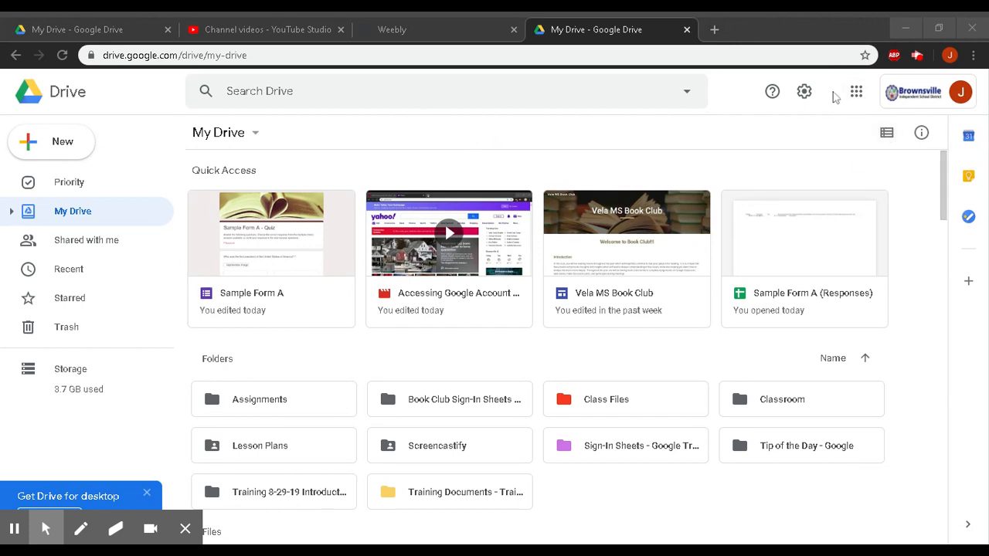
- Look through the Google apps list in Drive, then close it without choosing anything
mouse_move(46, 527)
click(85, 494)
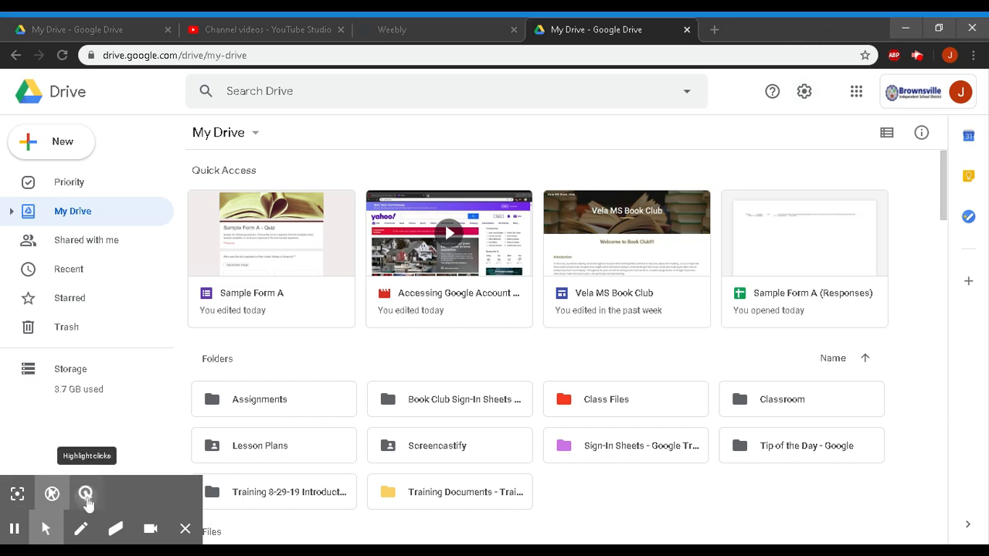
click(857, 93)
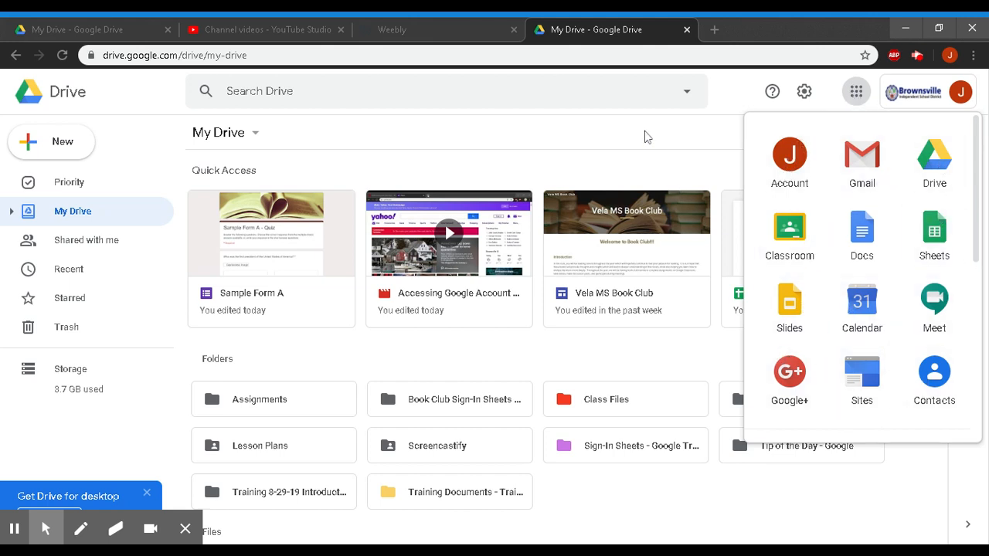
drag(978, 216, 977, 363)
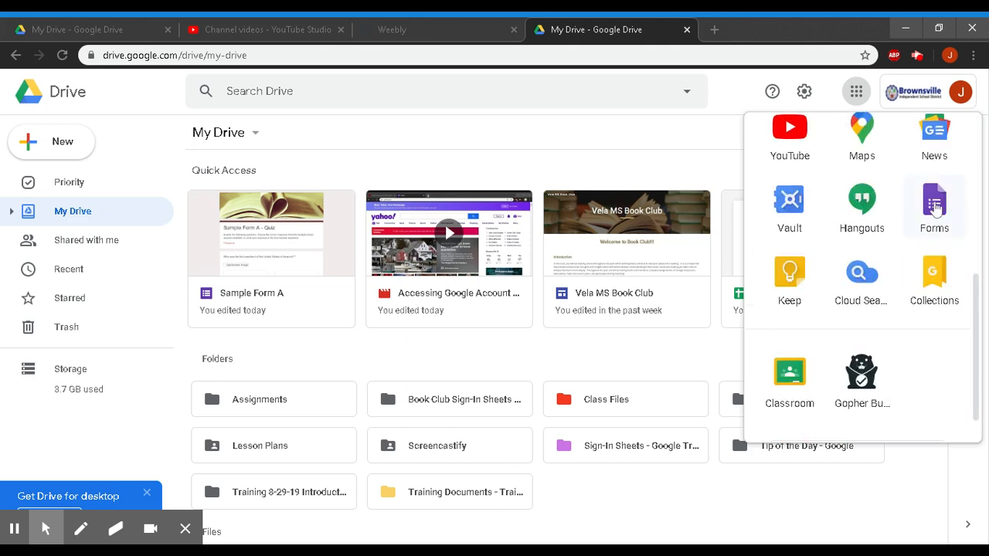
click(599, 139)
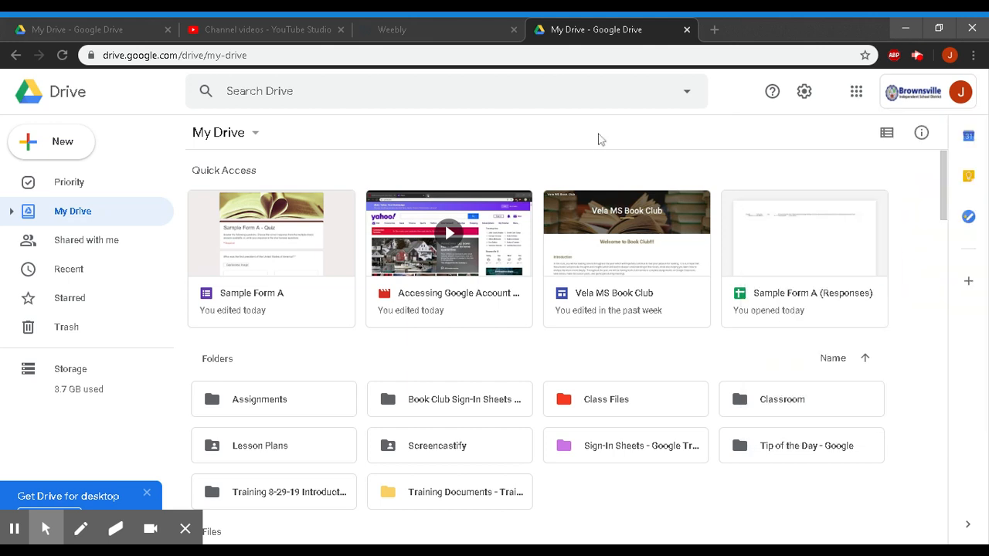
- Create a blank Google Form from Drive's New > More > Google Forms menu
click(80, 140)
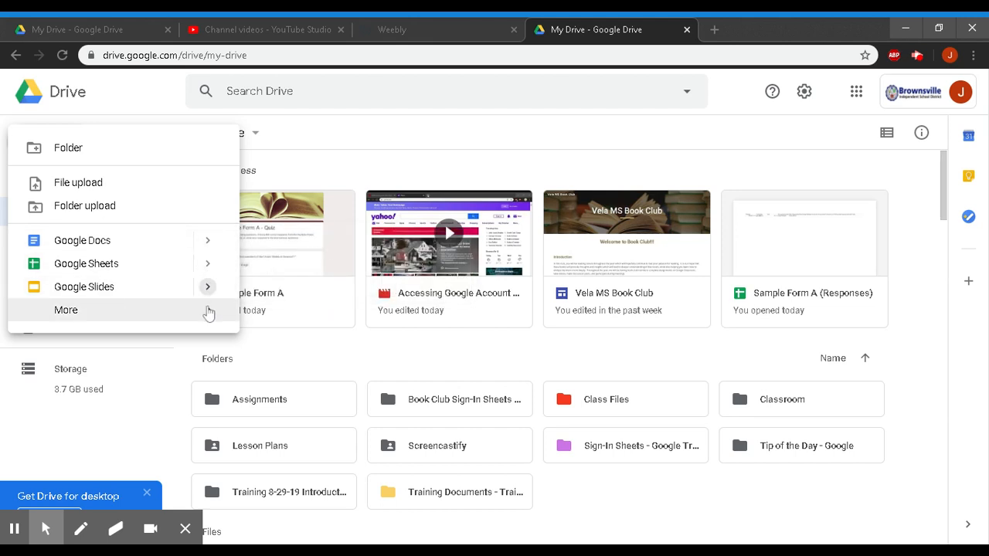
mouse_move(209, 311)
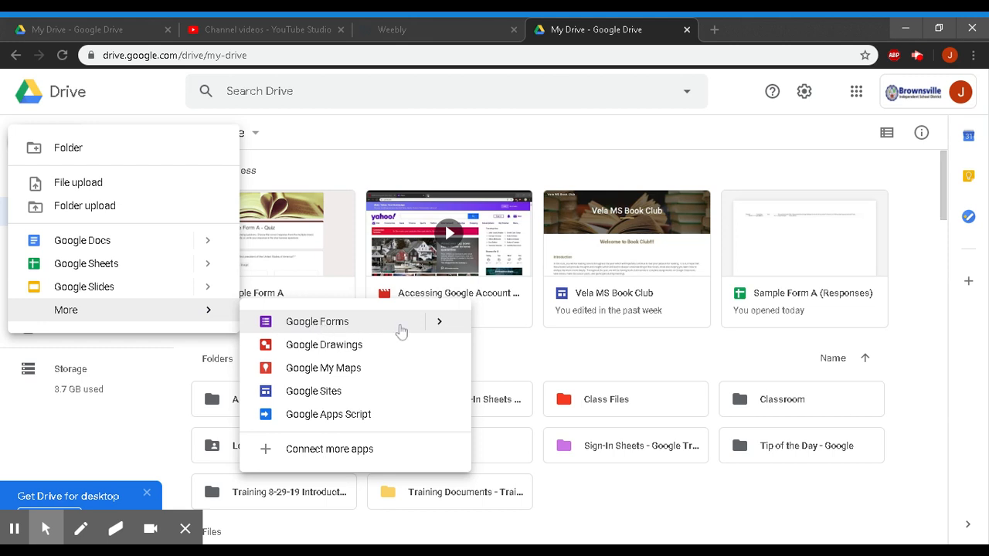
click(440, 331)
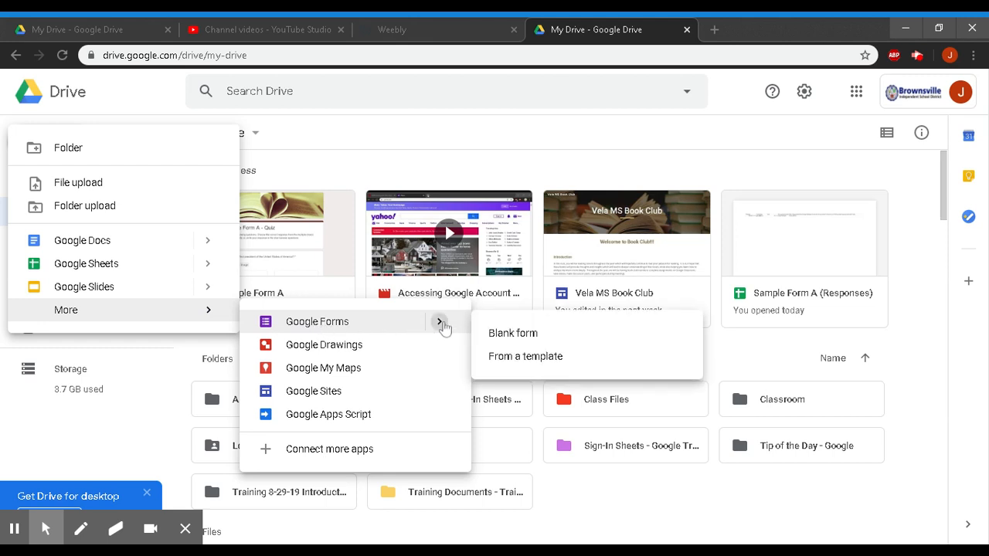
click(543, 337)
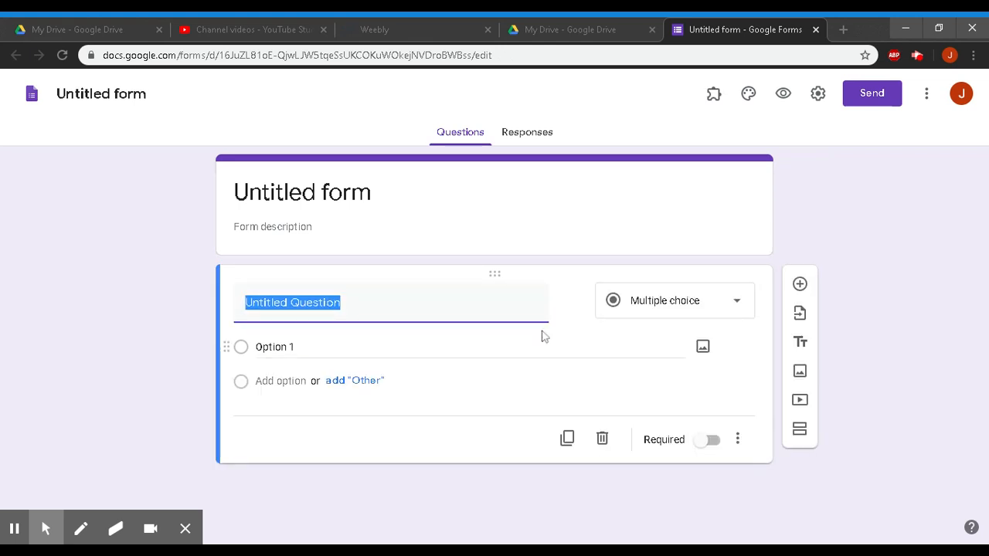
- Rename the untitled form to 'History Test 1 - US Presidents', adding the missing '1'
click(103, 97)
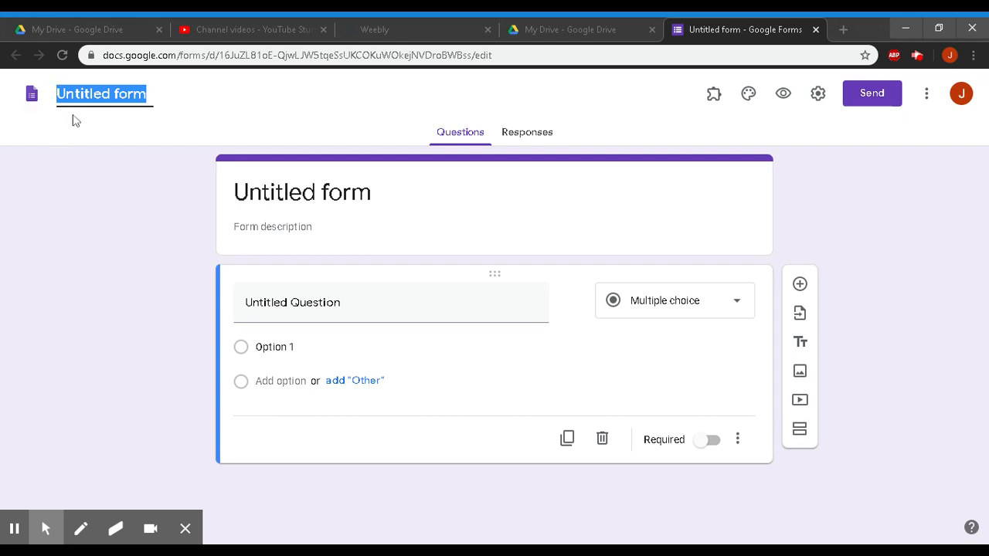
click(143, 222)
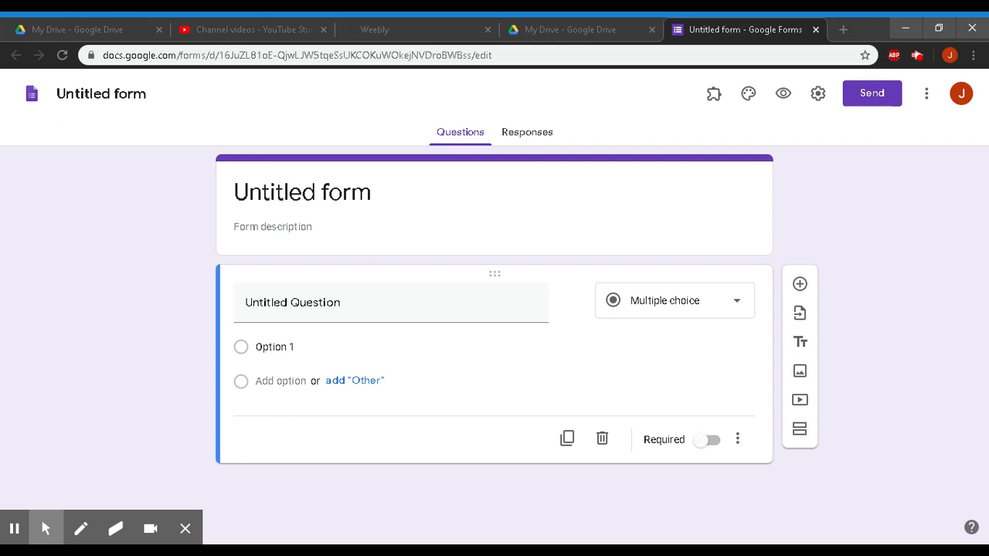
click(101, 93)
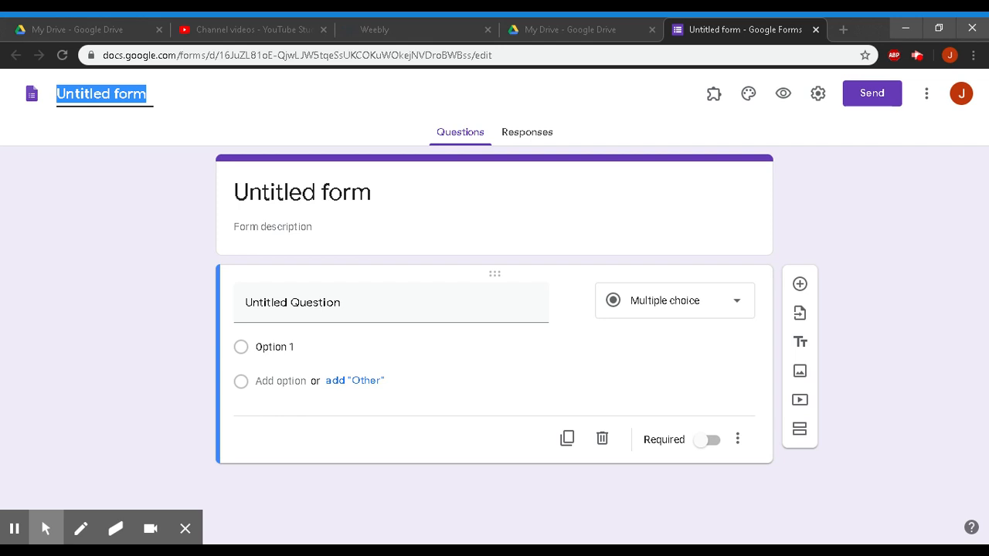
text(History Tes)
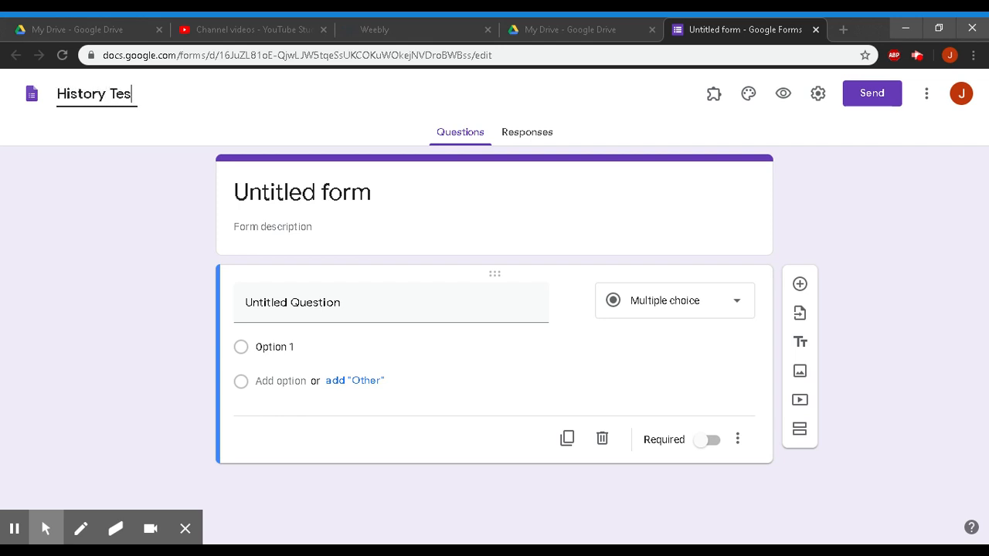
text(t - US Presidents)
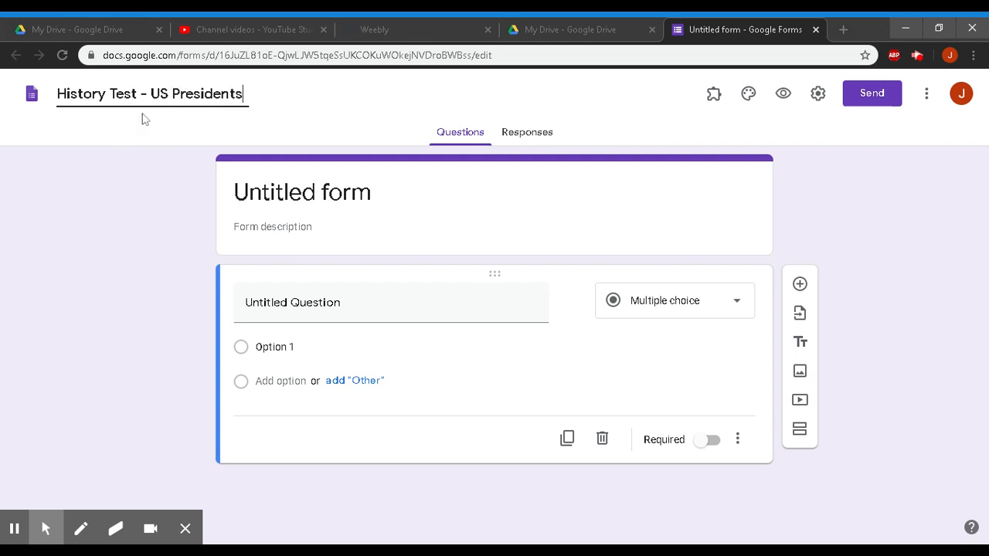
click(141, 94)
text(1)
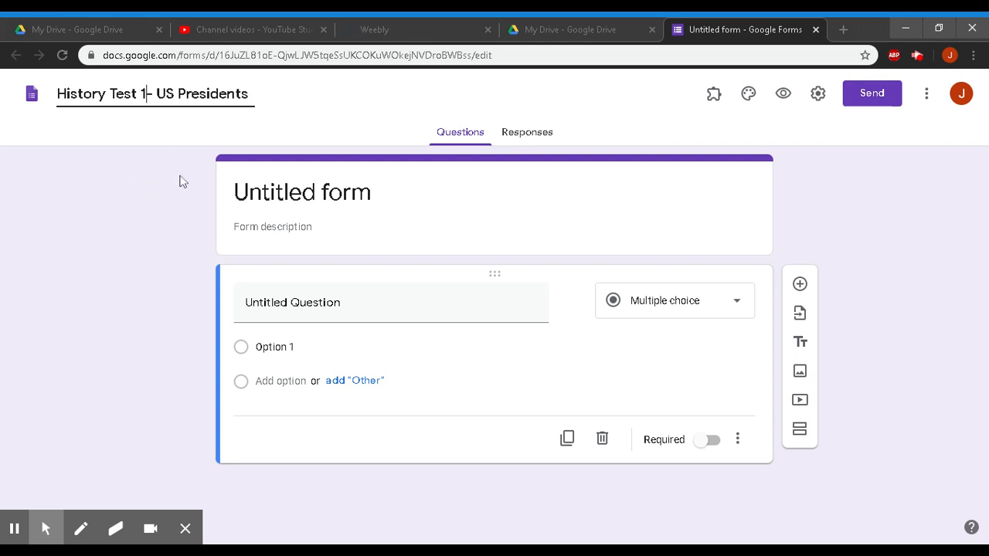
click(149, 295)
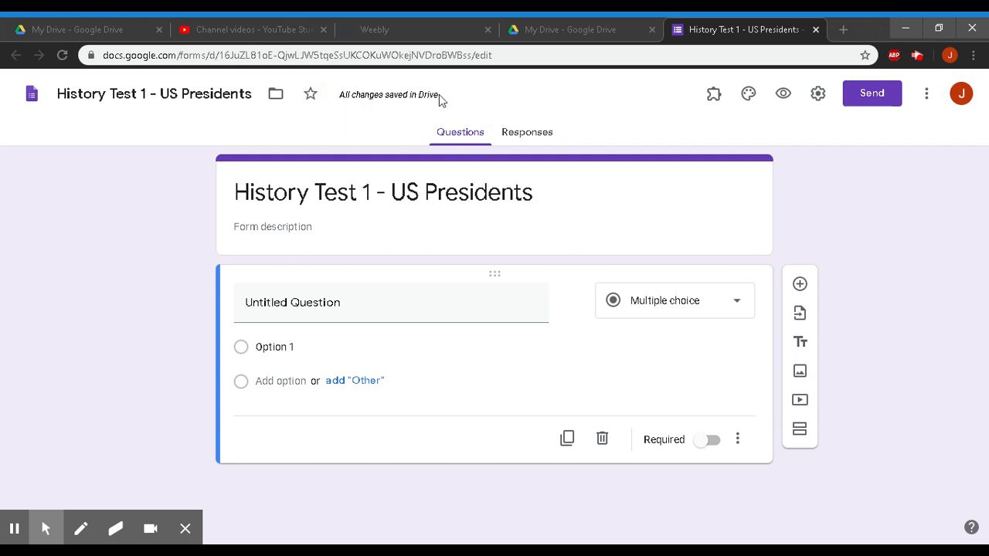
mouse_move(21, 544)
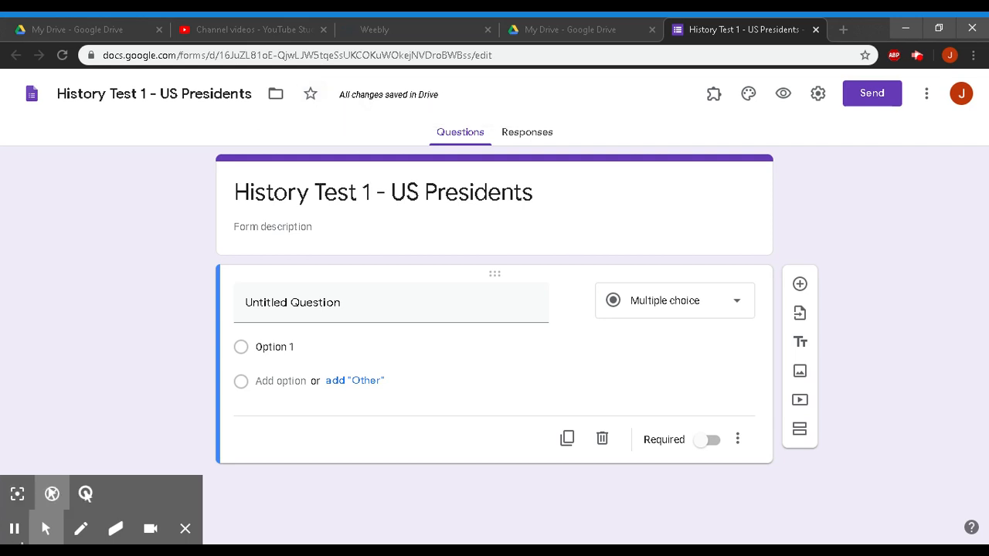
click(87, 493)
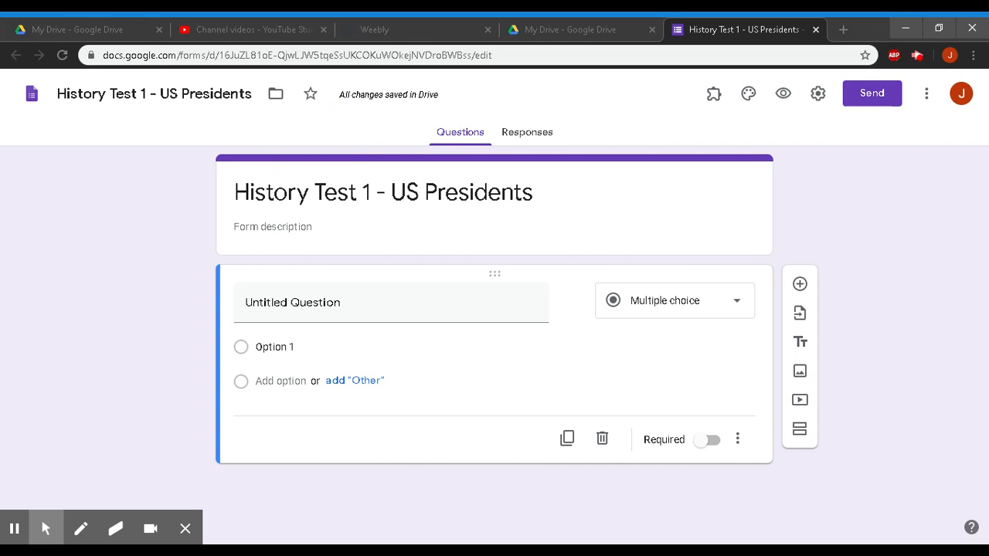
- Give the form the description 'Please answer the questions.'
click(332, 192)
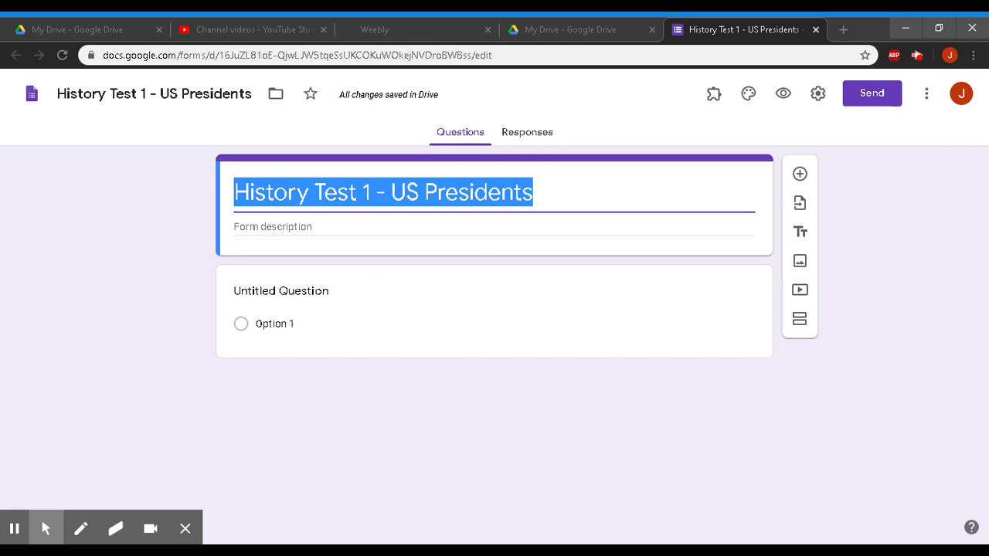
click(276, 226)
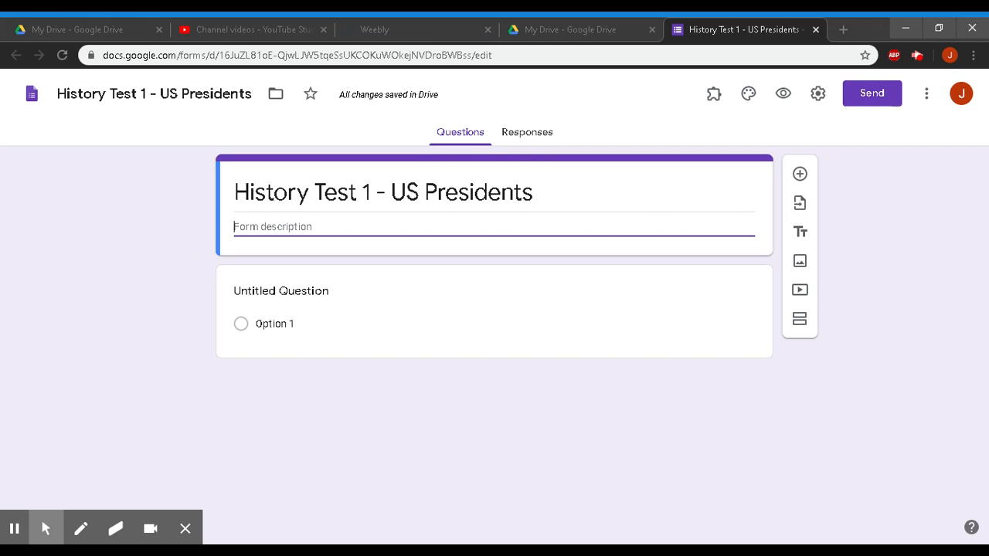
text(Please answer the questions)
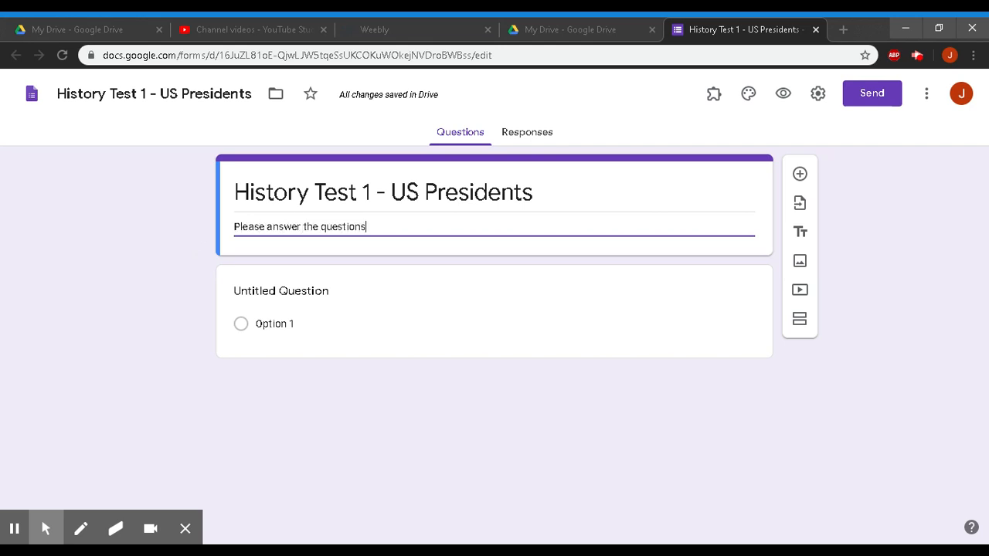
text(.)
- Add two new blank questions and select the first one for editing
click(799, 174)
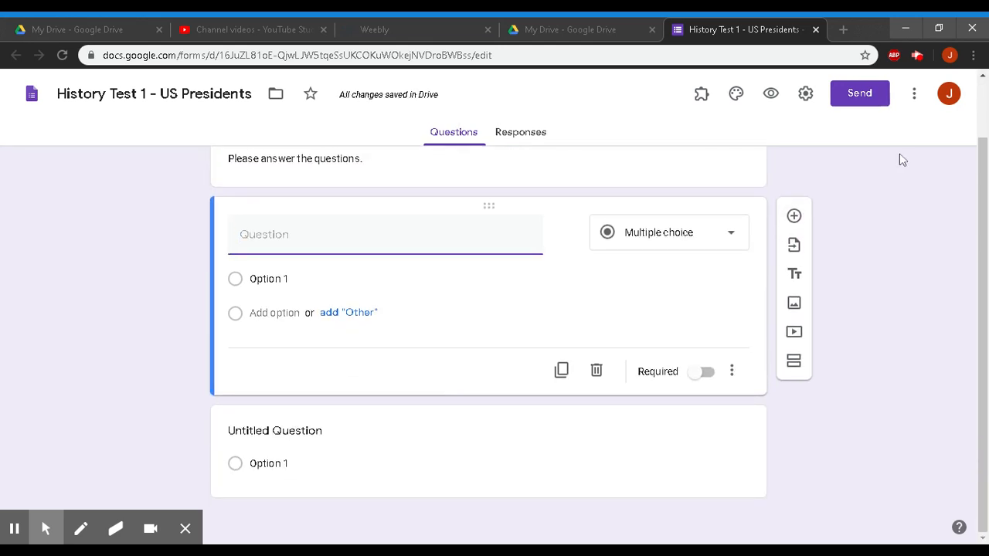
click(795, 217)
scroll(451, 411, down, 2)
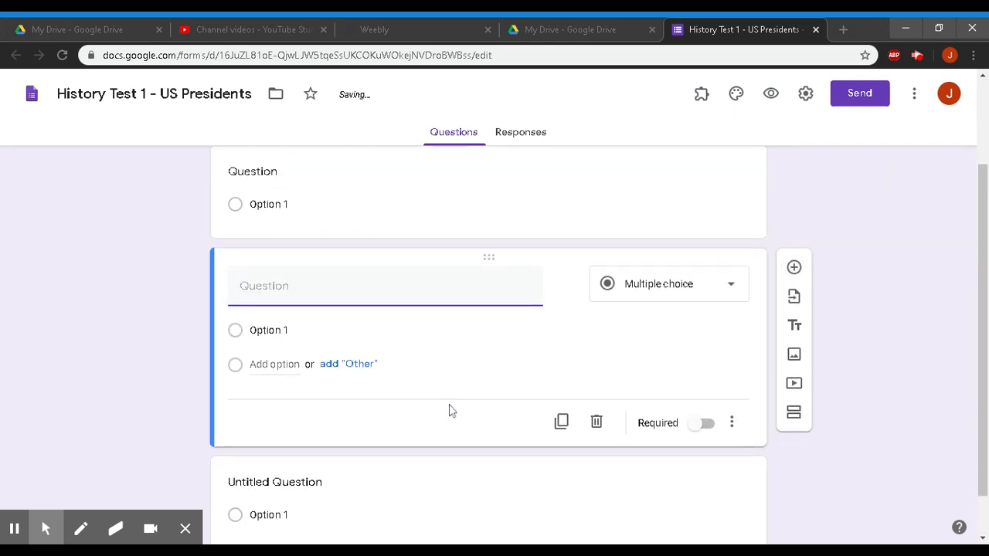
scroll(451, 411, up, 4)
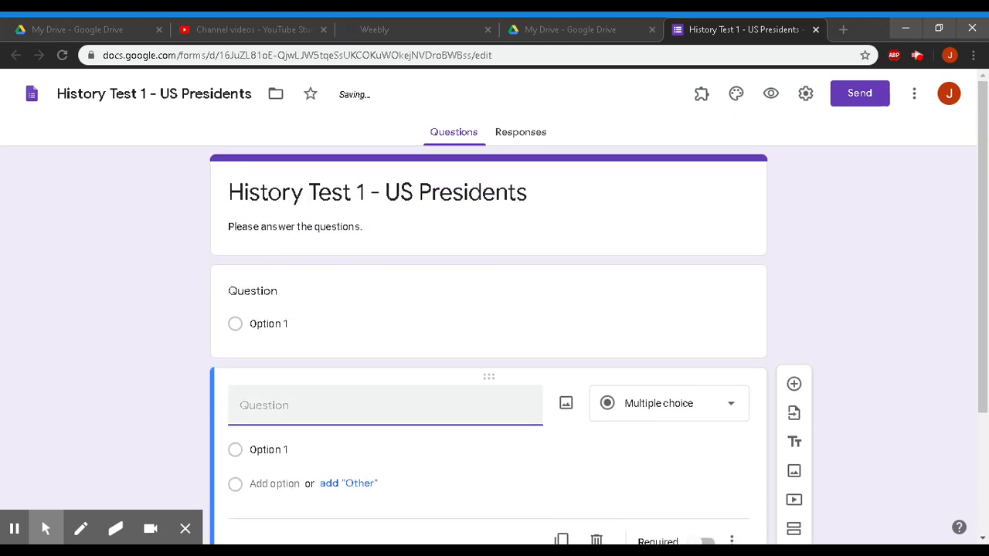
click(274, 292)
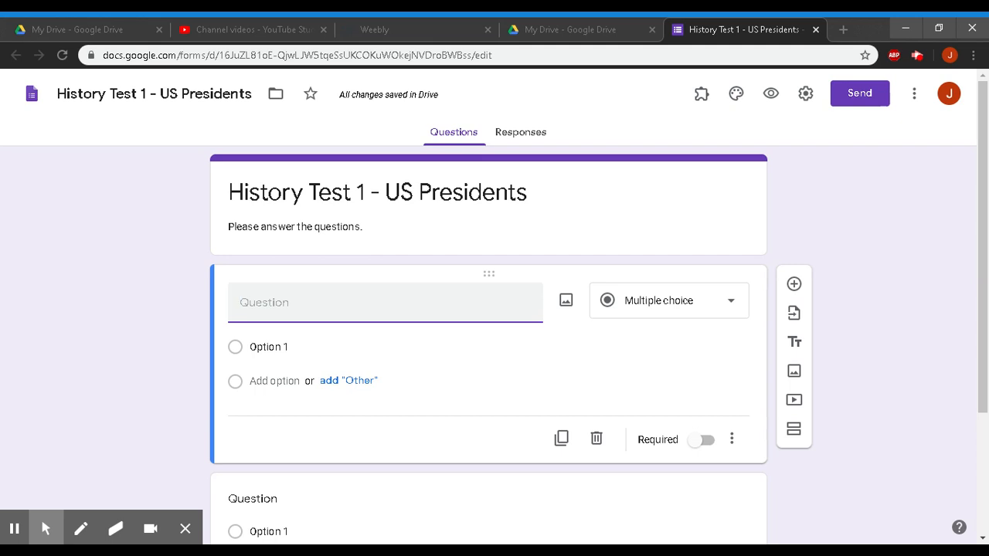
- Title the first question 'Who was the first president of the USA?' and review its question type
text(Who was the first pres)
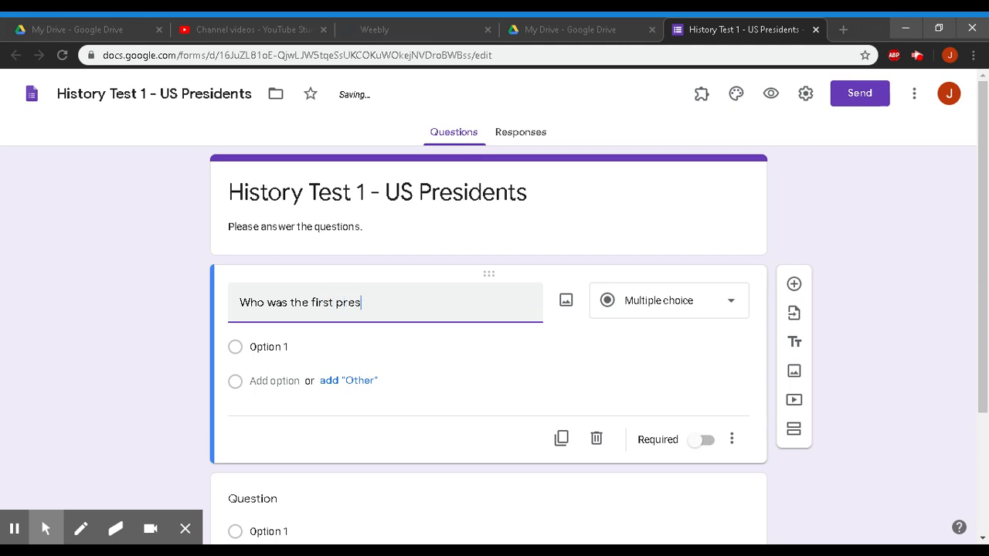
text(ident of the USA?)
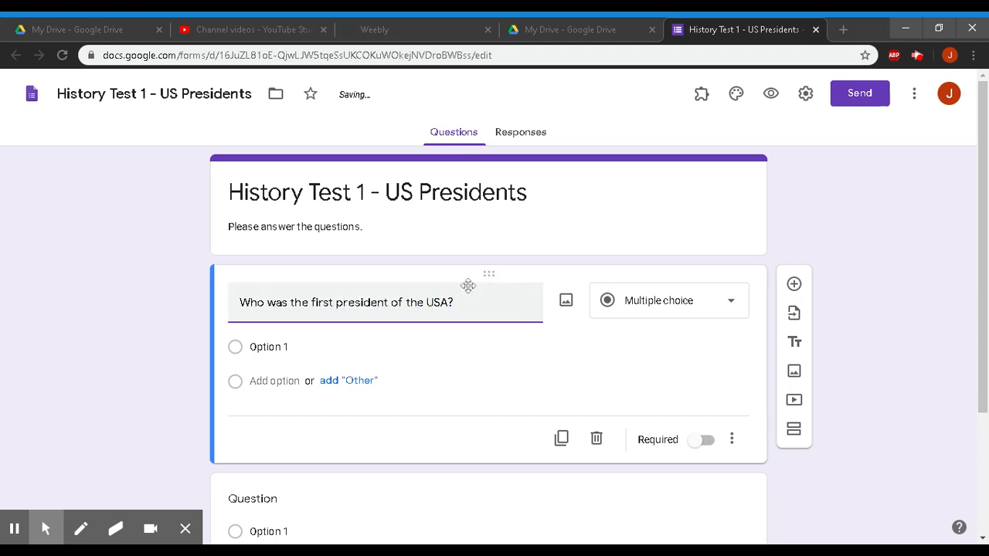
click(278, 350)
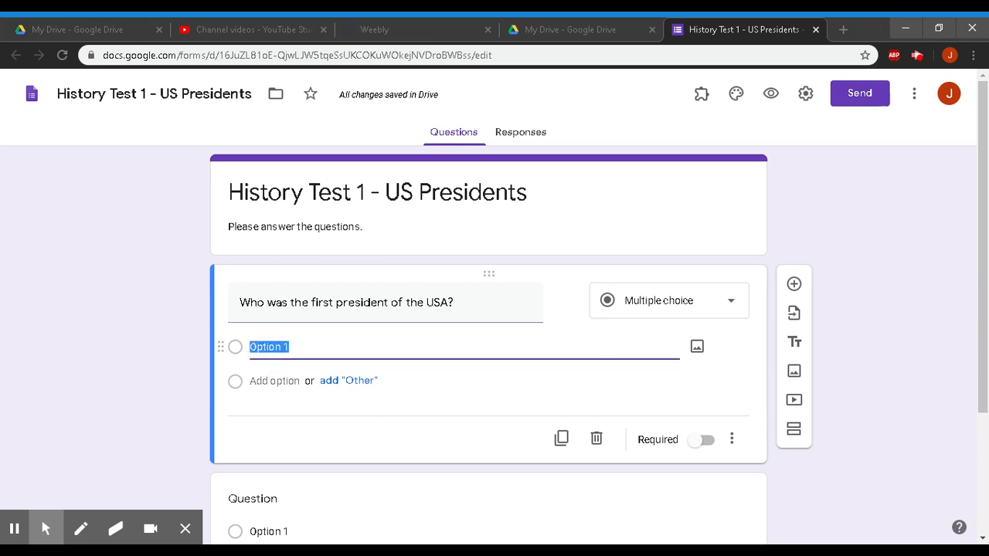
click(676, 304)
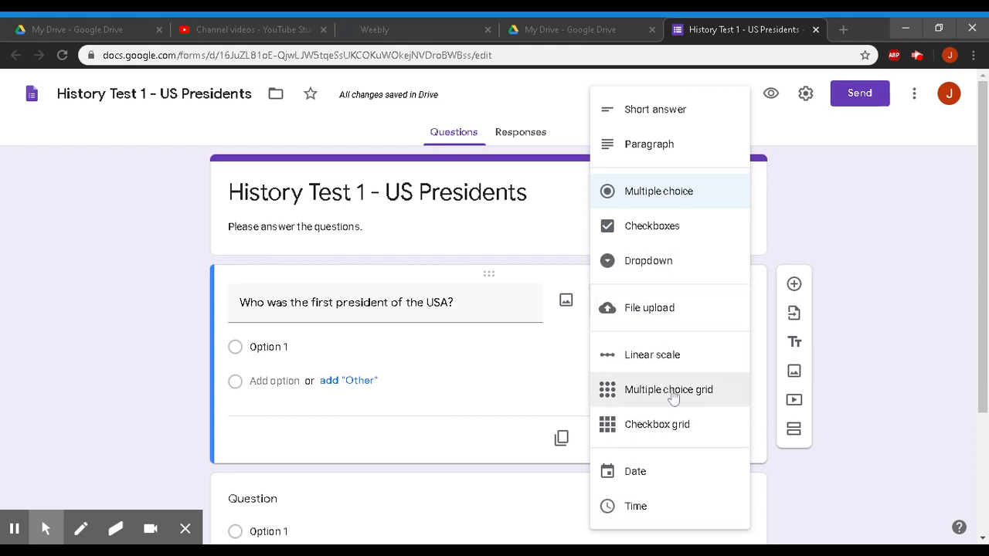
click(641, 388)
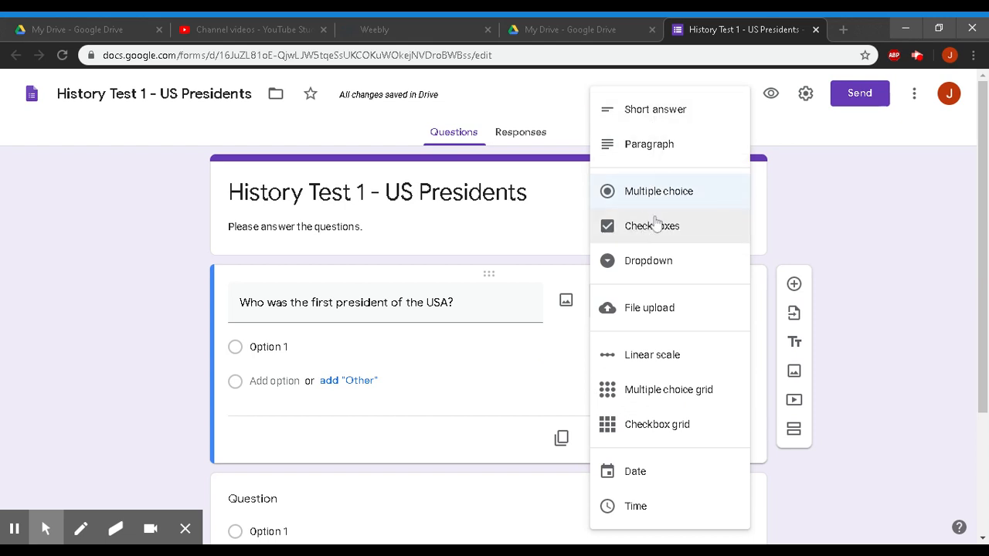
- Keep Multiple choice and add options George Washington, John Adams, Thomas Jefferson and James Madison
click(476, 395)
click(269, 346)
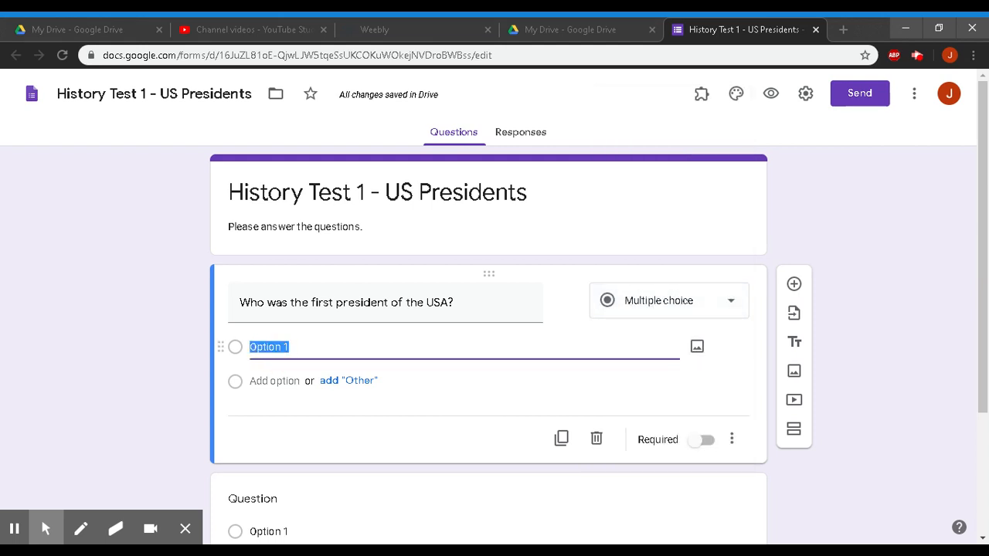
text(Geor)
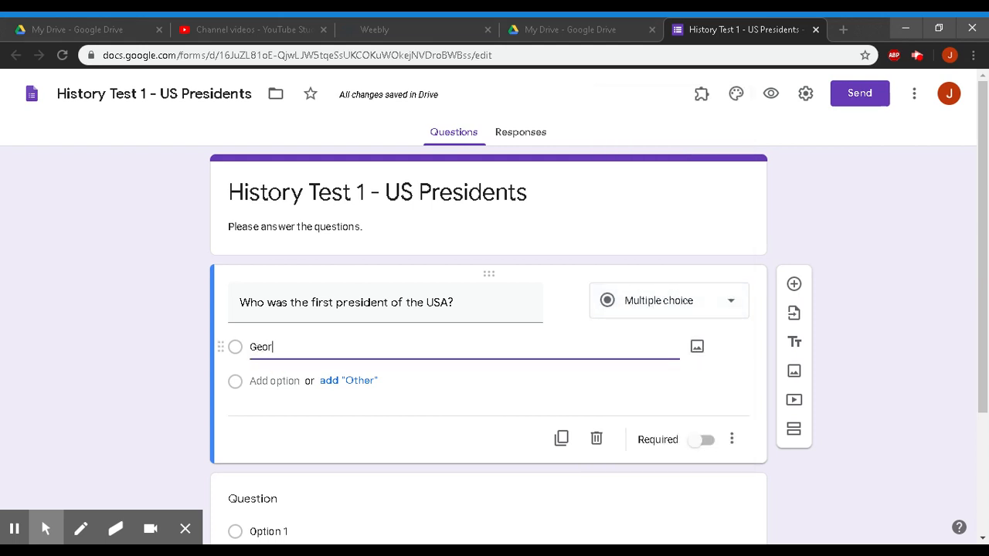
text(ge Washington)
key(Return)
text(John Adams)
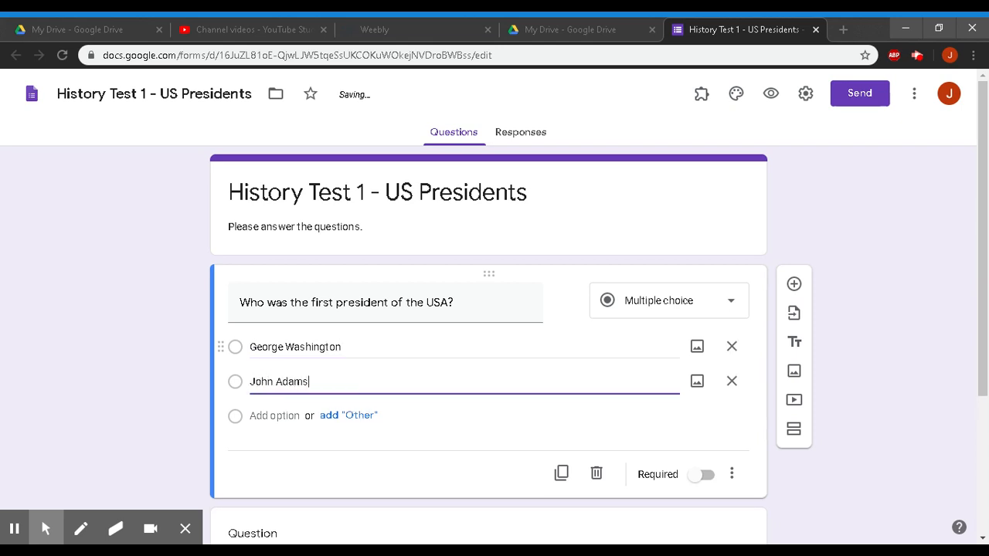
key(Return)
text(Thomas Jeffe)
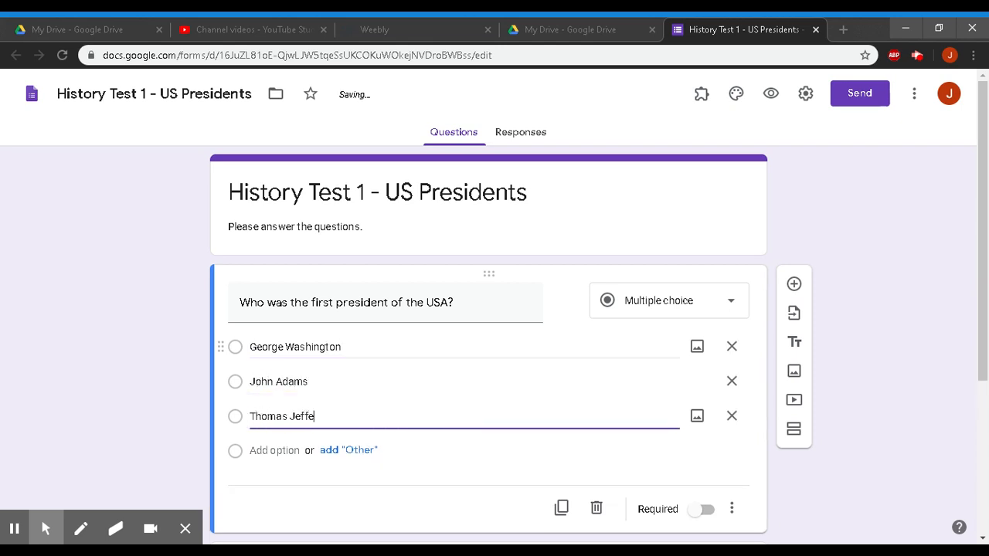
text(rson)
key(Return)
text(James Ma)
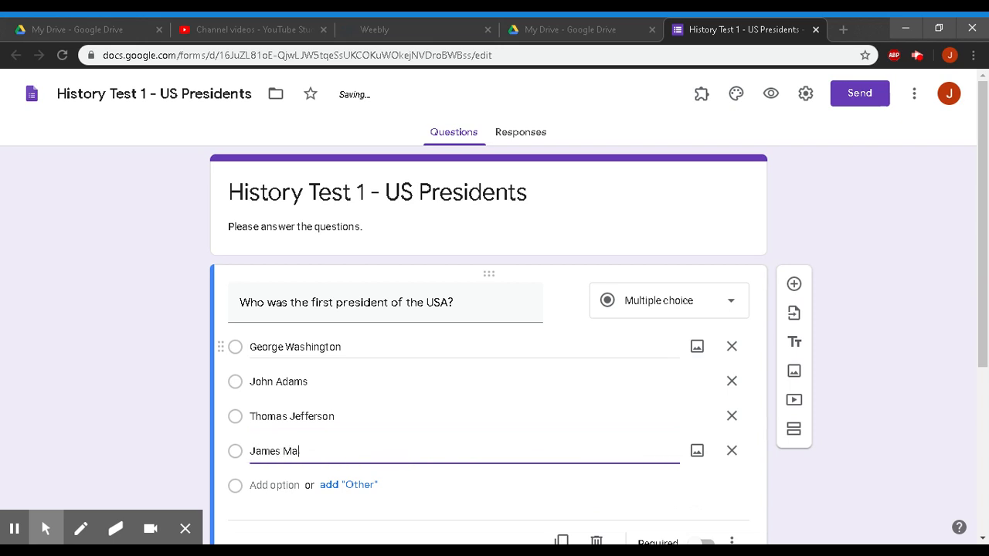
text(dison)
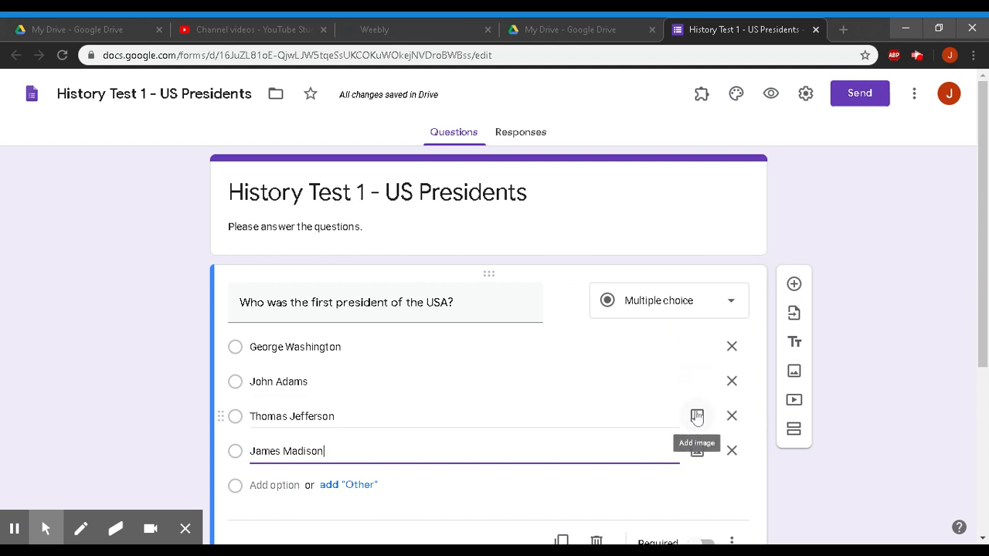
click(566, 302)
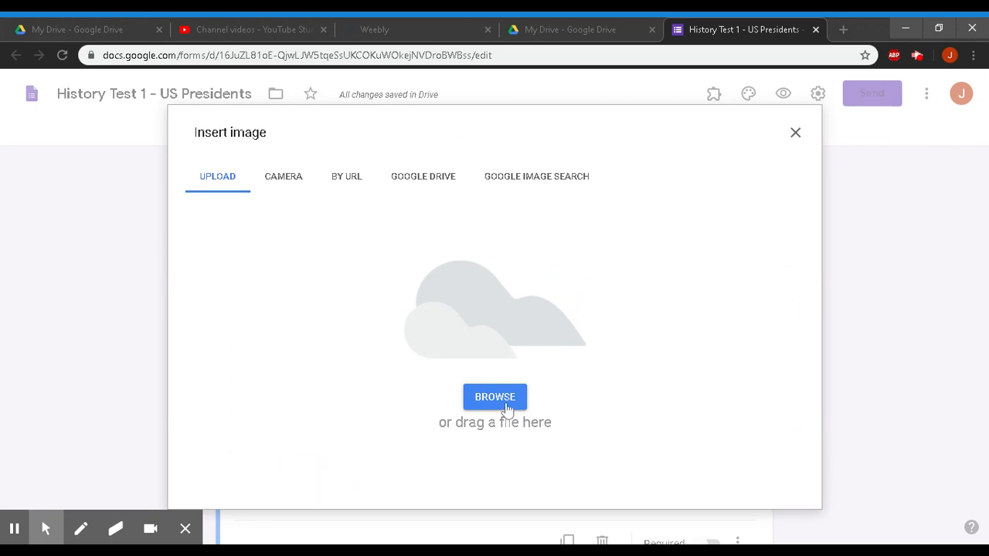
- Search images for 'George Washington' and insert the first portrait into the question
click(282, 177)
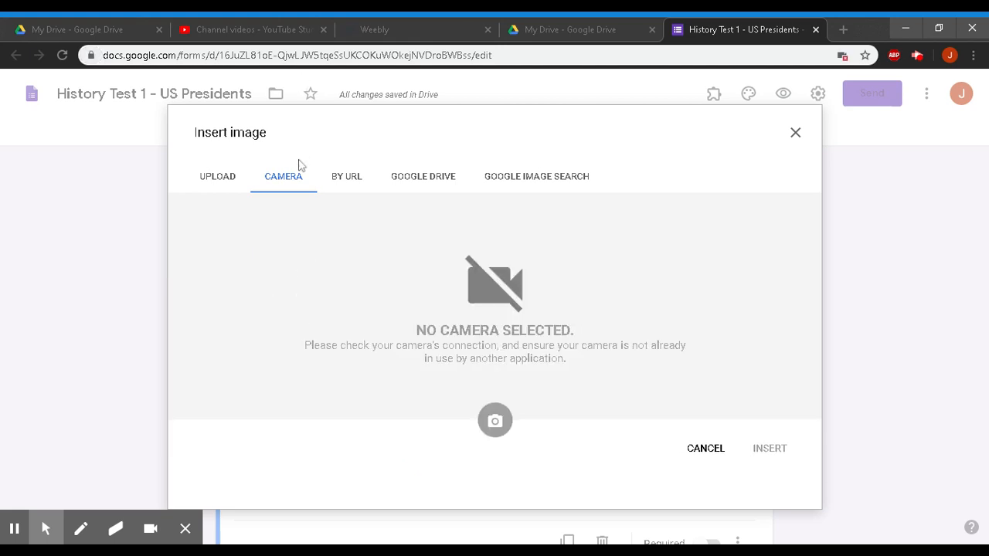
click(353, 183)
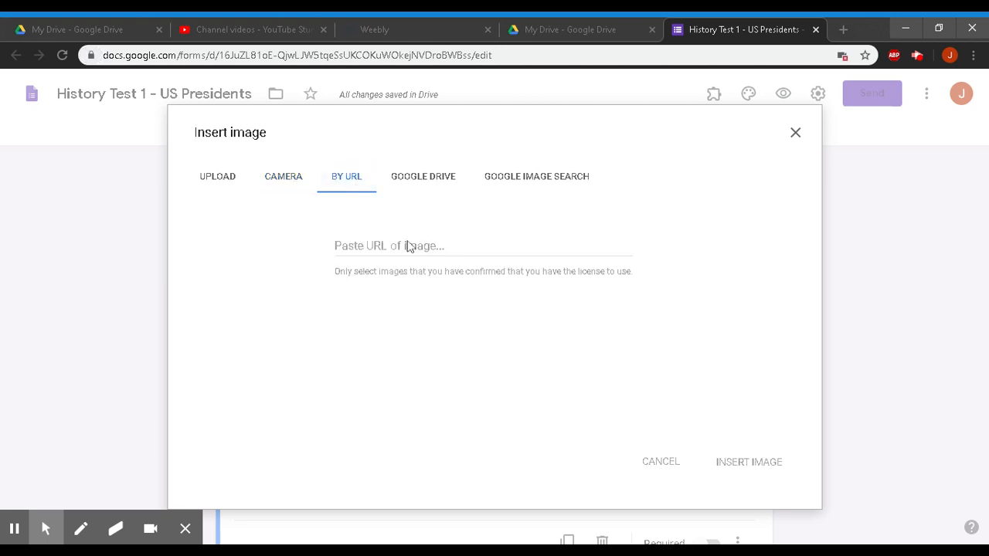
click(435, 179)
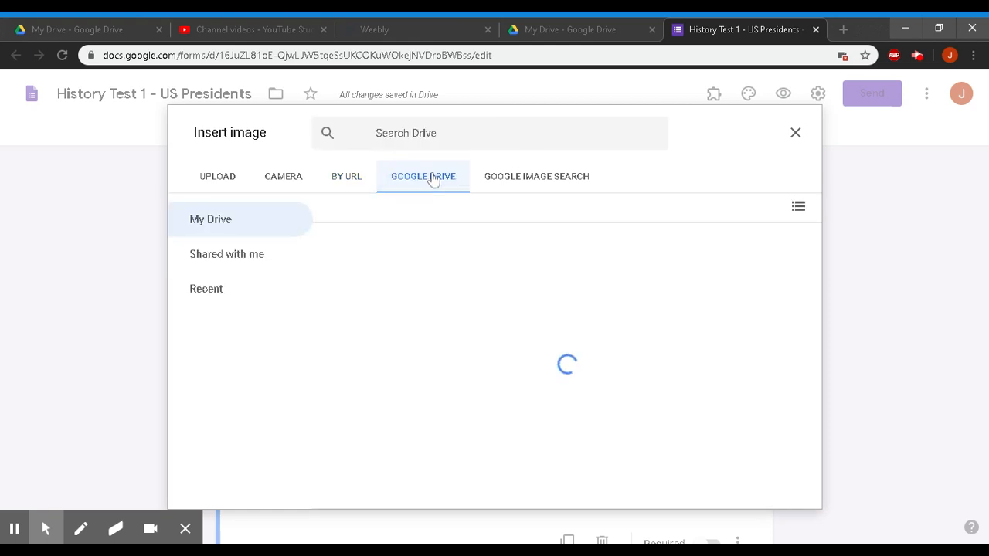
click(525, 177)
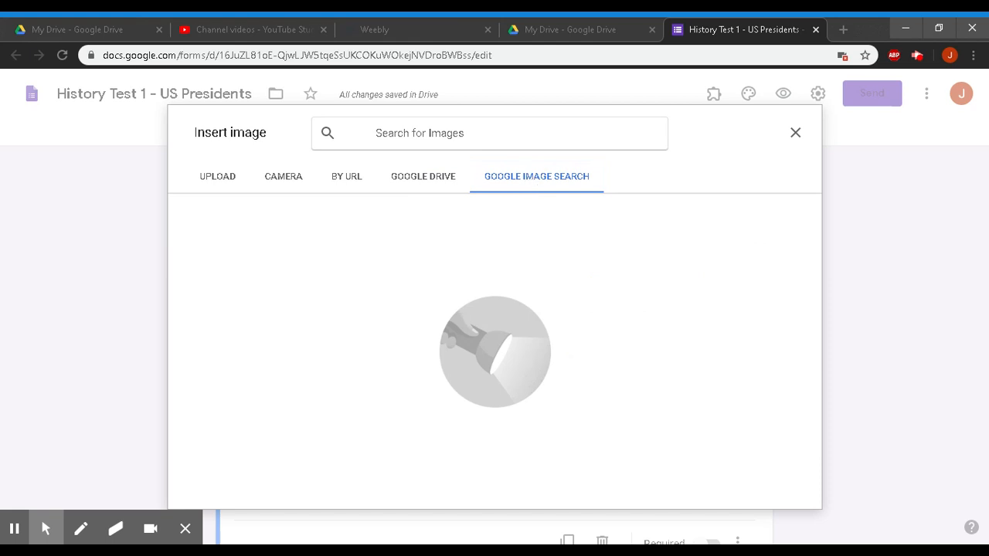
text(G)
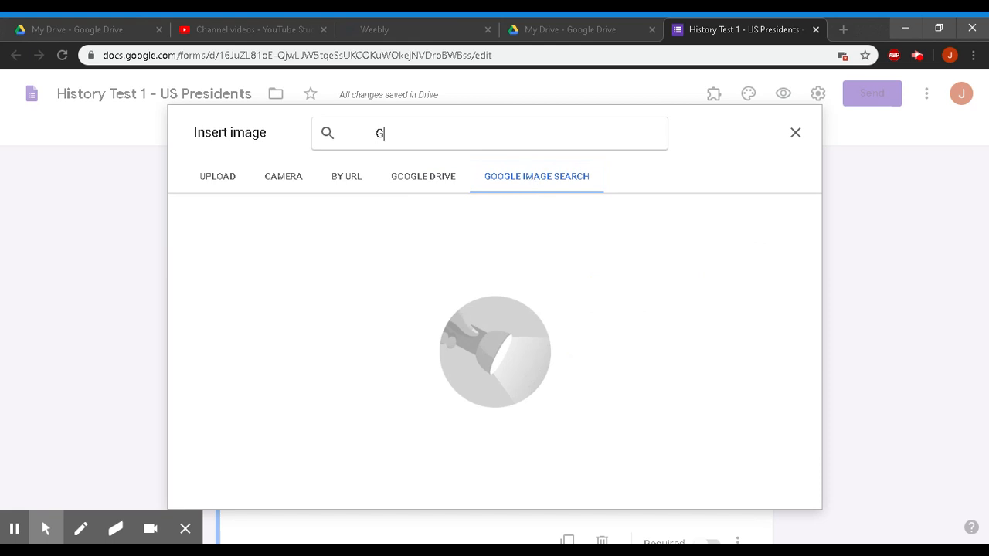
text(eorge Washi)
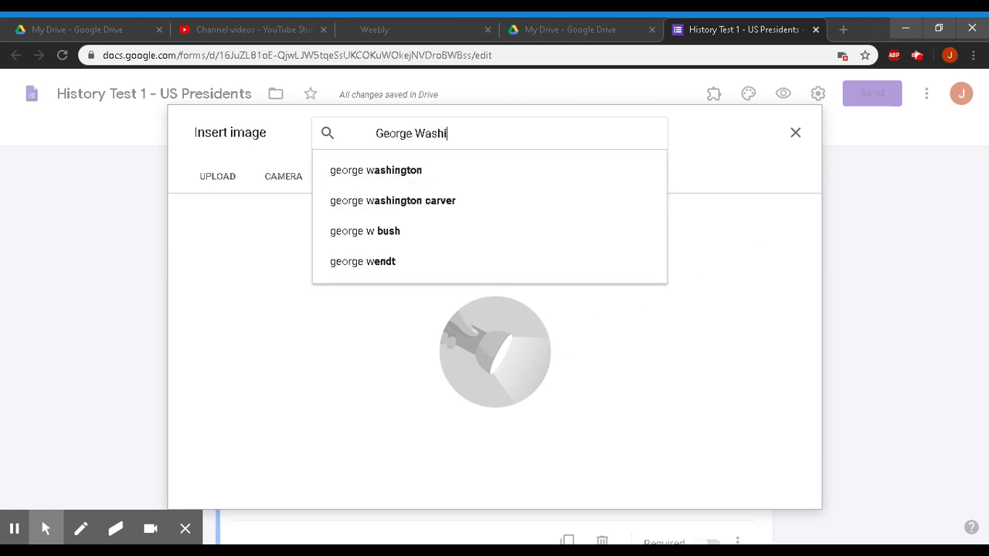
text(ngton)
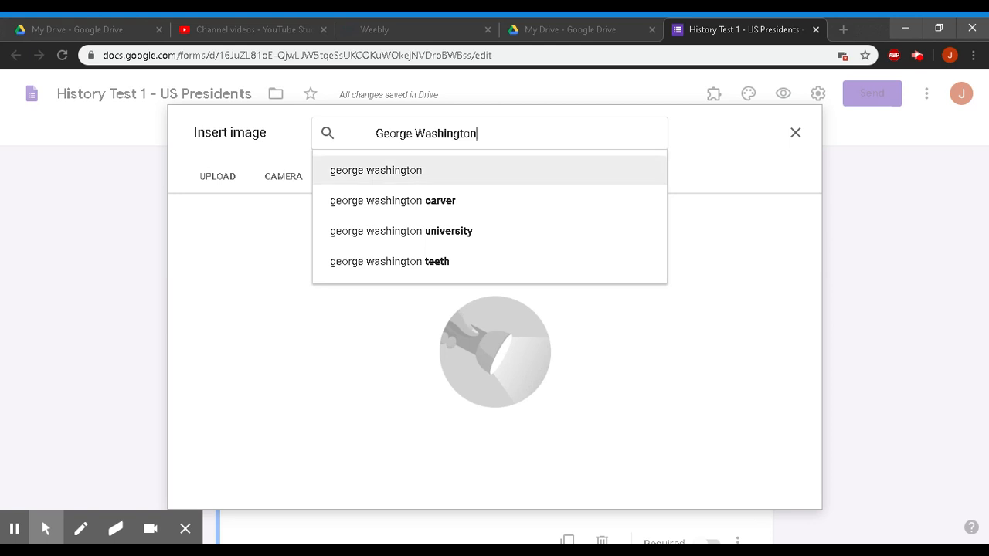
click(375, 170)
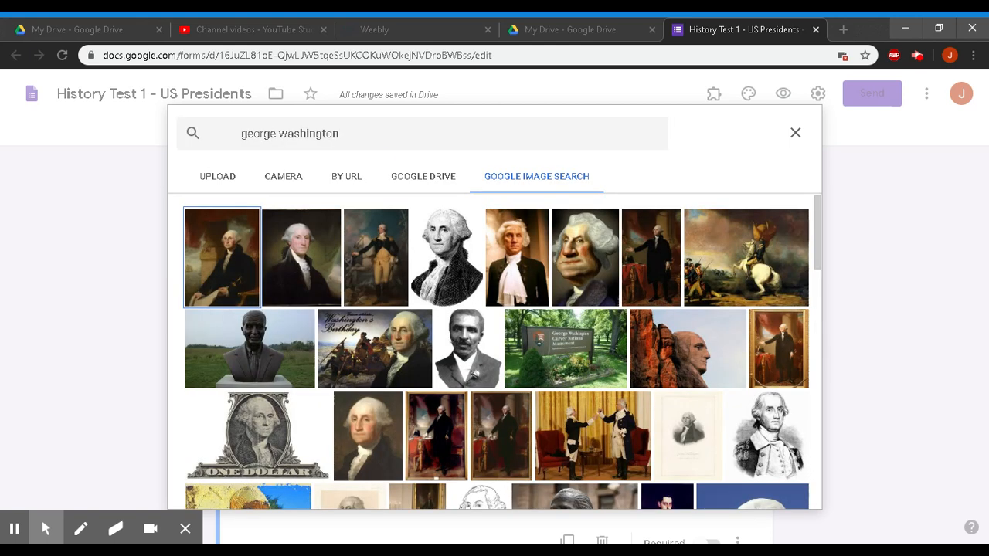
click(219, 272)
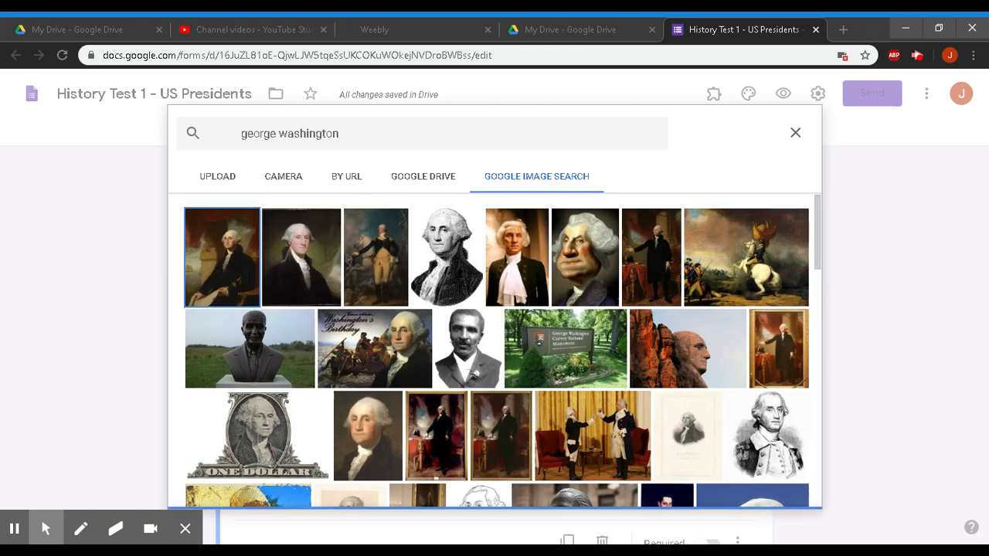
click(783, 491)
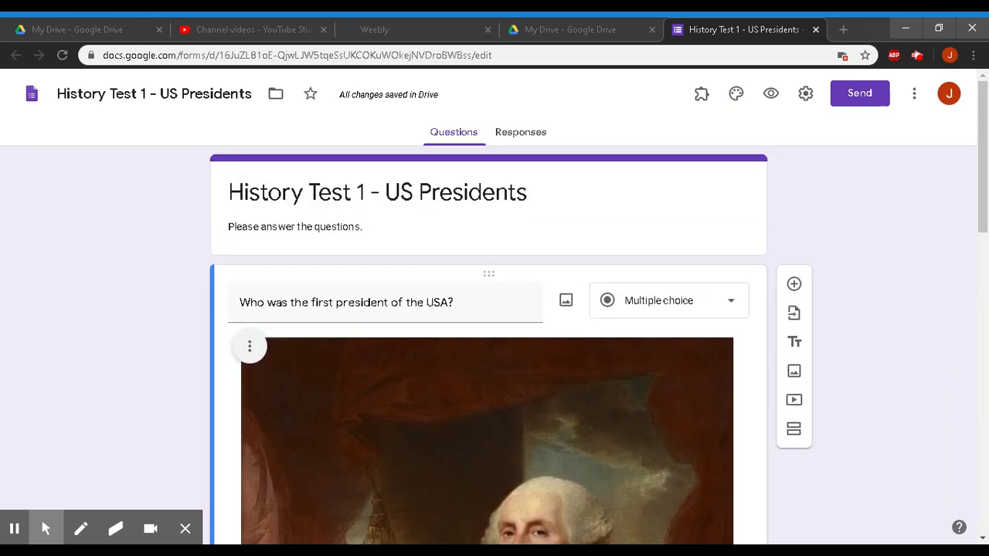
- Select and review the inserted Washington portrait, then deselect it
scroll(488, 347, down, 8)
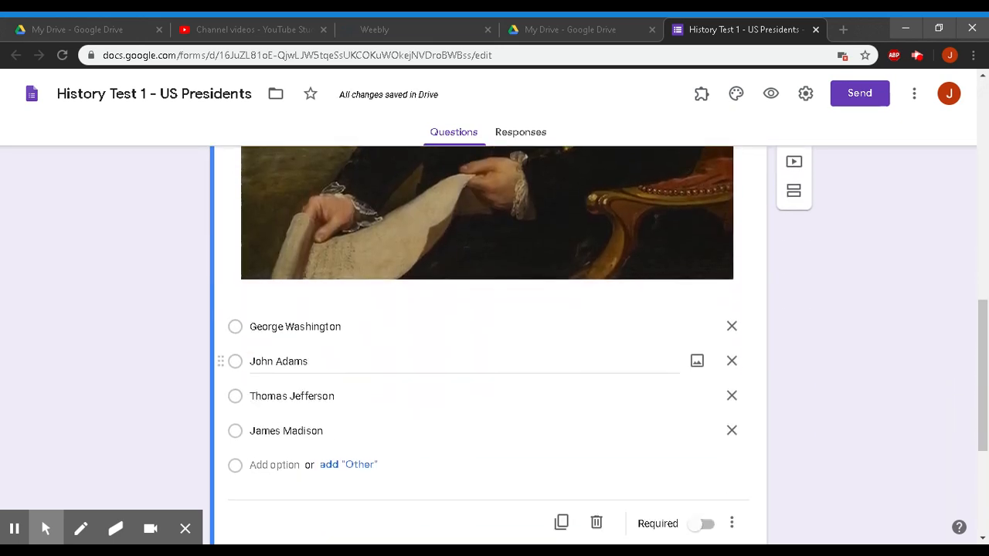
scroll(488, 347, up, 8)
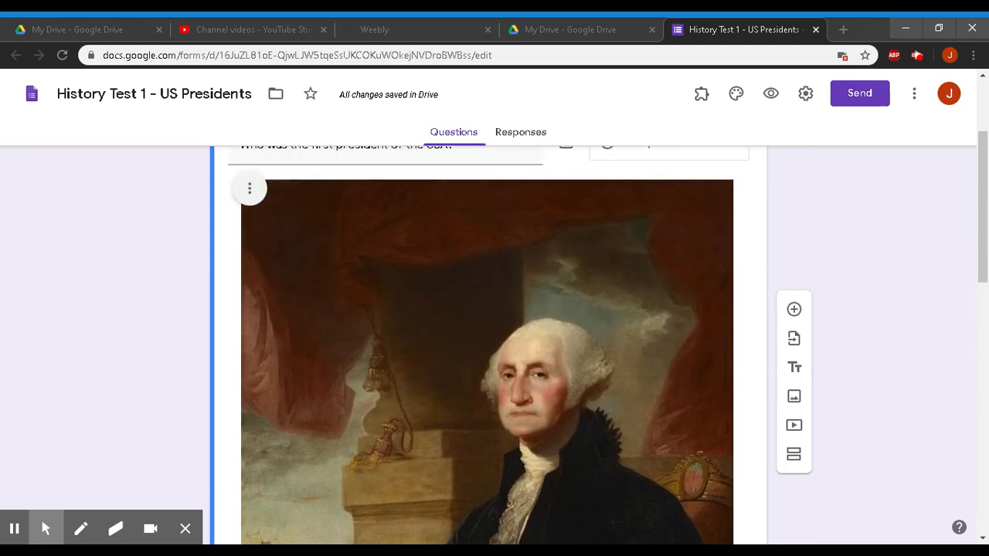
click(495, 293)
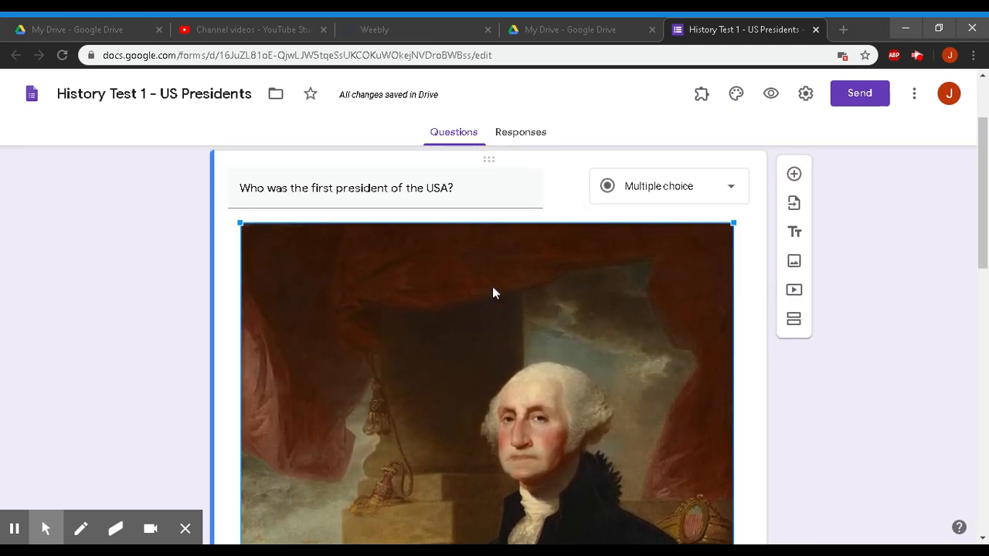
scroll(607, 306, up, 1)
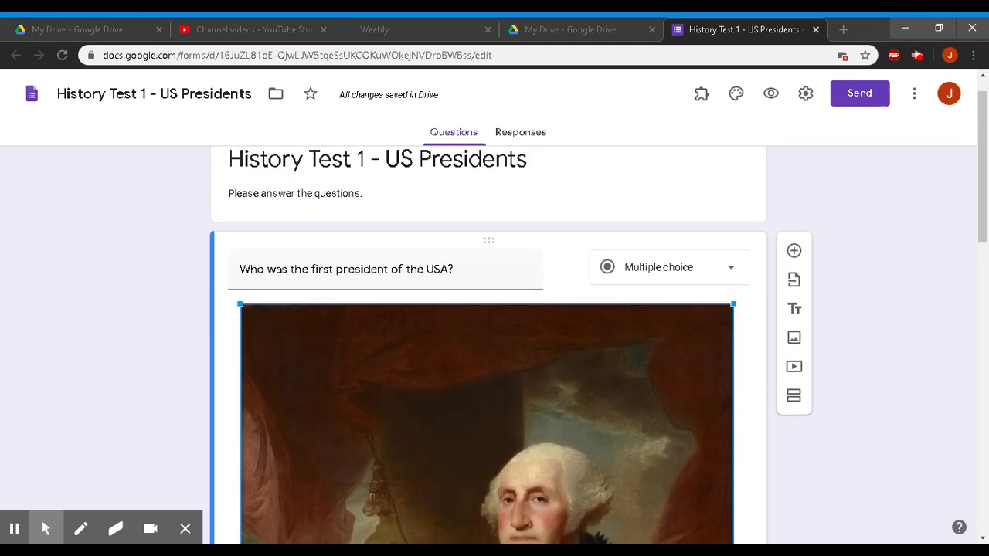
scroll(606, 307, down, 4)
scroll(489, 348, down, 2)
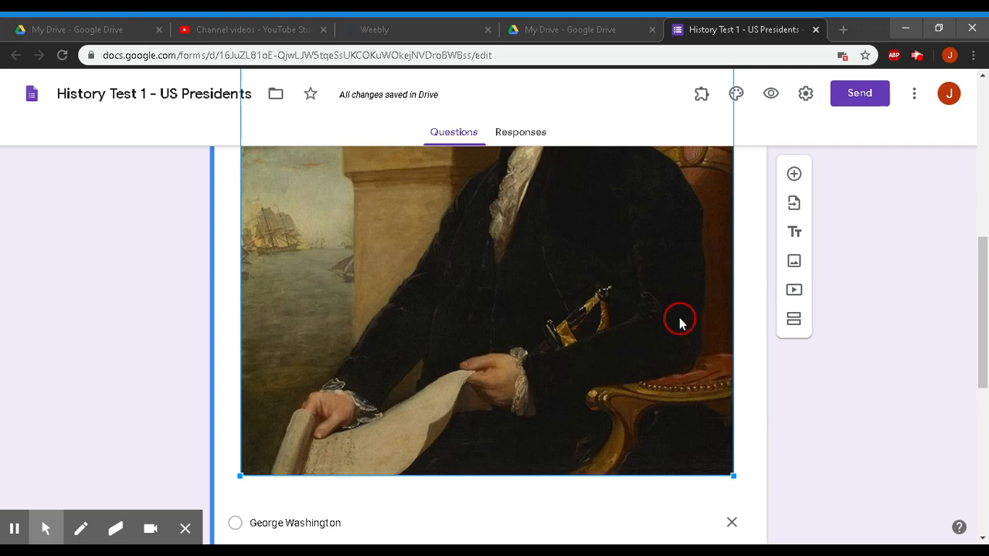
scroll(679, 318, up, 4)
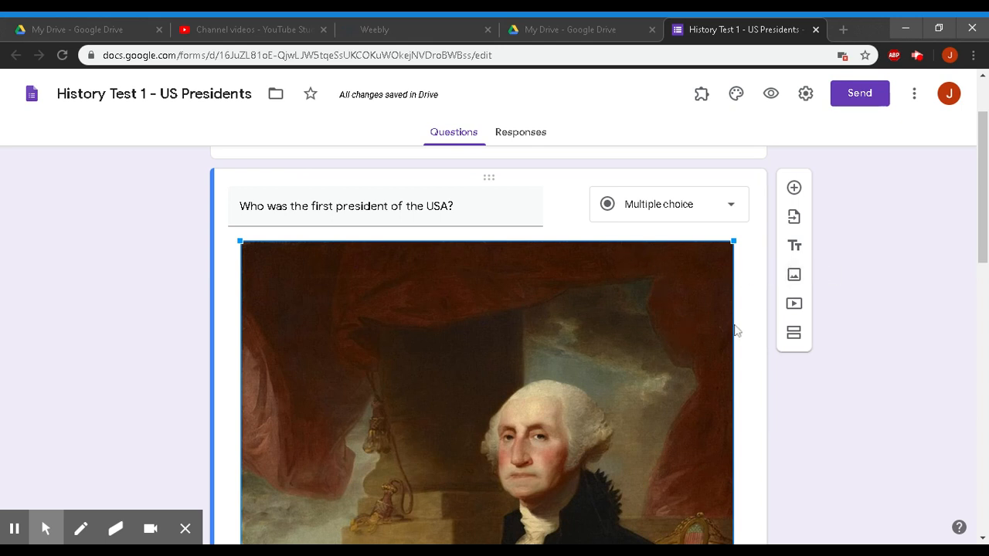
click(769, 327)
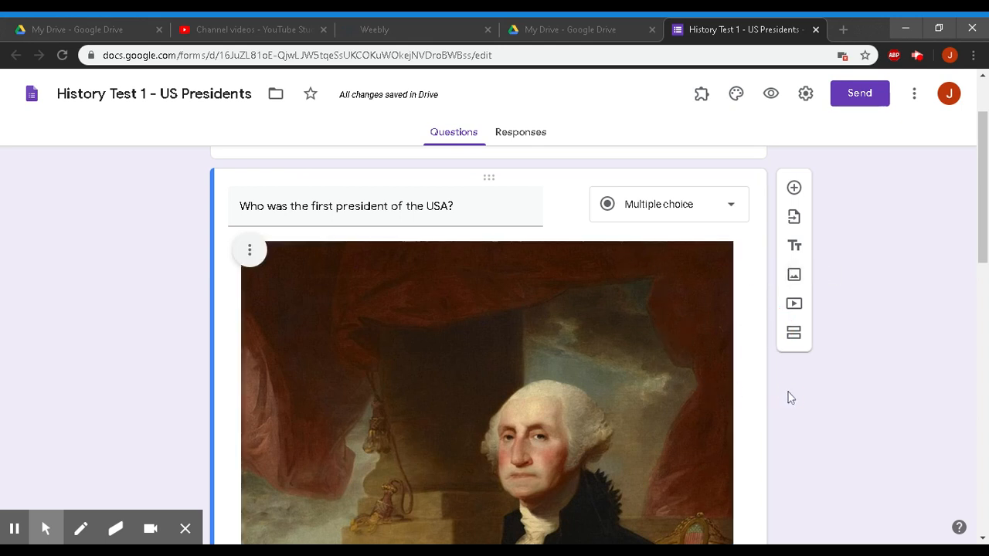
- Remove the Washington portrait and search images for 'us presid' instead
click(249, 251)
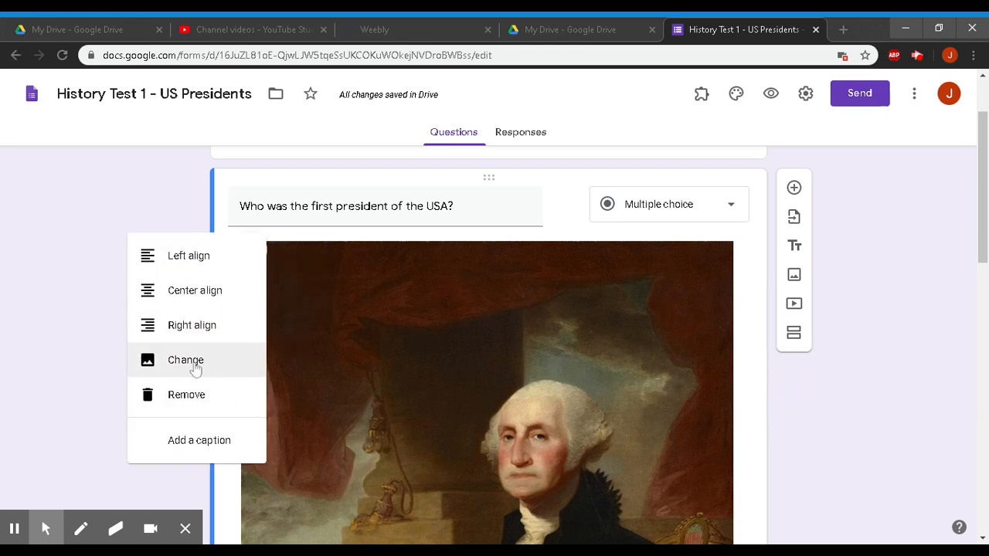
click(180, 399)
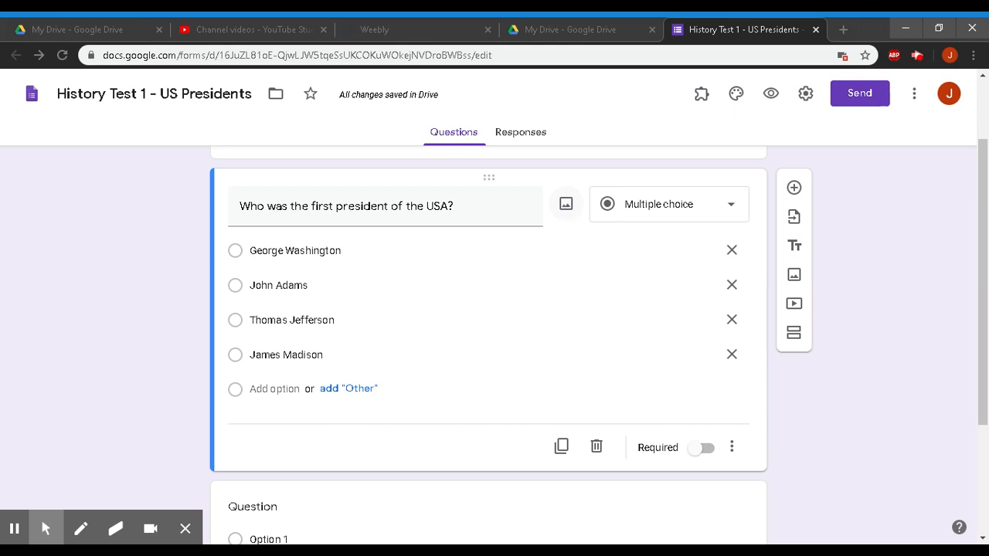
click(566, 204)
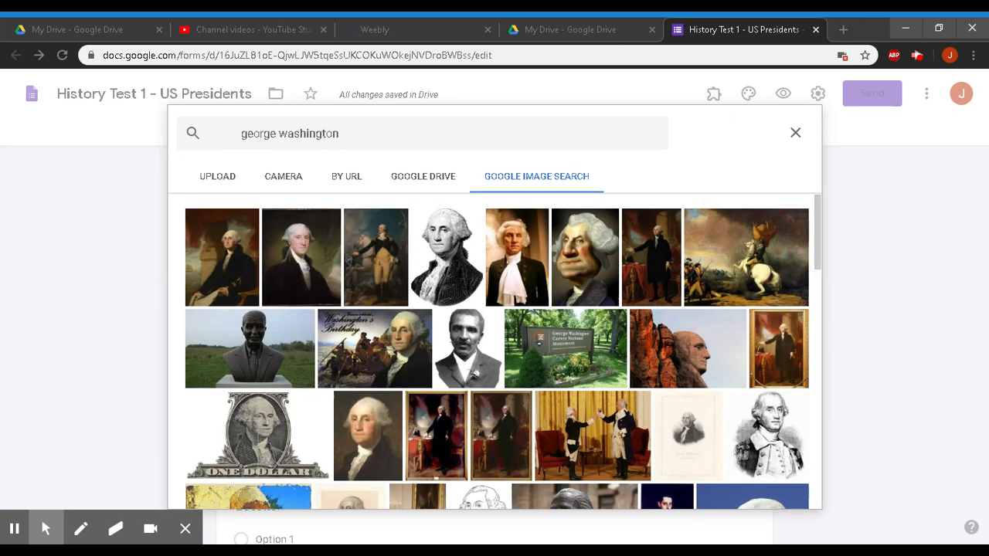
drag(340, 133, 250, 132)
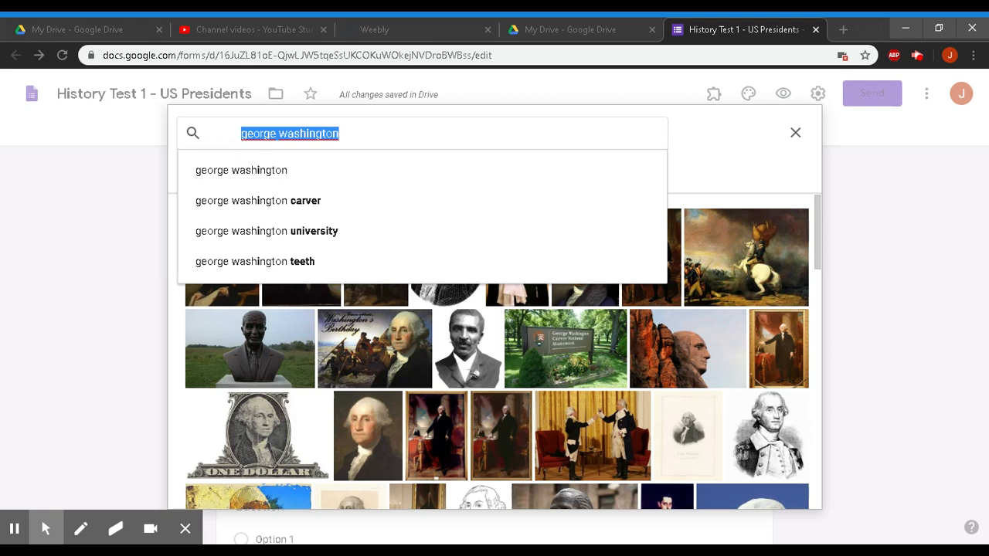
text(us presidents)
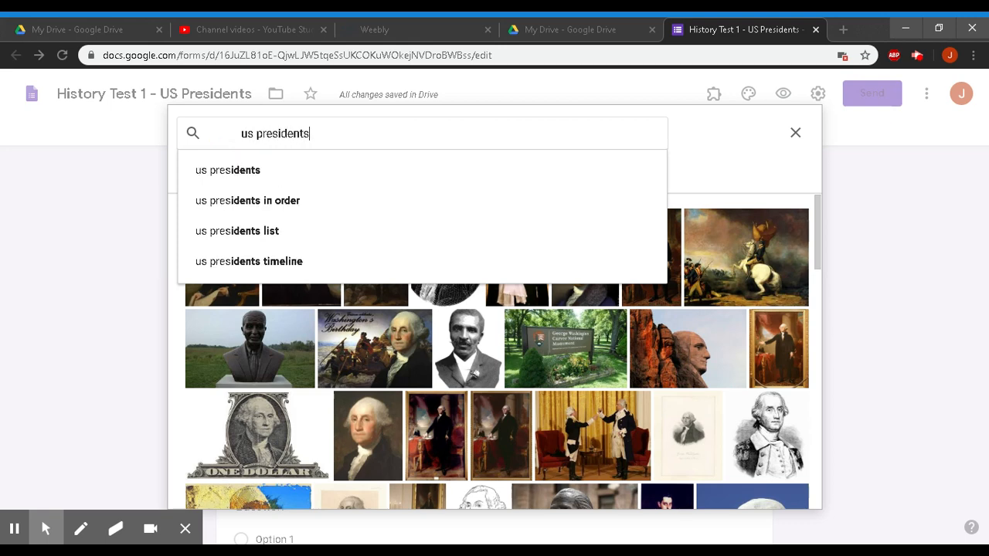
key(Return)
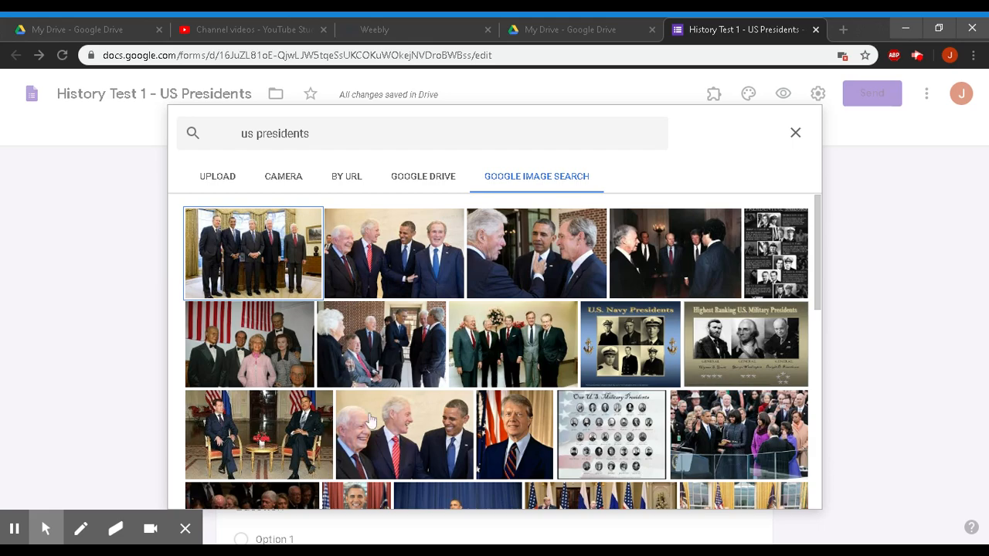
scroll(509, 306, down, 7)
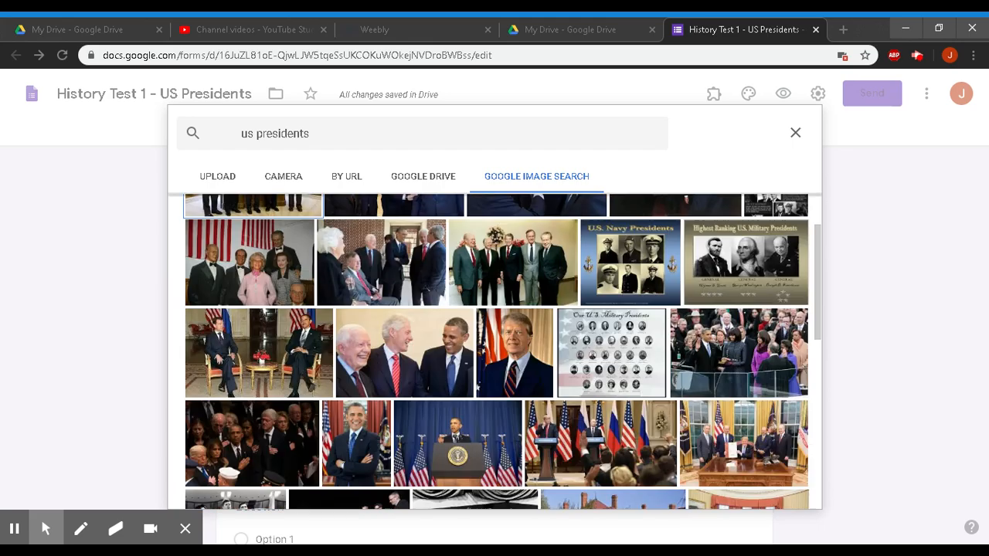
scroll(495, 351, up, 8)
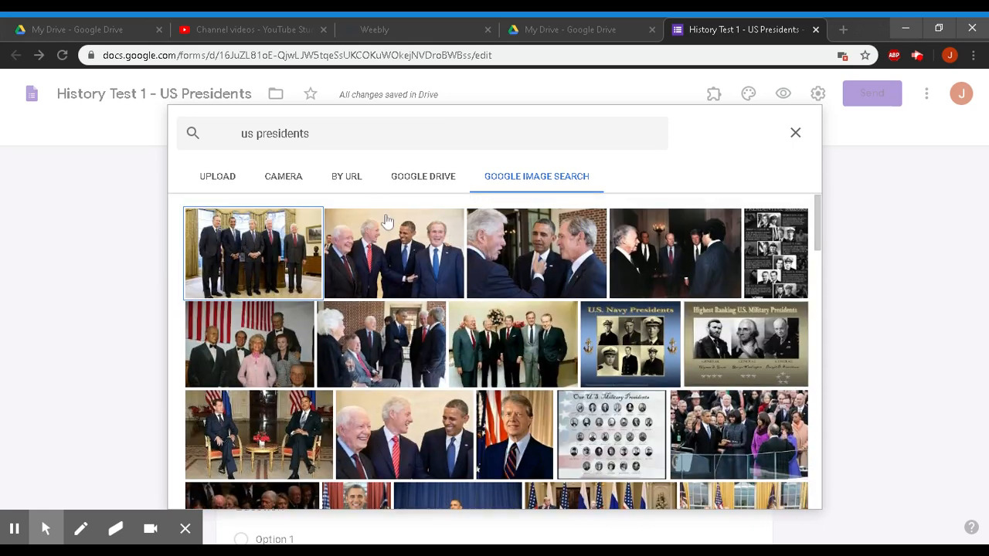
- Search images for 'founding fathers' and insert the first result into the question
click(320, 131)
drag(317, 132, 228, 139)
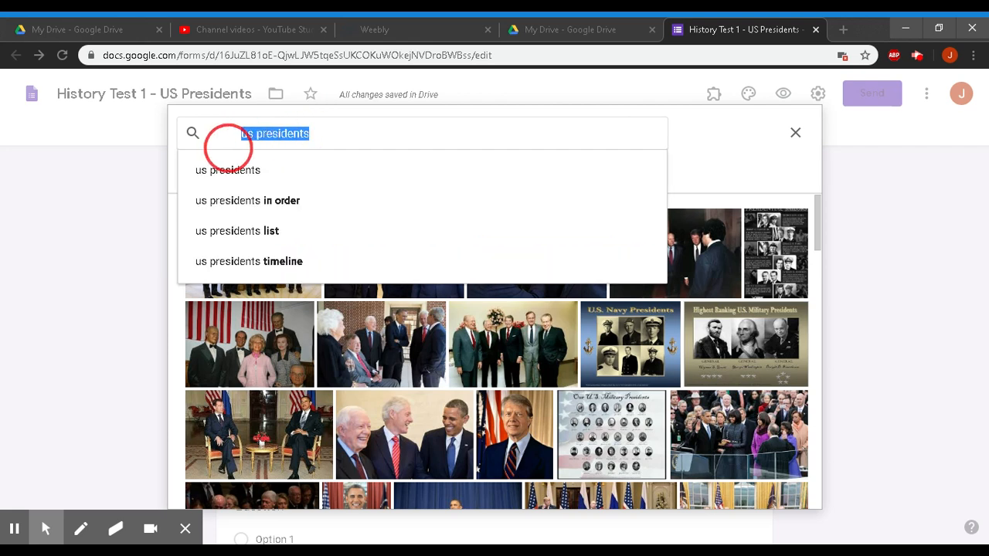
text(founding fathers)
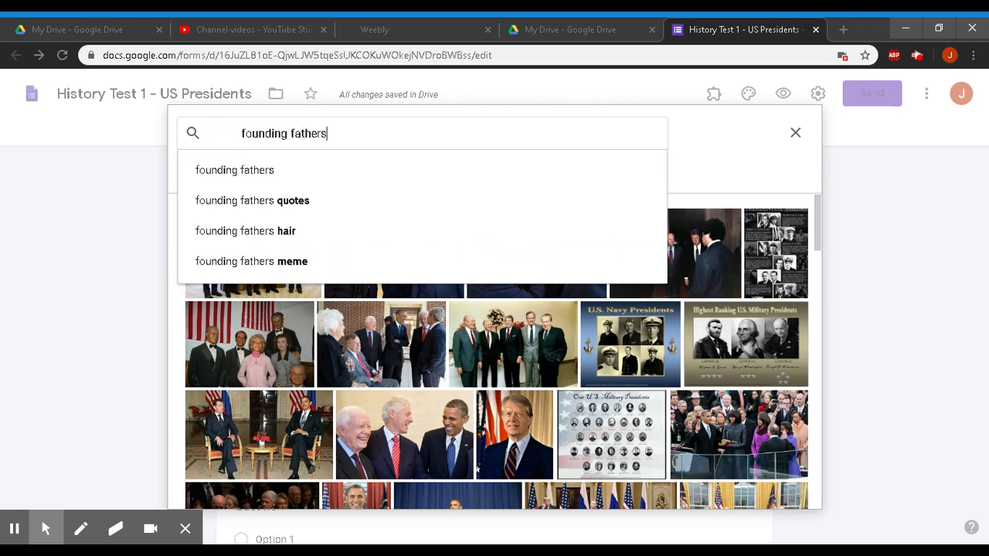
key(Return)
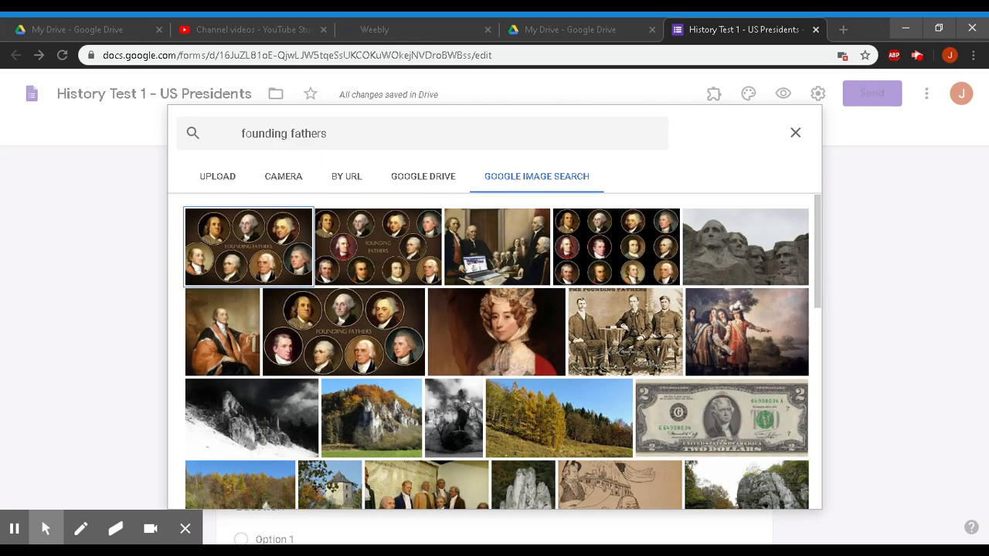
click(239, 259)
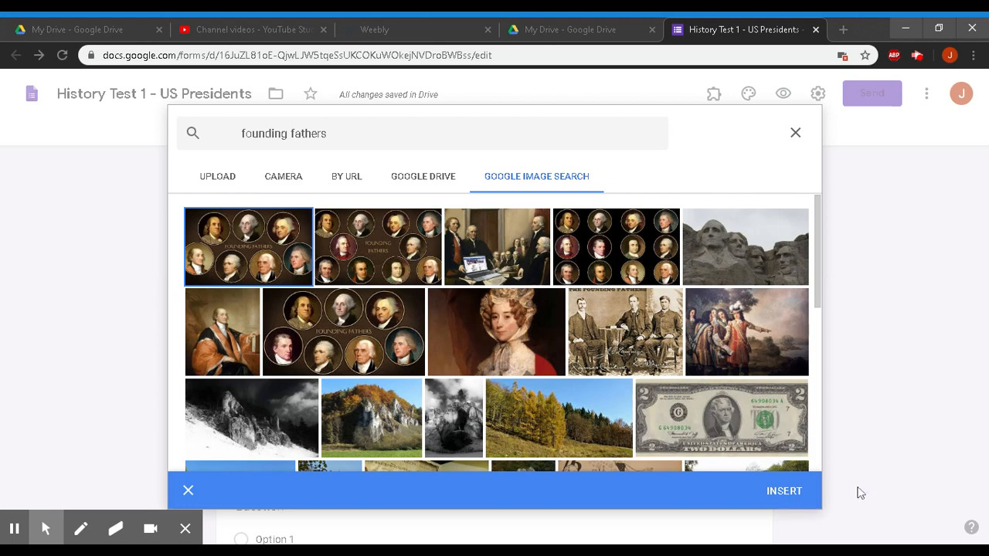
click(786, 491)
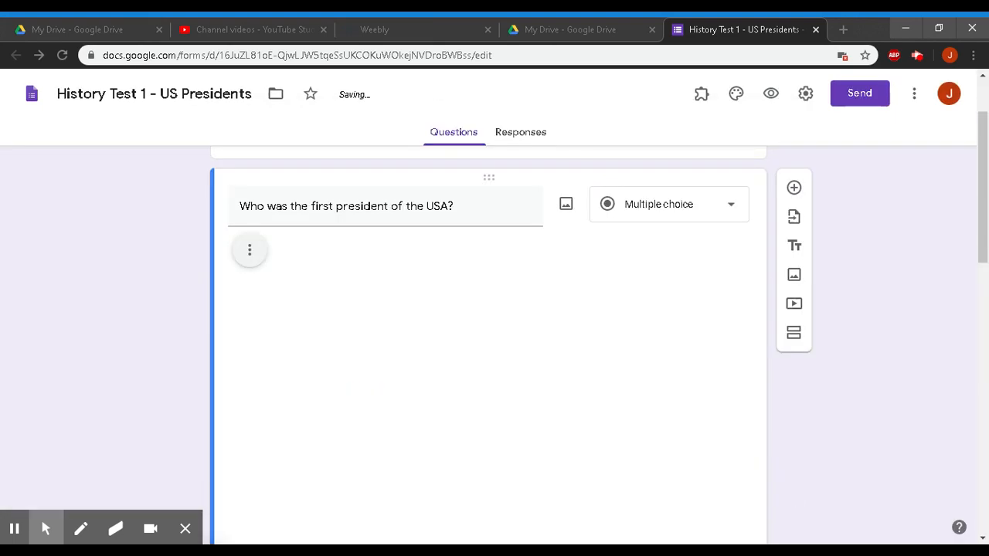
- Resize the Founding Fathers image to about half its original size
scroll(486, 402, down, 1)
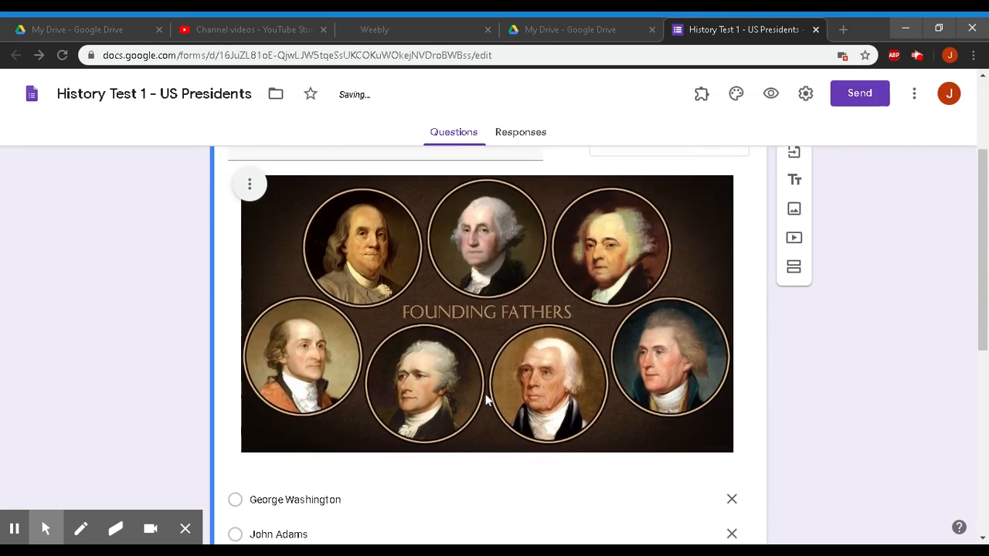
click(714, 438)
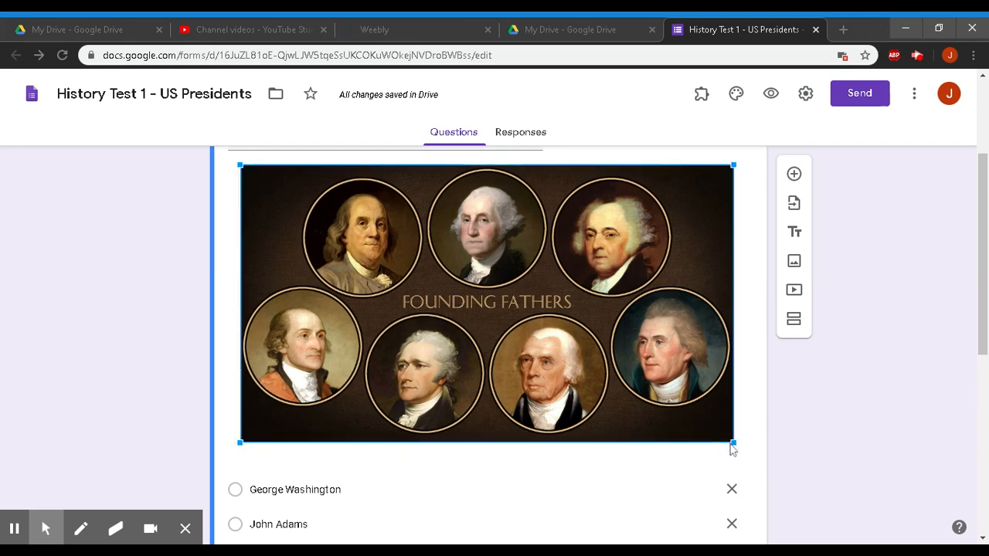
drag(732, 443, 448, 264)
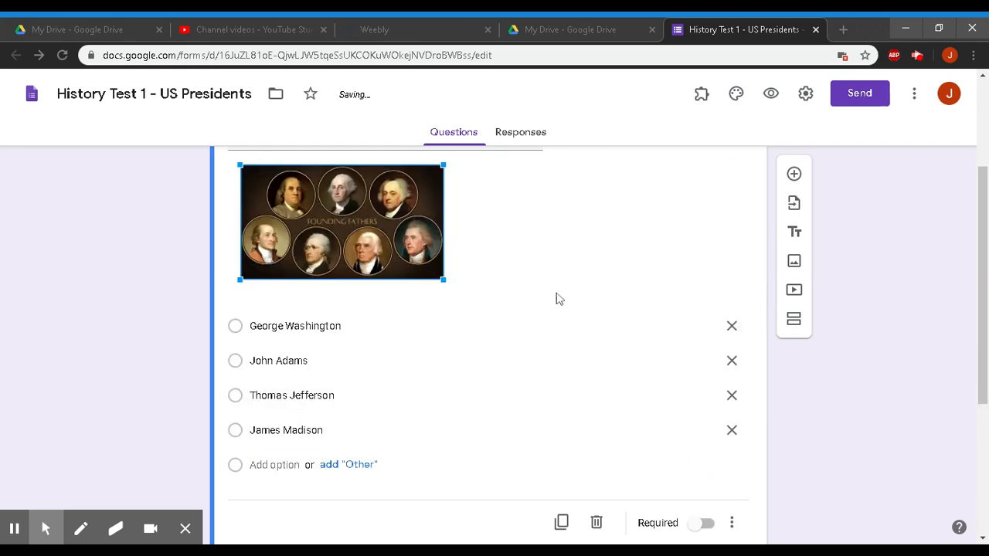
scroll(557, 298, up, 1)
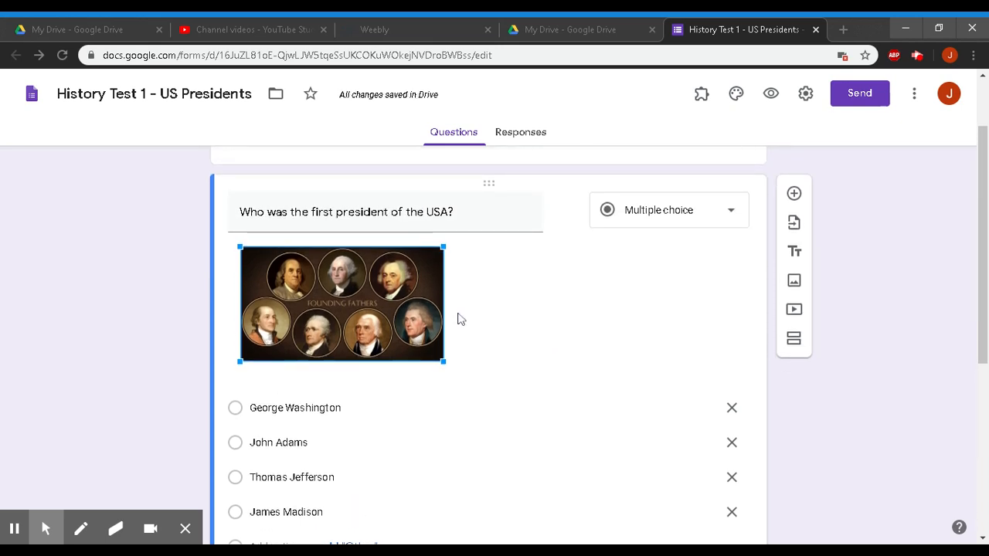
scroll(457, 316, down, 2)
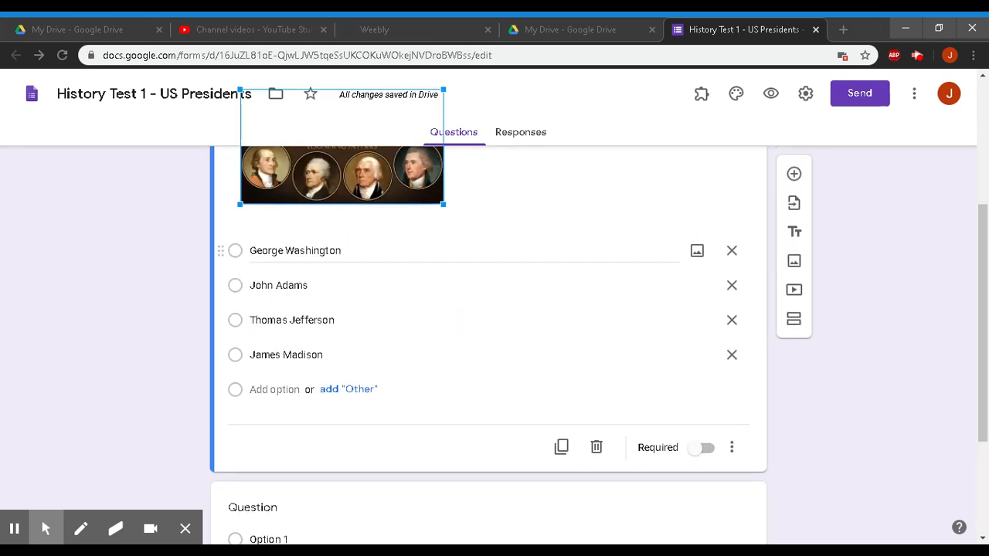
- Search images for 'george washington' and insert the first portrait under the George Washington option
click(698, 253)
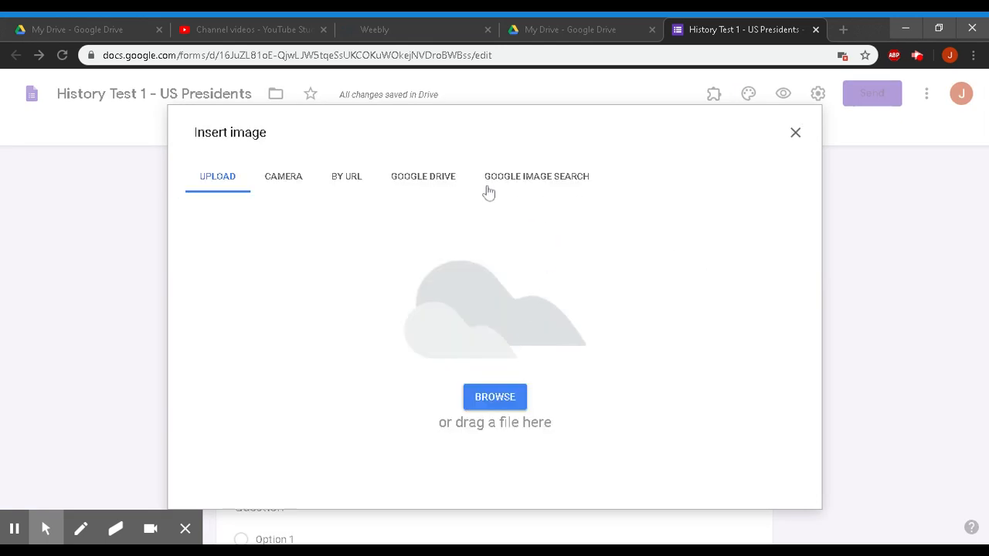
click(522, 182)
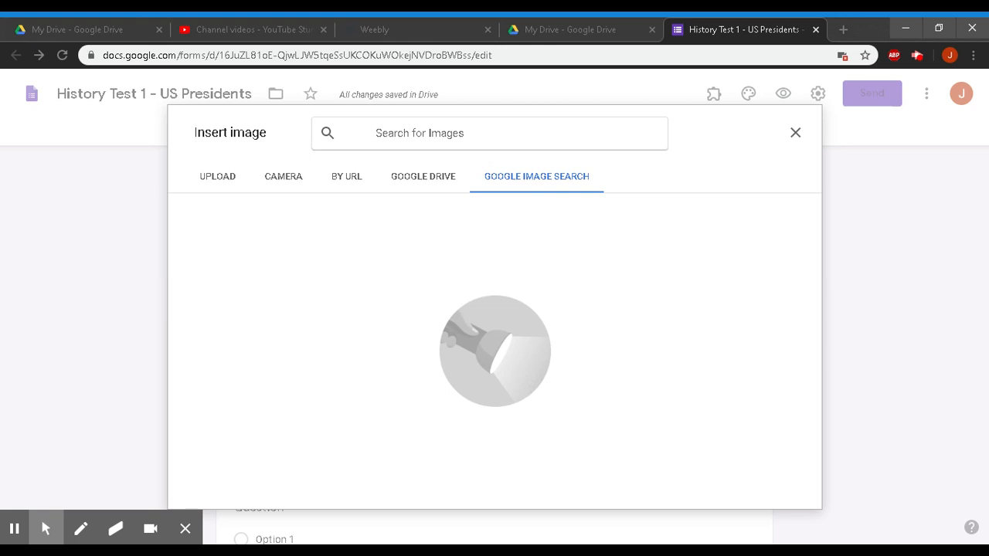
text(georg)
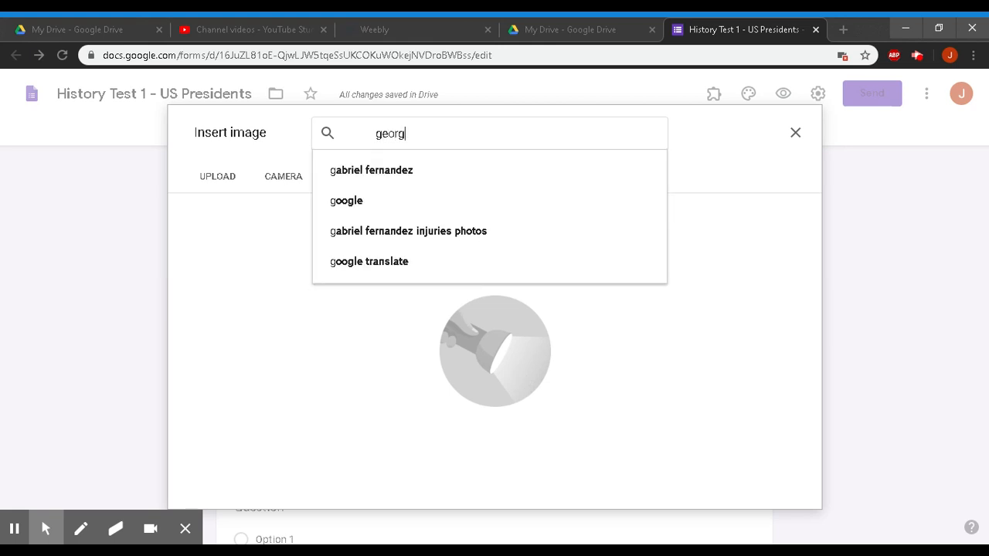
text(e)
key(Return)
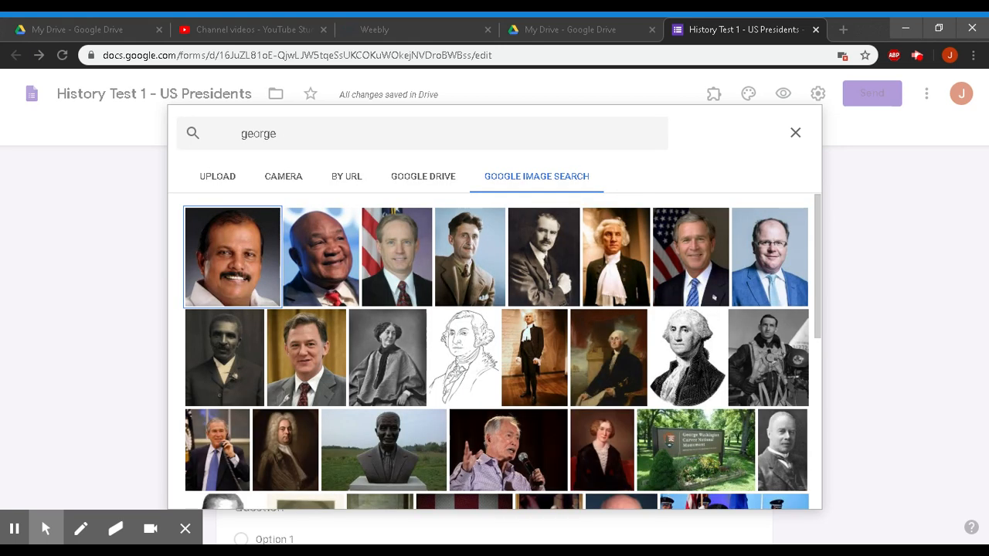
click(332, 132)
text(wa)
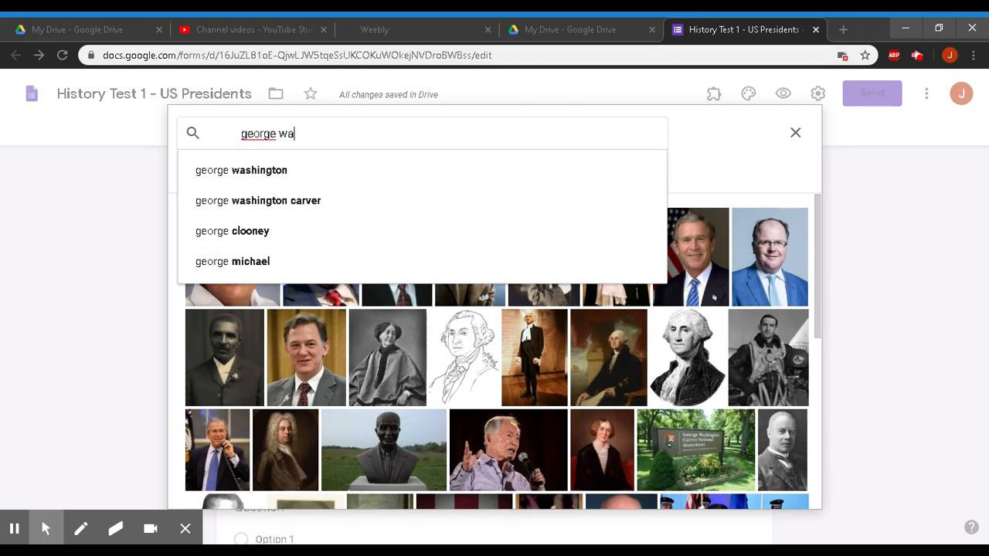
text(shington)
key(Return)
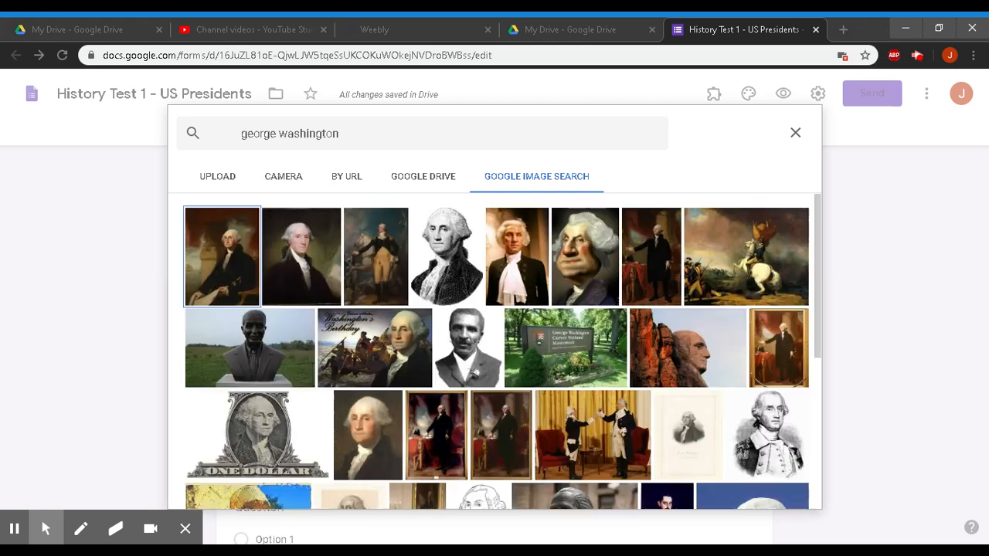
click(213, 254)
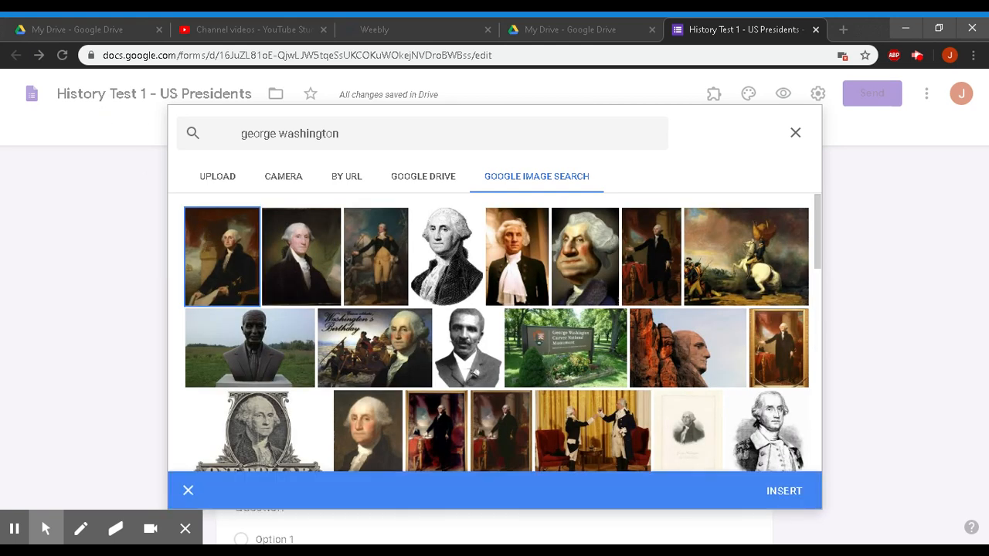
click(783, 491)
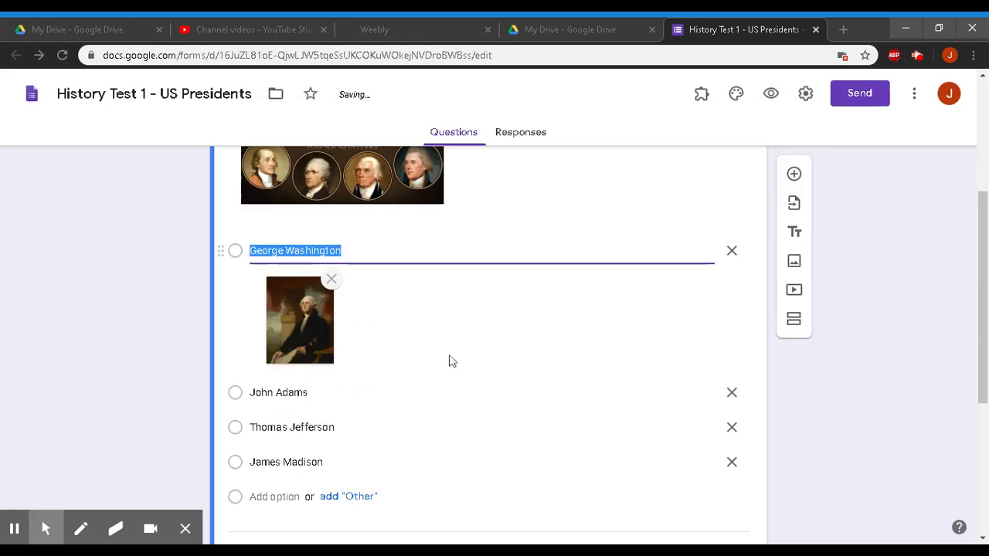
scroll(476, 375, down, 2)
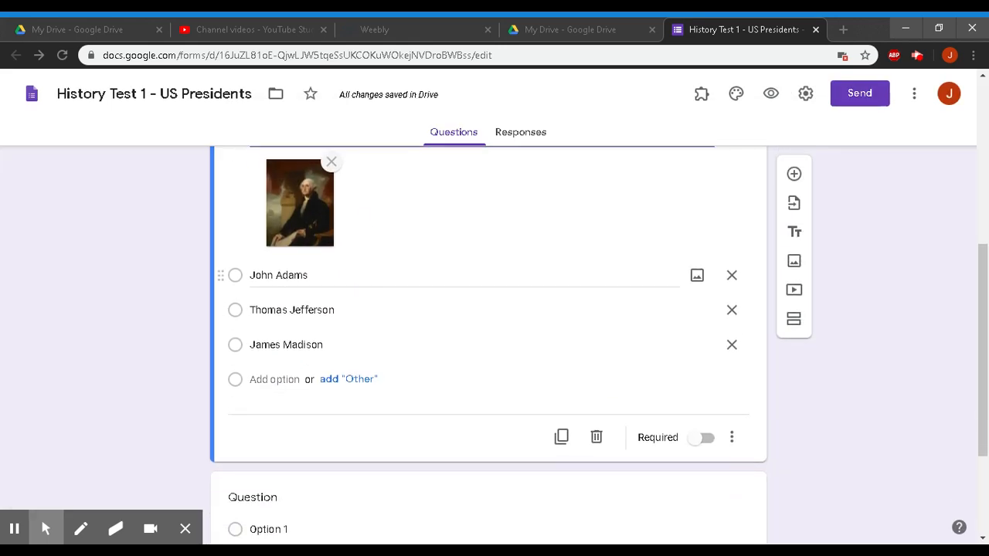
- Search images for John Adams and insert the first portrait under the John Adams option
click(479, 276)
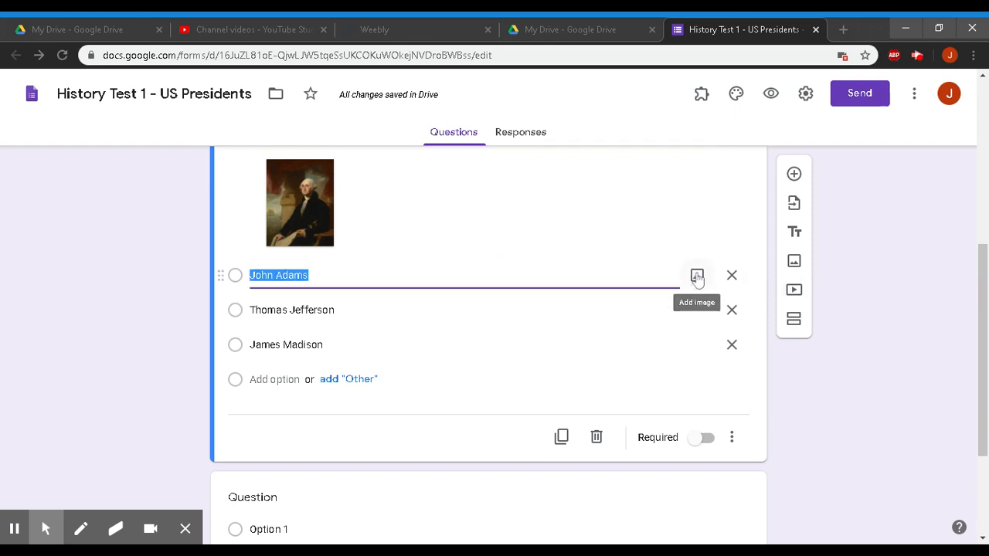
click(697, 277)
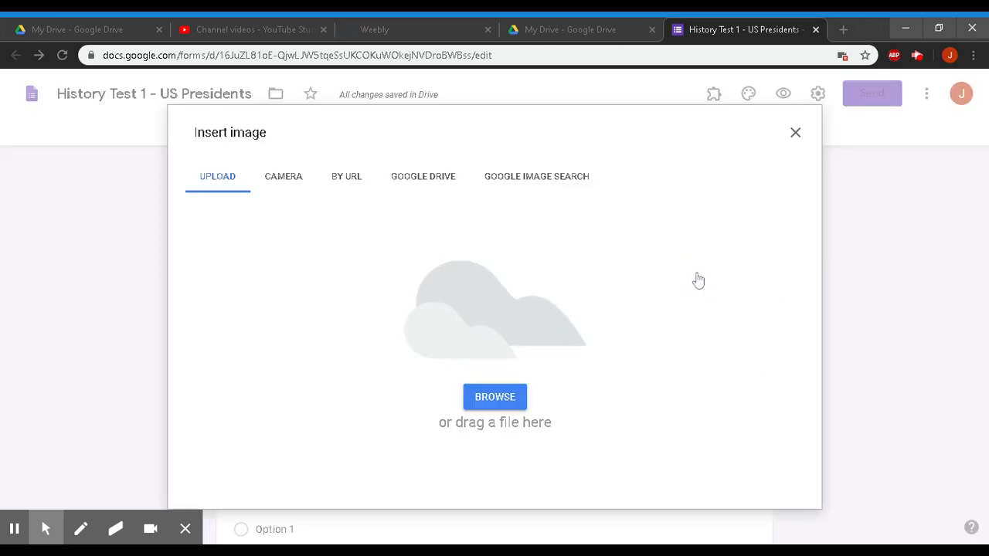
click(508, 181)
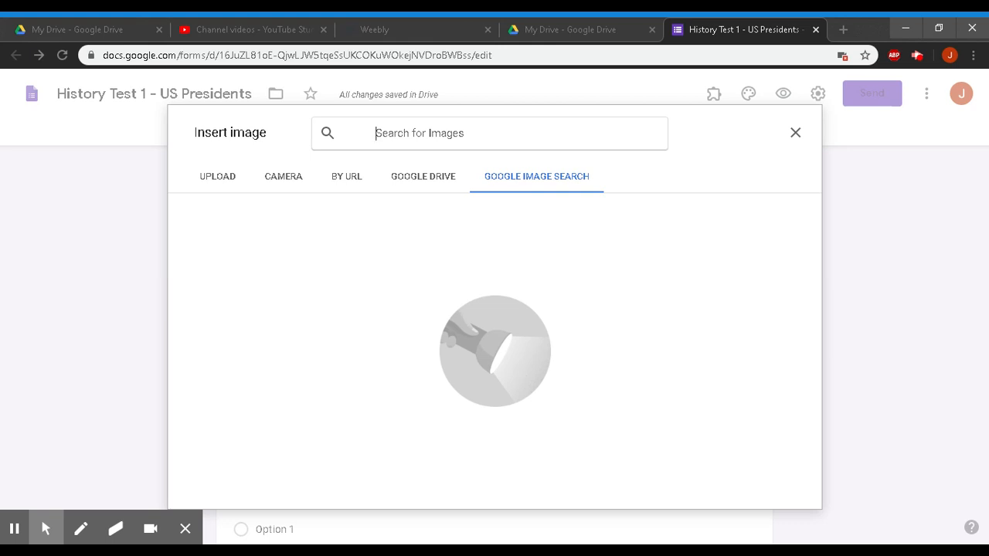
click(796, 134)
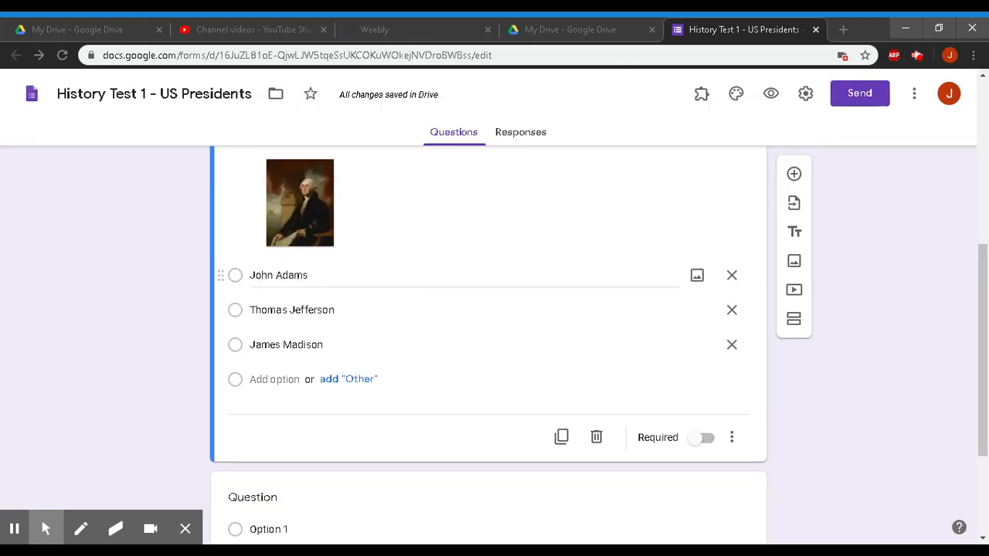
click(697, 275)
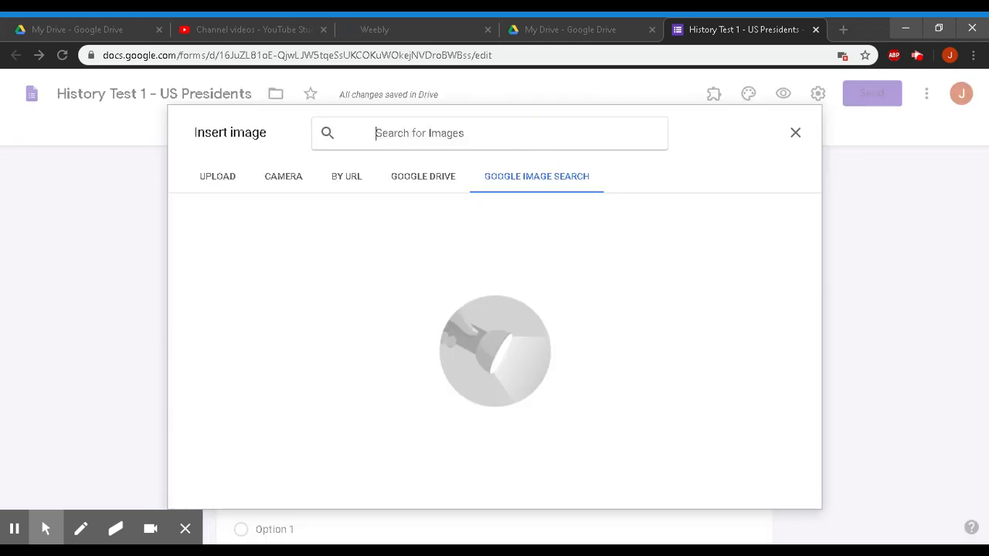
text(john ada)
text(ms)
key(Return)
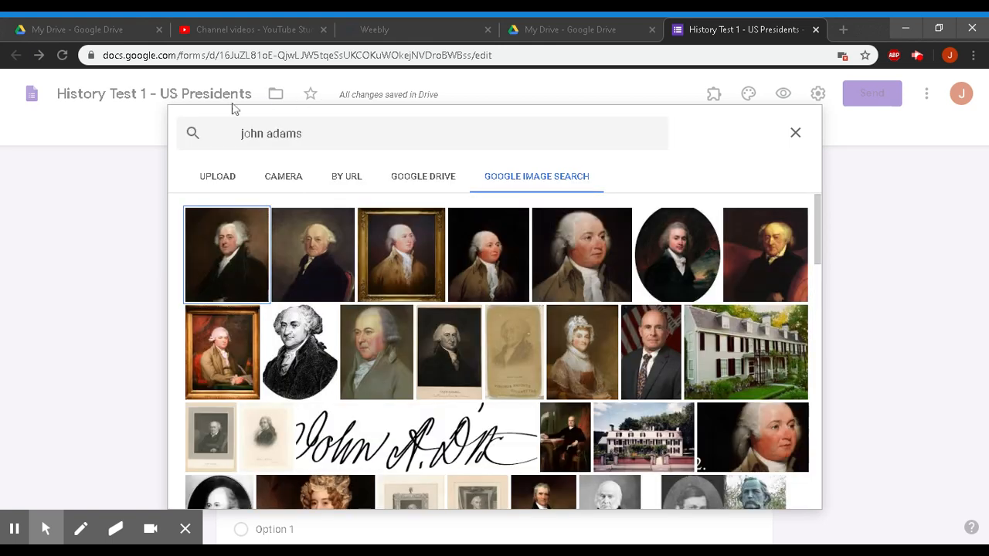
click(234, 239)
click(778, 497)
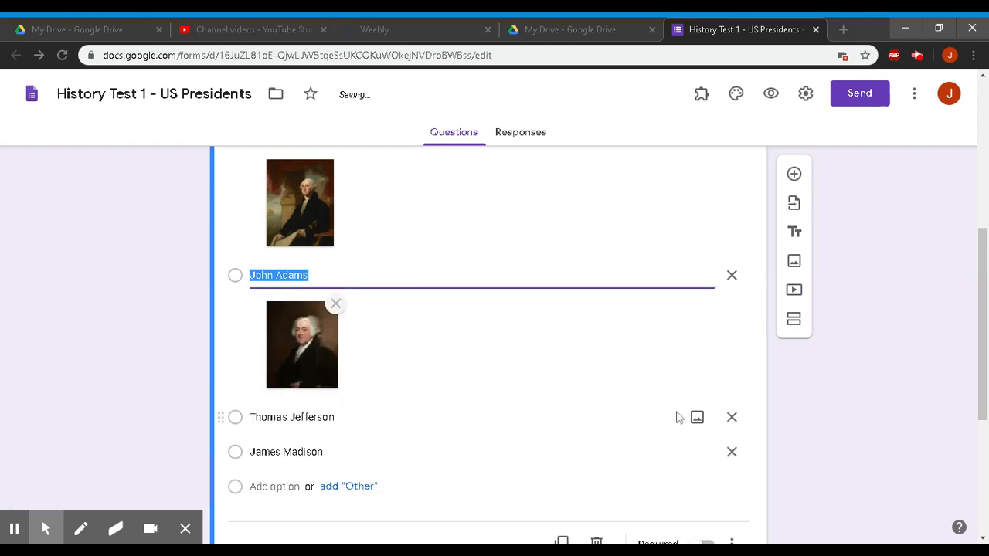
- Add the first Google Images portrait of Thomas Jefferson beneath the Jefferson option
click(697, 418)
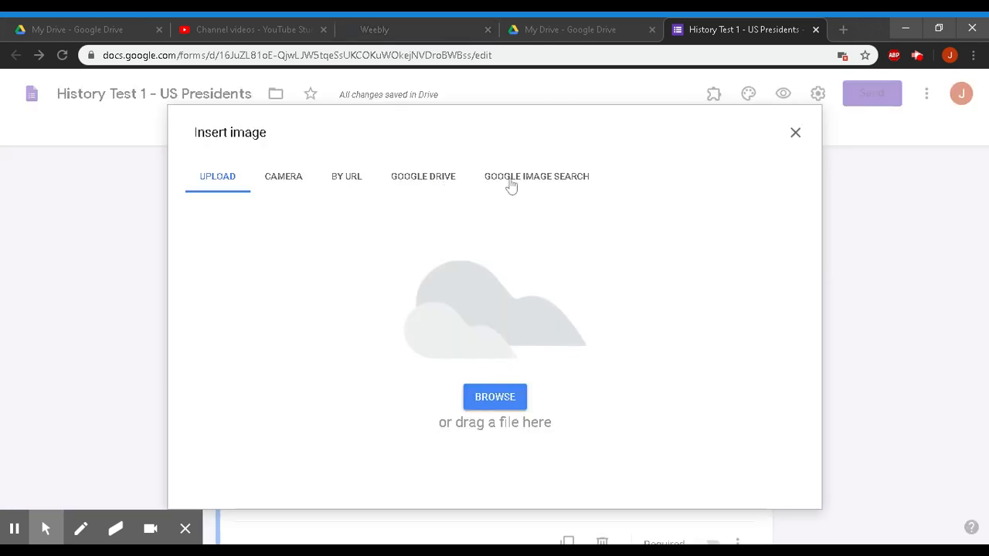
click(511, 182)
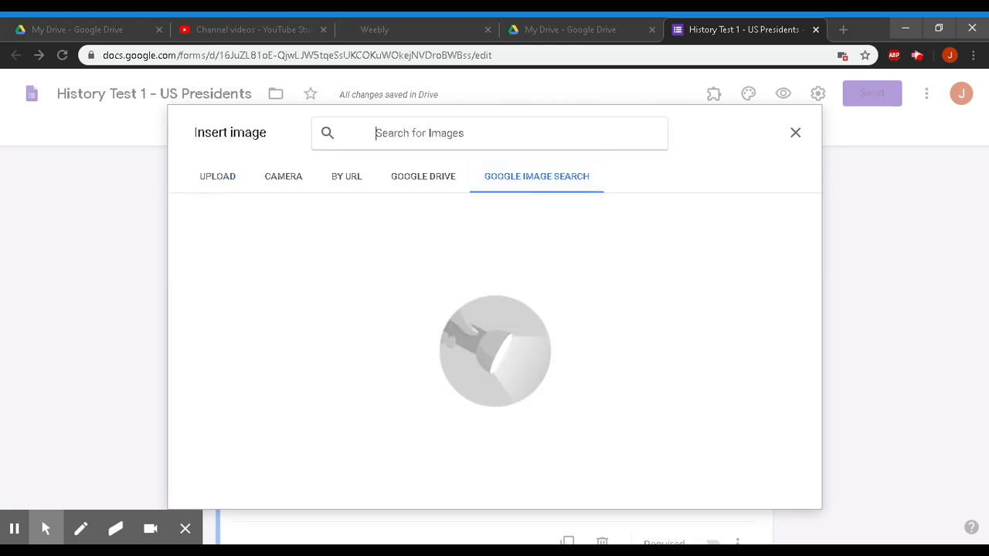
text(thomas jefe)
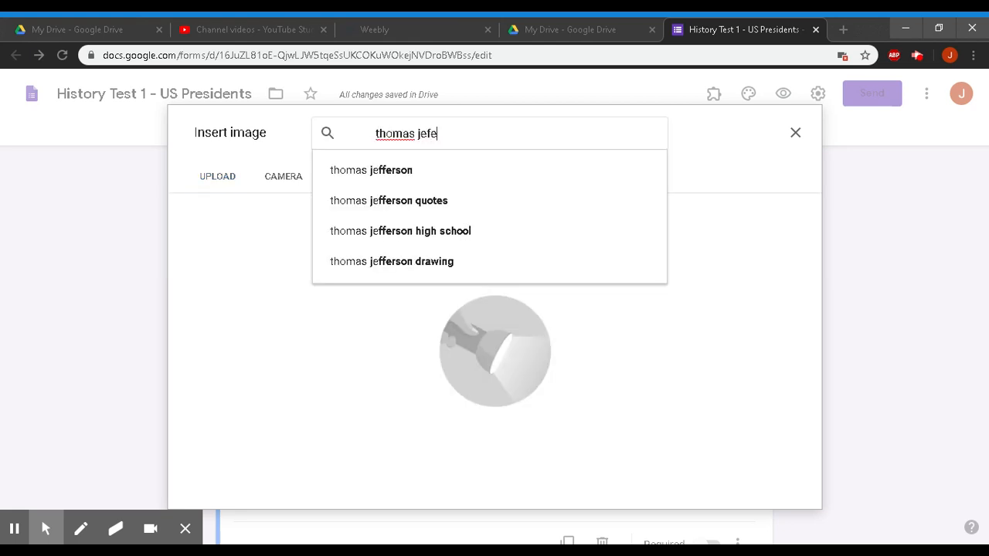
key(BackSpace)
key(BackSpace)
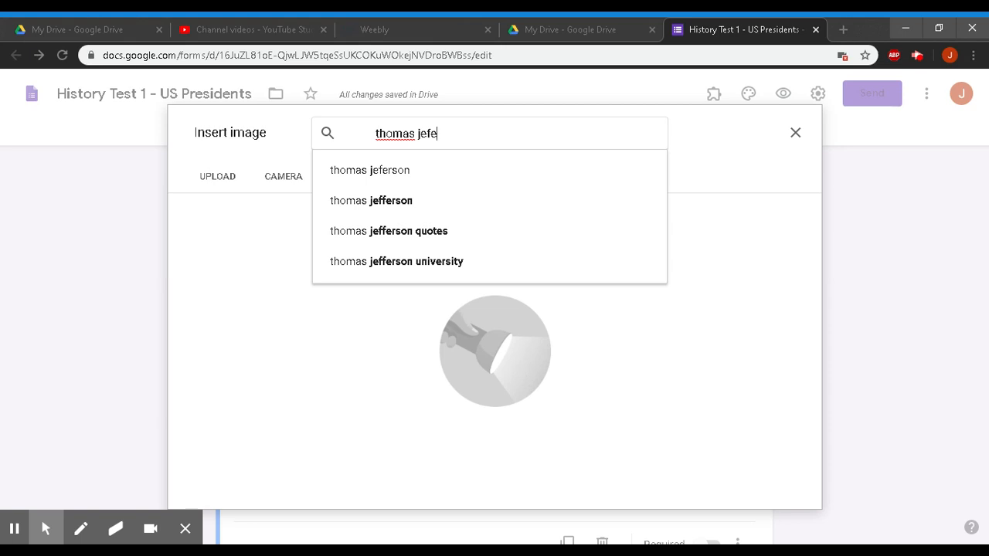
key(BackSpace)
text(ferson)
key(Return)
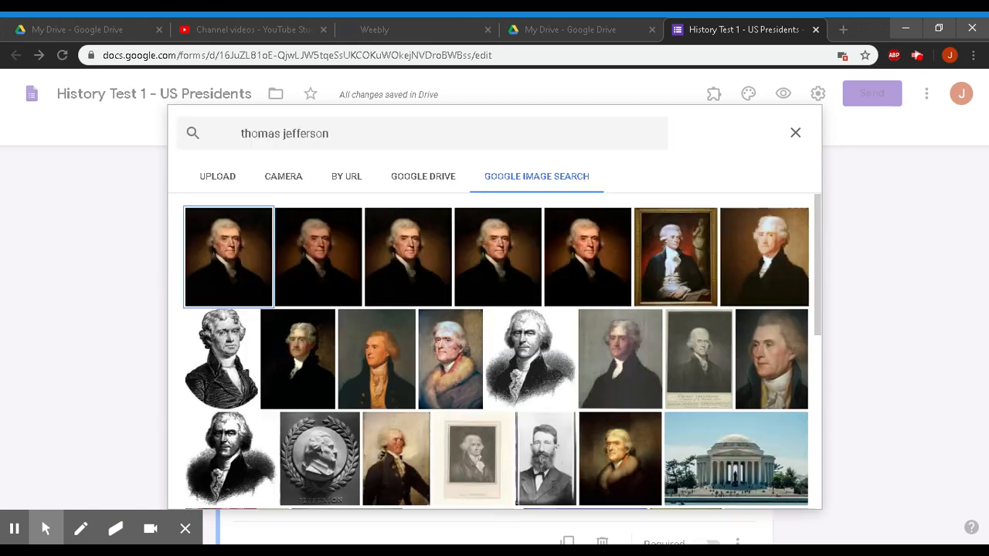
click(231, 249)
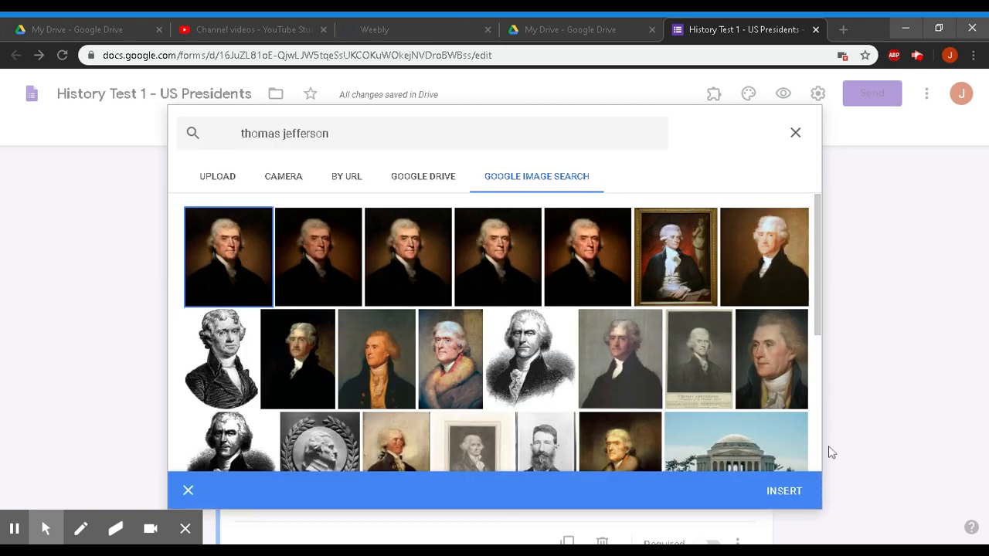
click(783, 492)
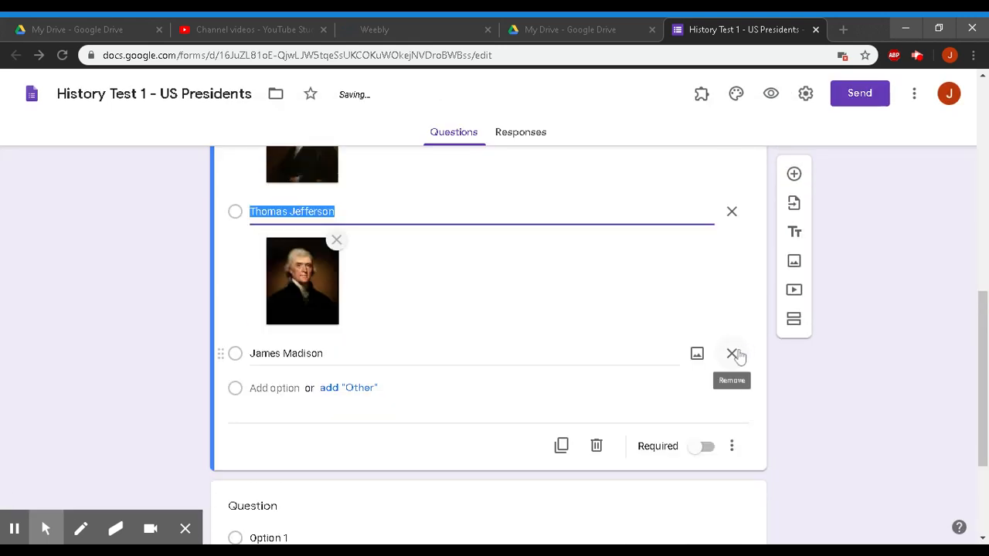
- Add the first Google Images portrait of James Madison beneath the Madison option
click(700, 357)
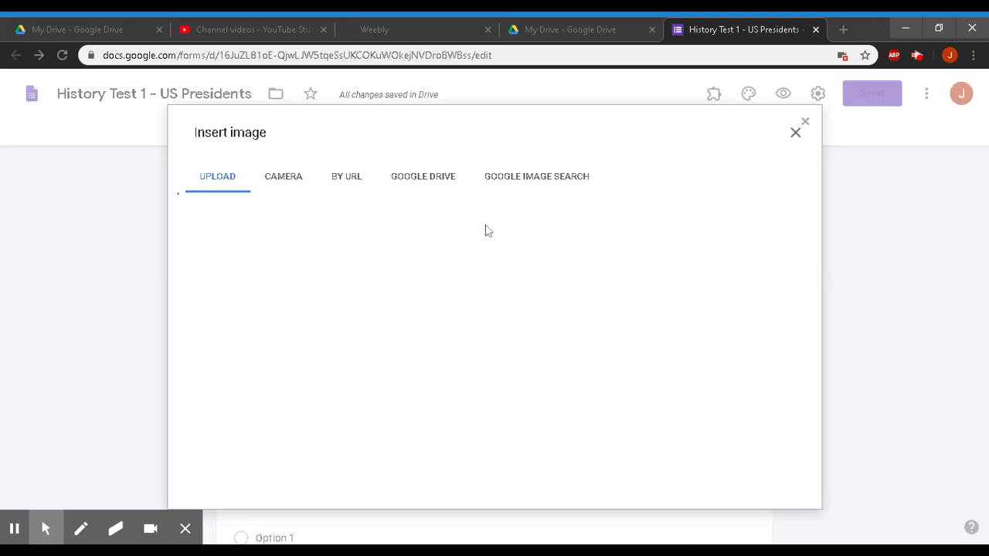
click(515, 186)
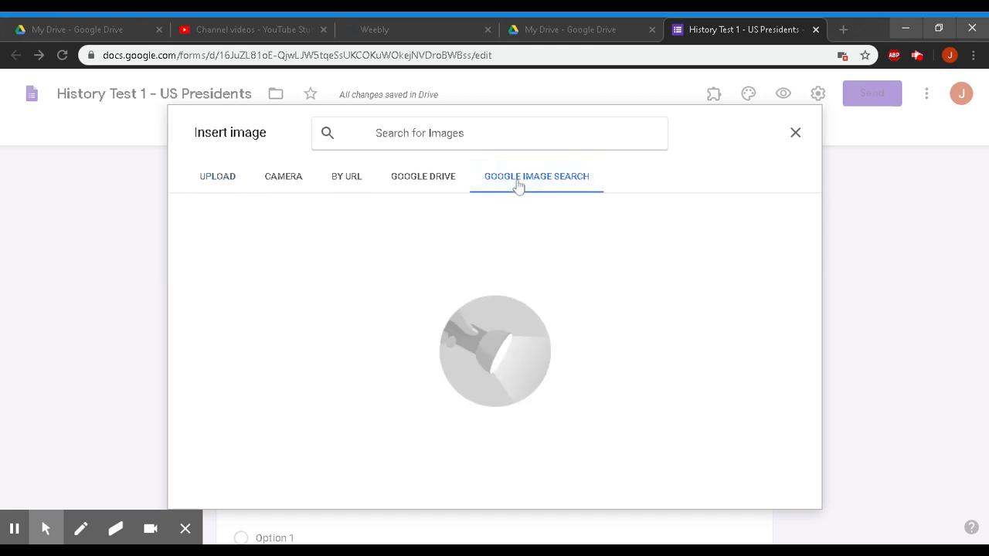
text(james madis)
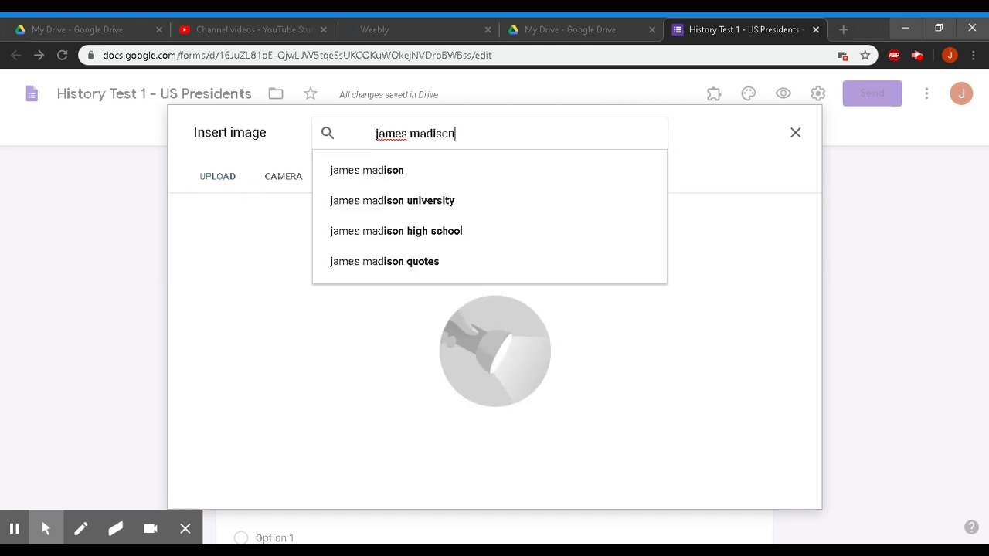
text(on)
key(Return)
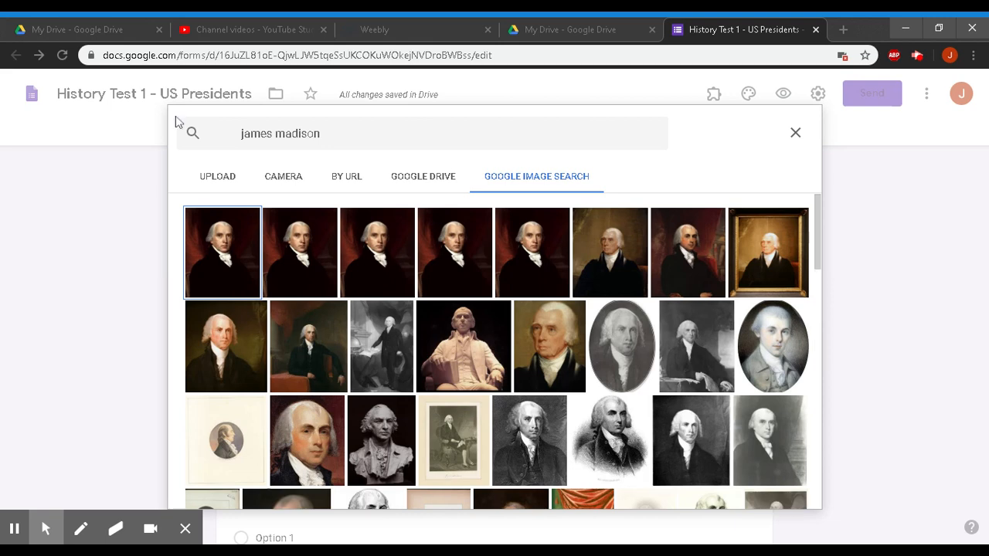
click(207, 238)
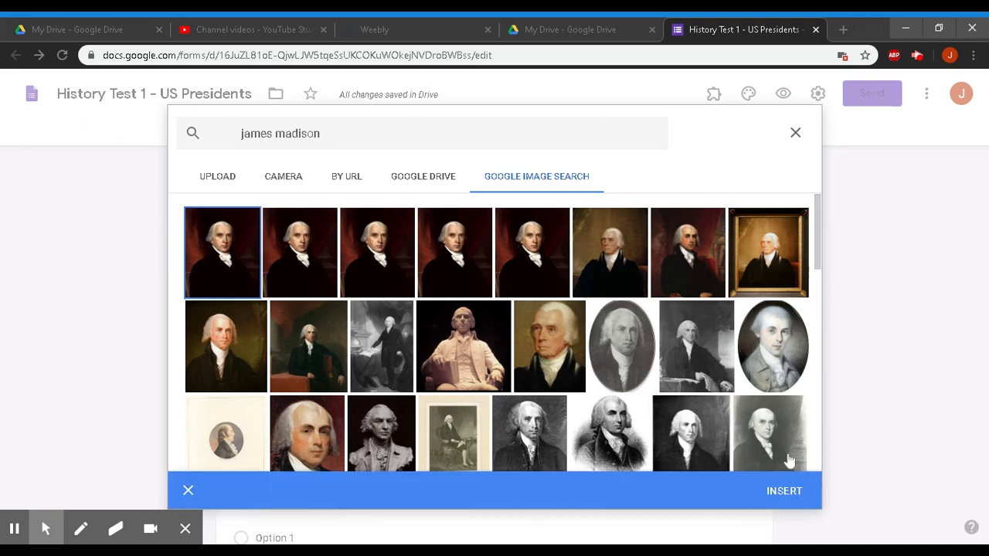
click(785, 495)
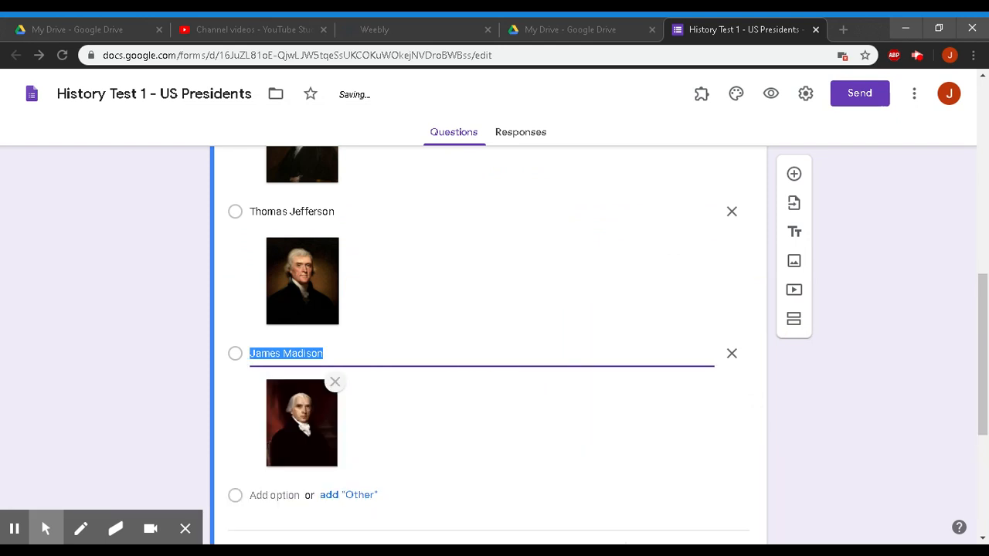
scroll(488, 348, down, 4)
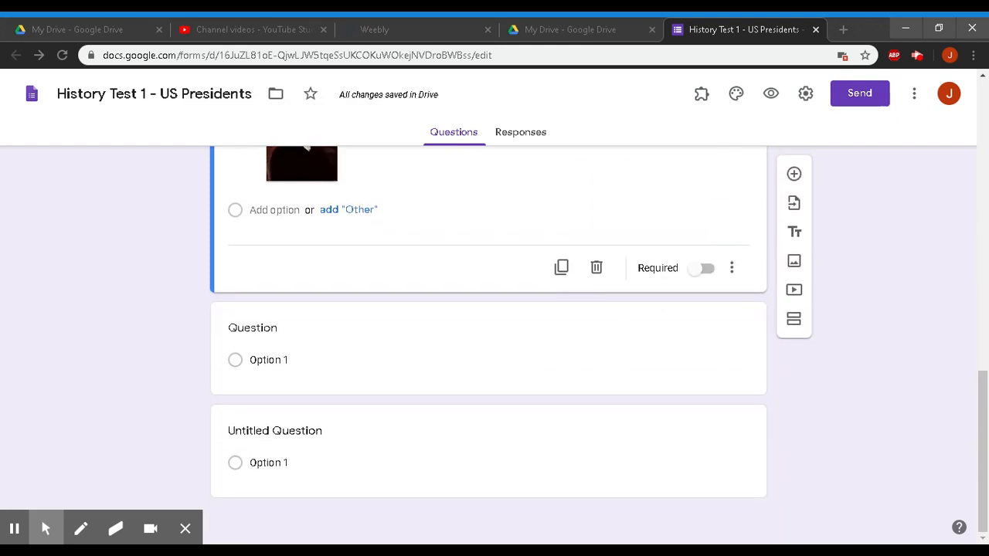
scroll(488, 348, up, 2)
scroll(488, 347, up, 9)
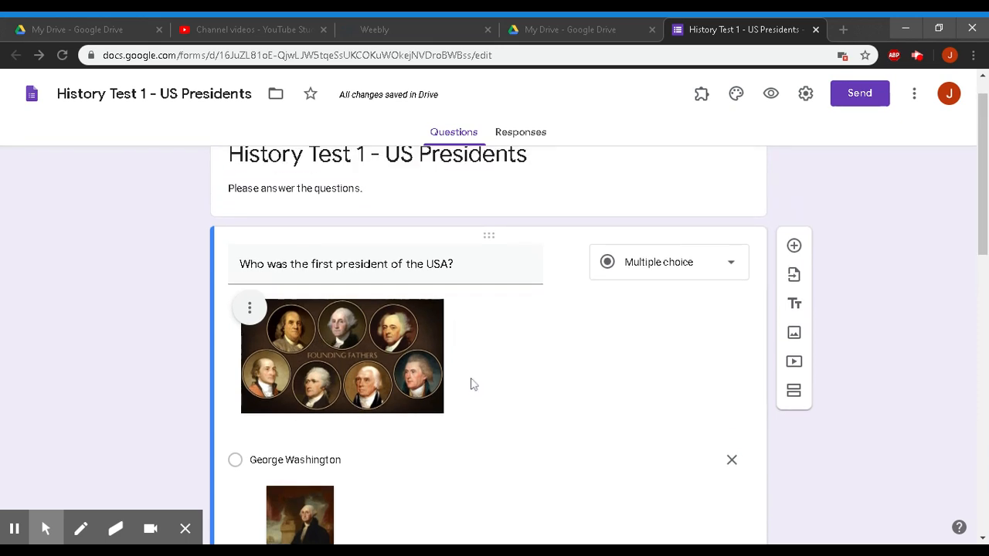
scroll(548, 382, down, 5)
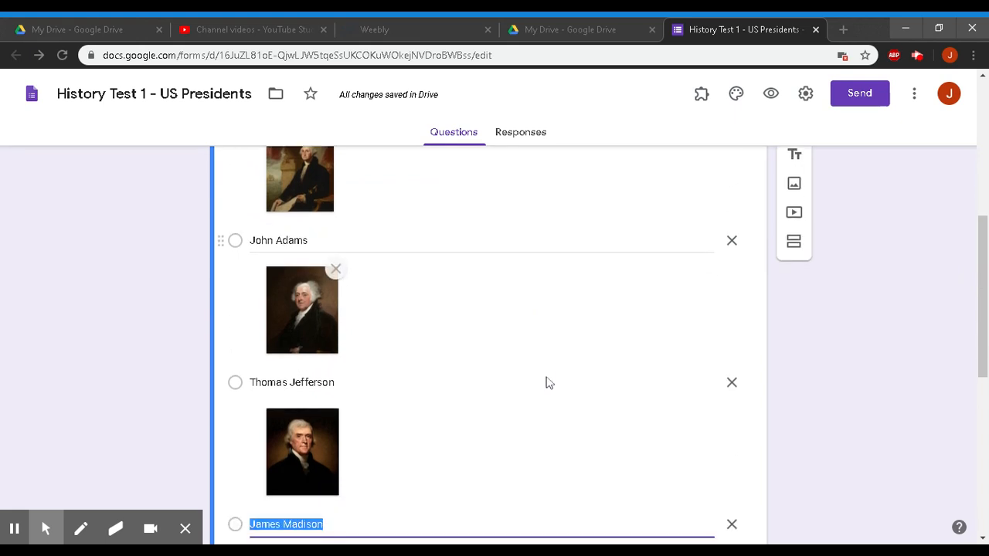
scroll(462, 431, down, 2)
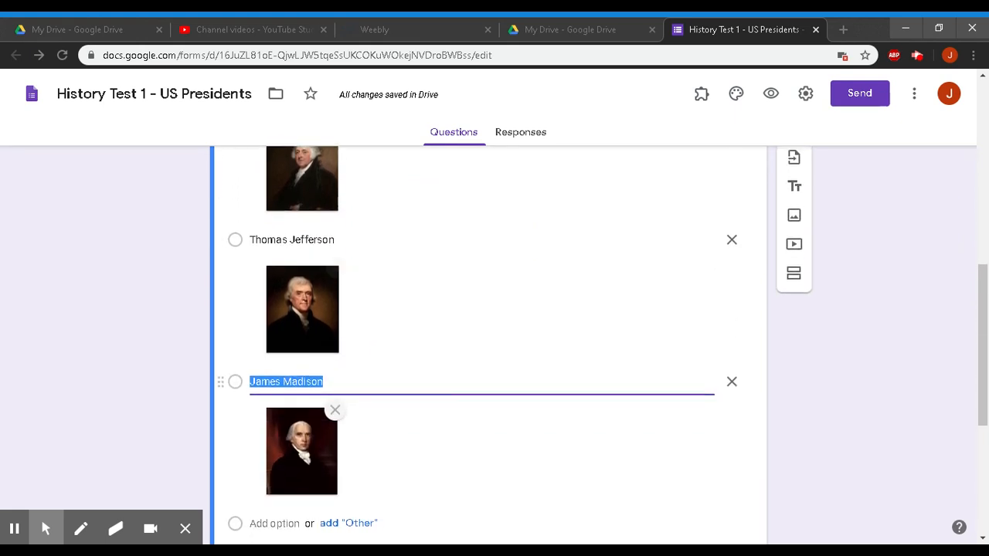
click(840, 384)
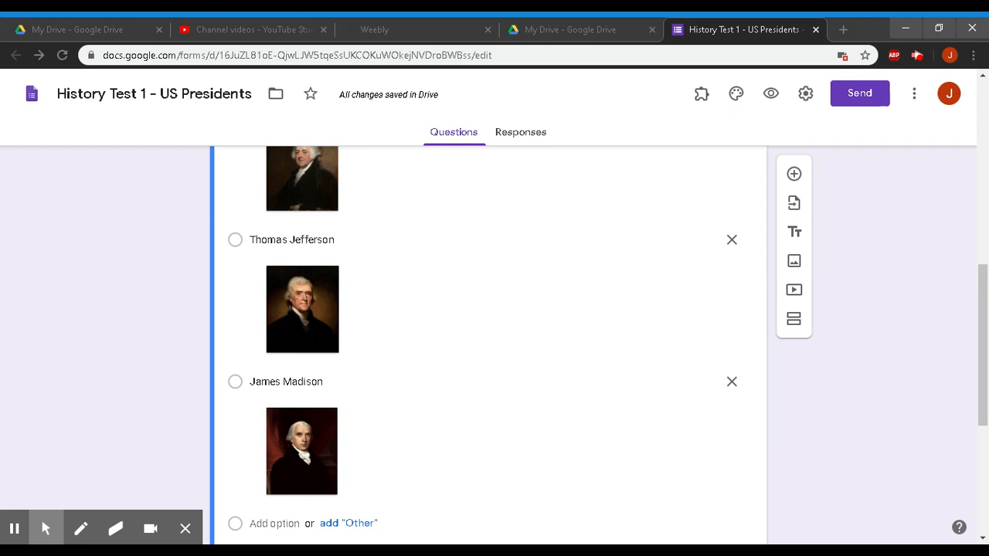
scroll(489, 347, up, 5)
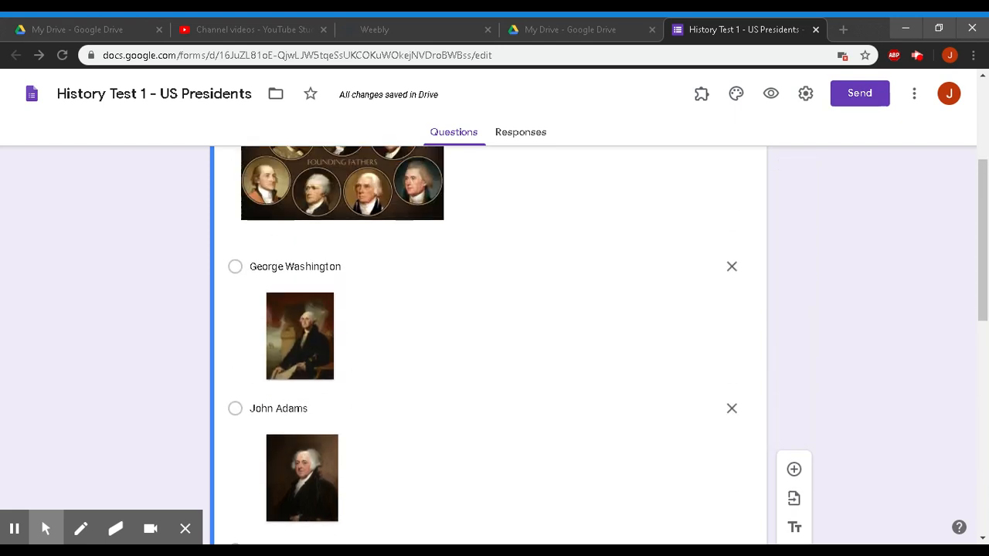
scroll(489, 347, up, 2)
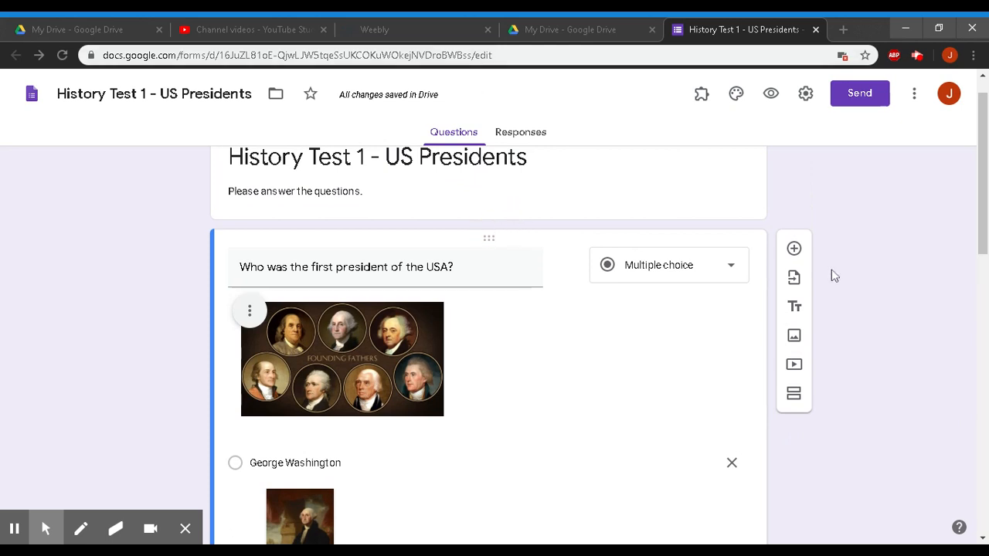
- Search YouTube for 'founding fathers' and add the SECRETS Of The Founding Fathers video
click(796, 370)
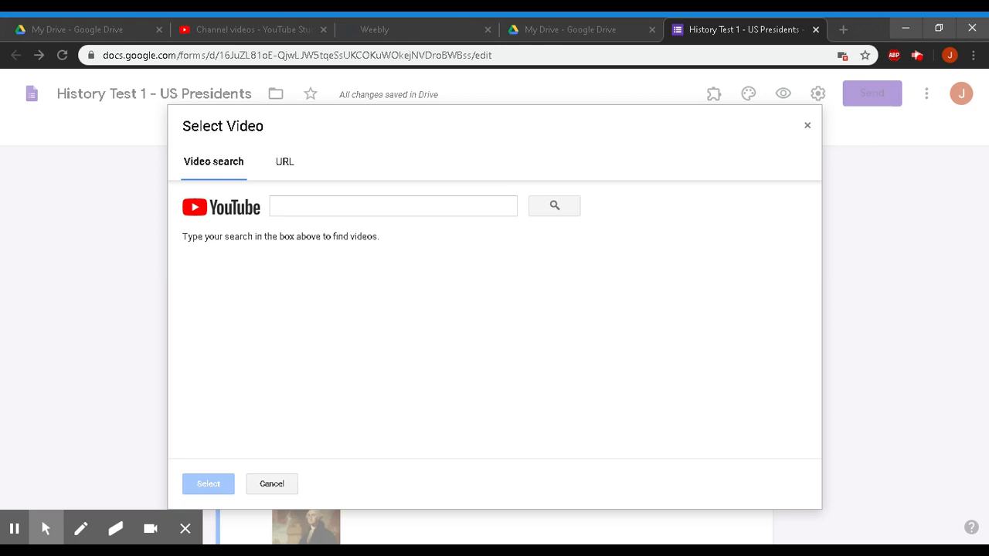
click(326, 204)
text(foun)
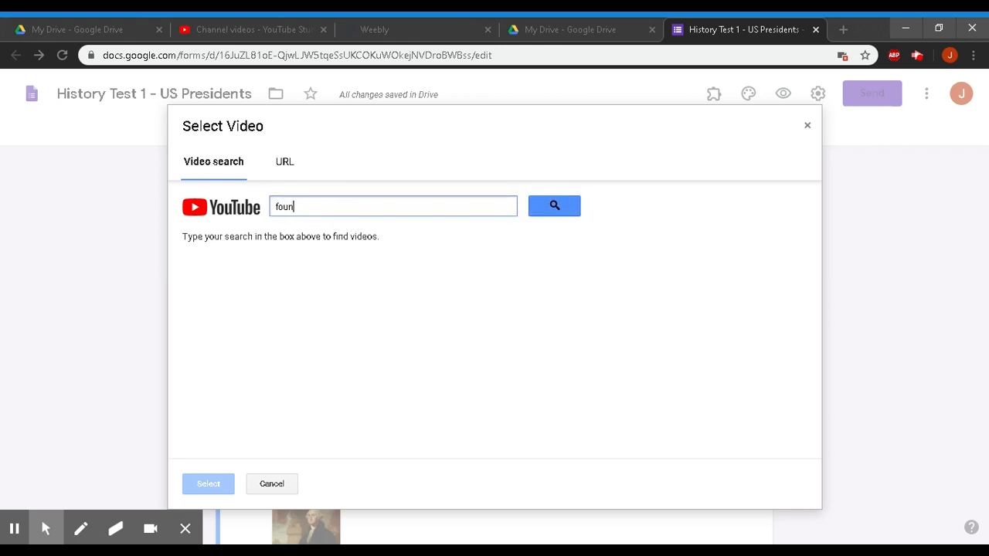
text(ding fathers)
key(Return)
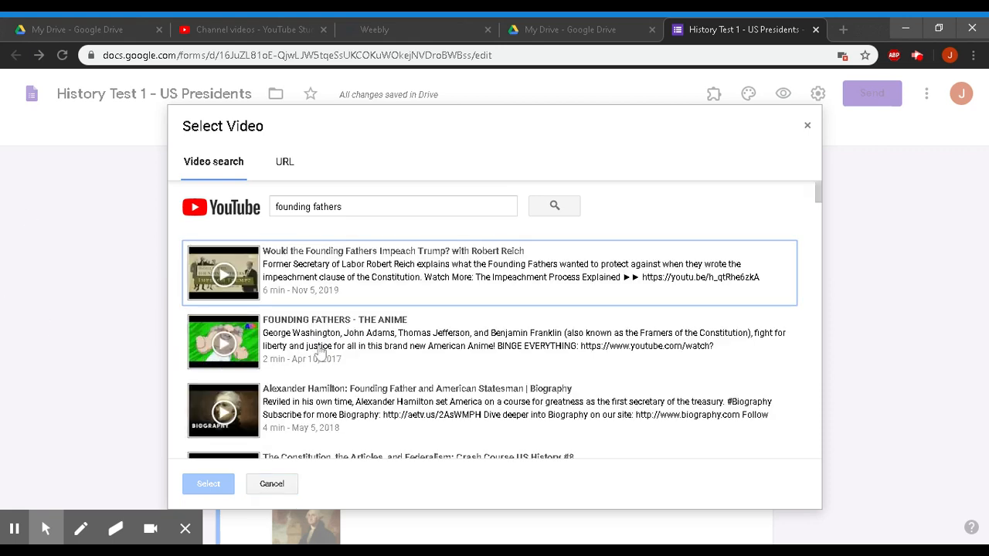
scroll(332, 390, down, 2)
scroll(332, 392, down, 1)
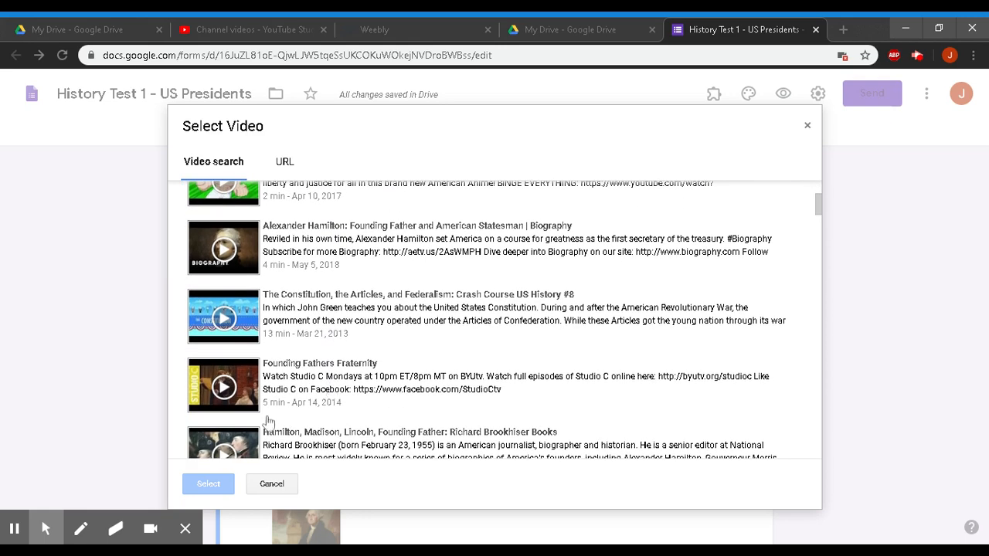
scroll(297, 394, down, 2)
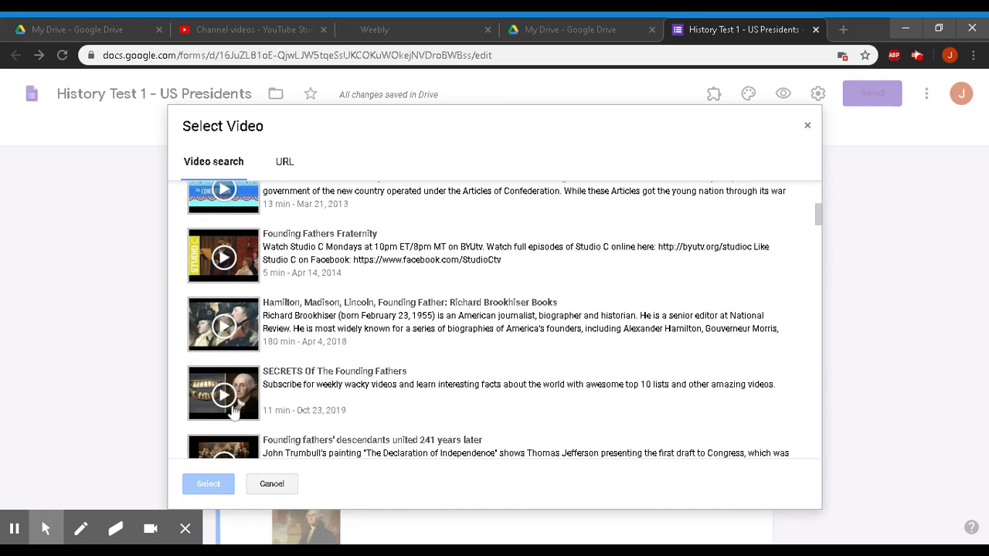
click(253, 409)
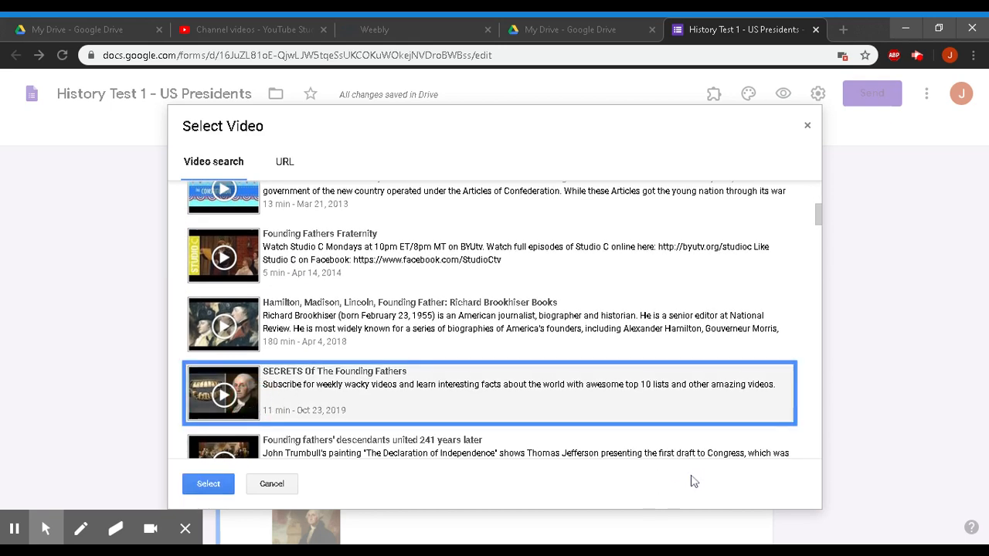
click(207, 484)
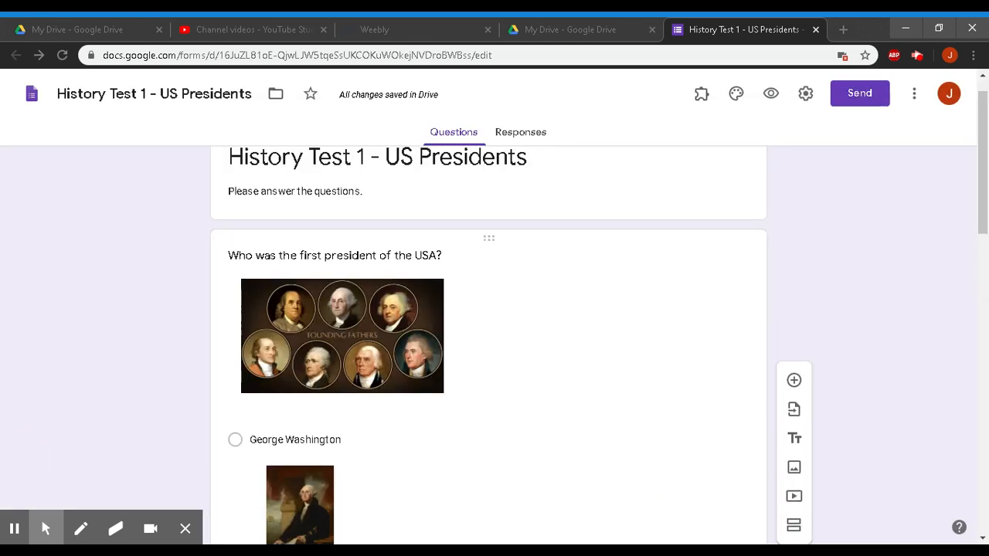
scroll(651, 419, down, 12)
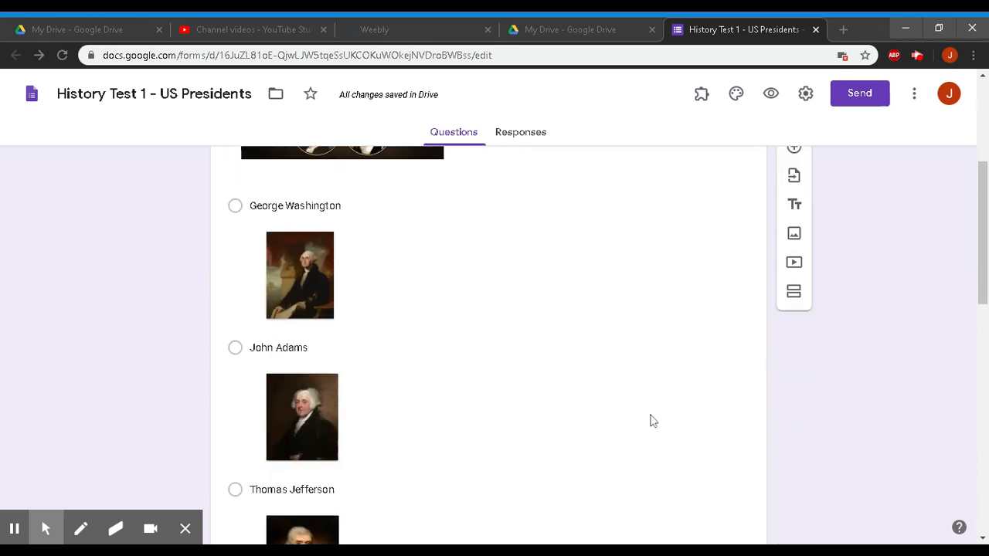
scroll(652, 419, up, 1)
scroll(488, 324, up, 1)
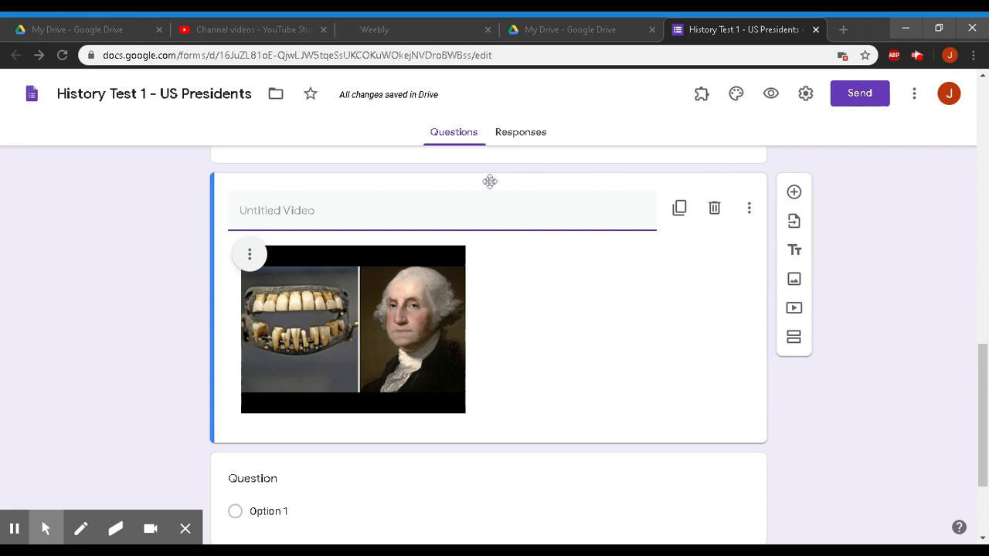
scroll(606, 290, up, 10)
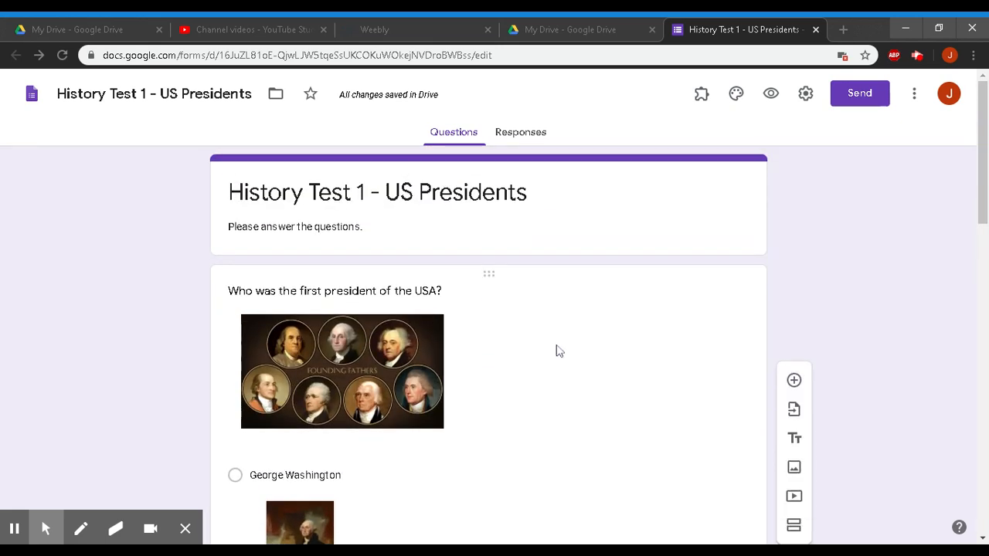
scroll(601, 318, down, 10)
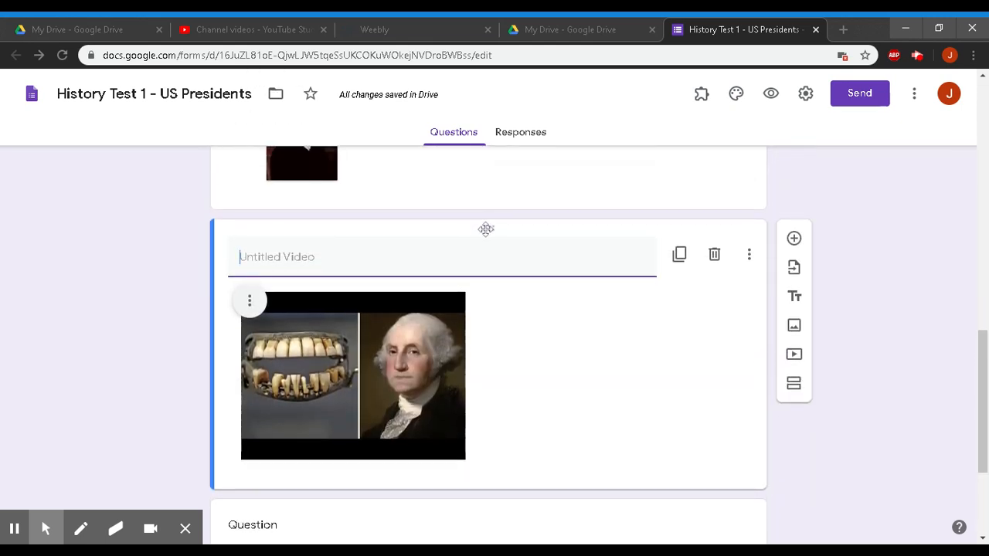
drag(492, 232, 449, 215)
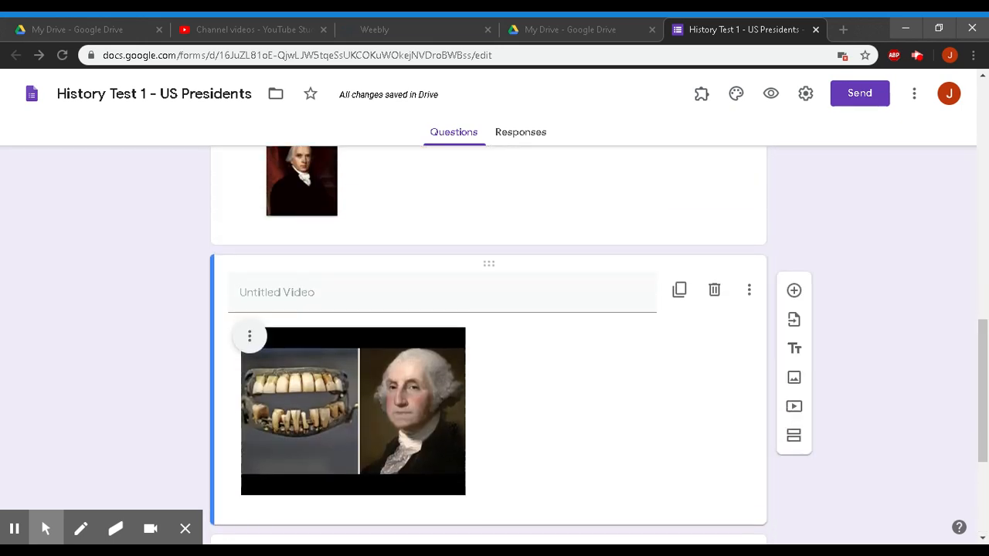
drag(488, 264, 531, 271)
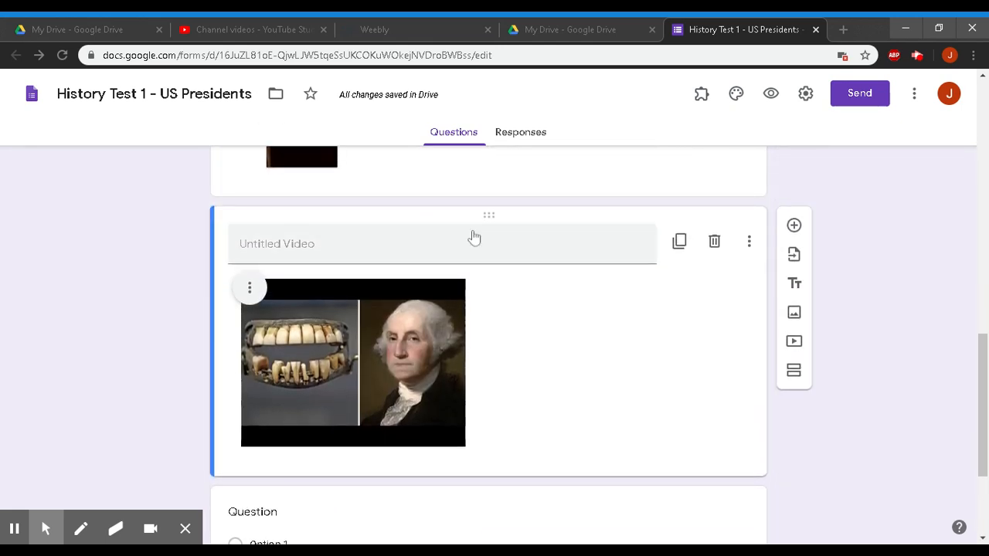
- Title the video item 'Founding Fathers Video - view the video for the next quesiton.'
click(292, 244)
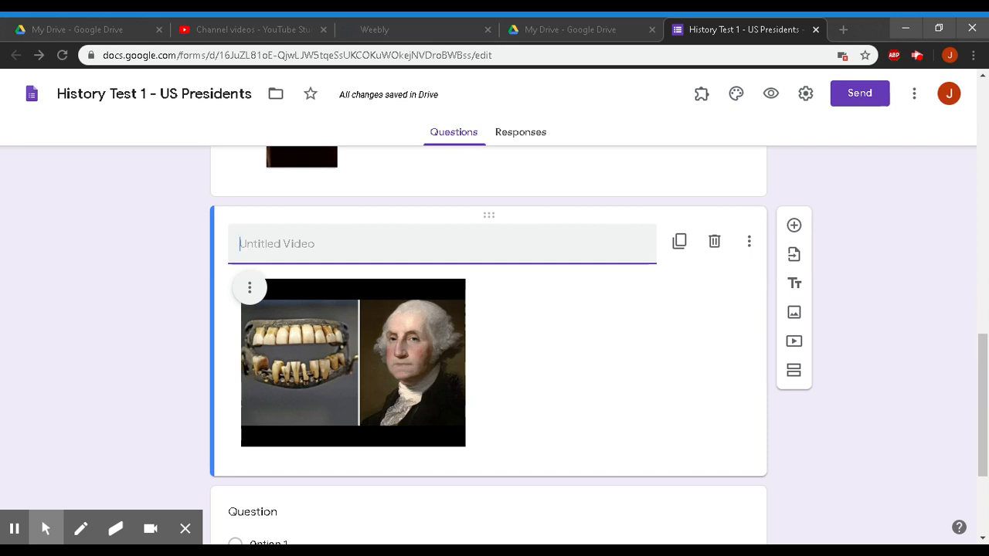
text(f)
key(BackSpace)
text(Foun)
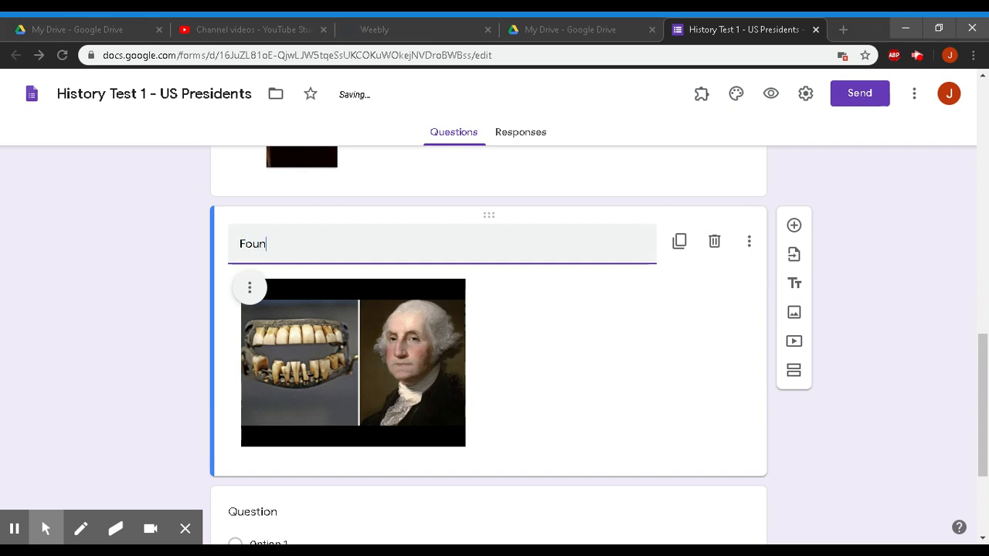
text(ding Fathers Vid)
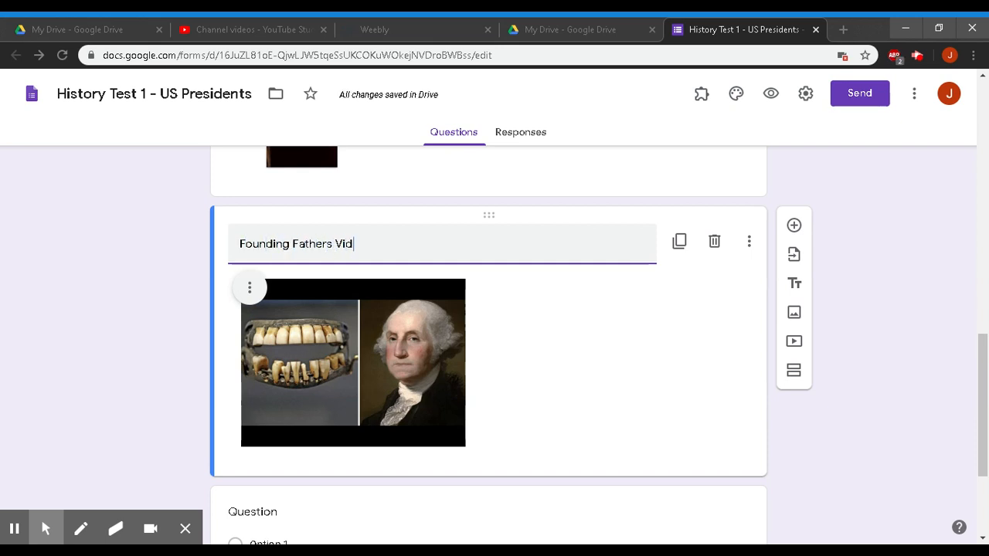
text(eo - vi)
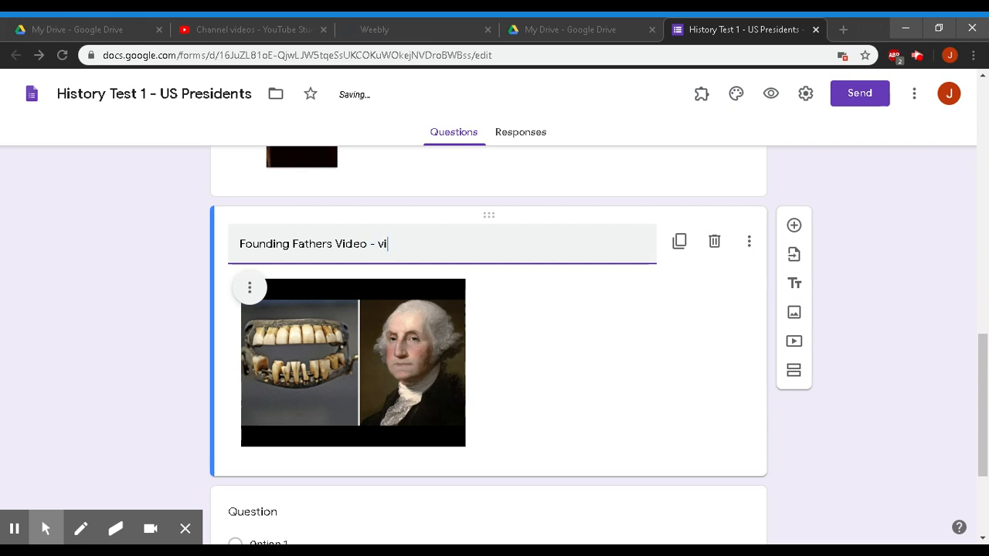
text(ew the video for the)
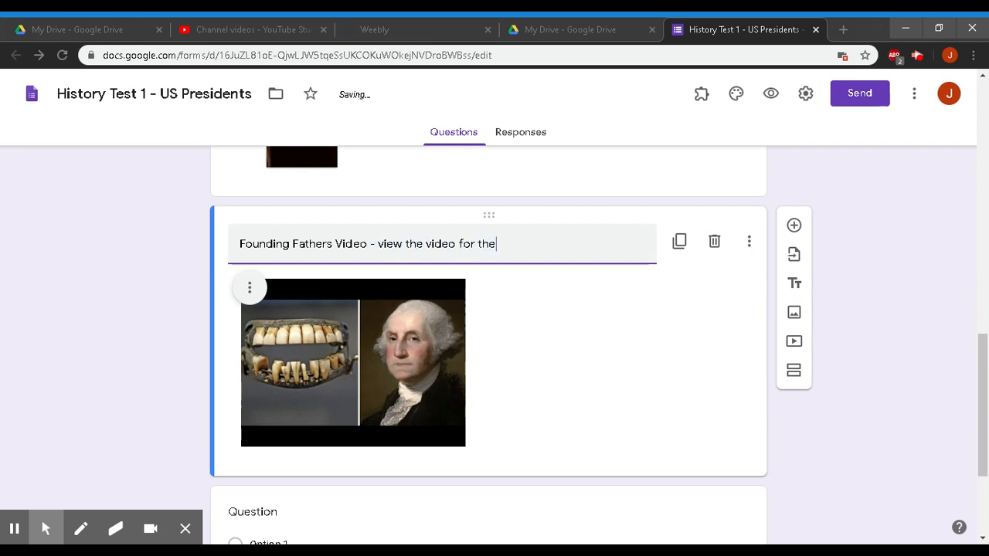
text( next quesiton.)
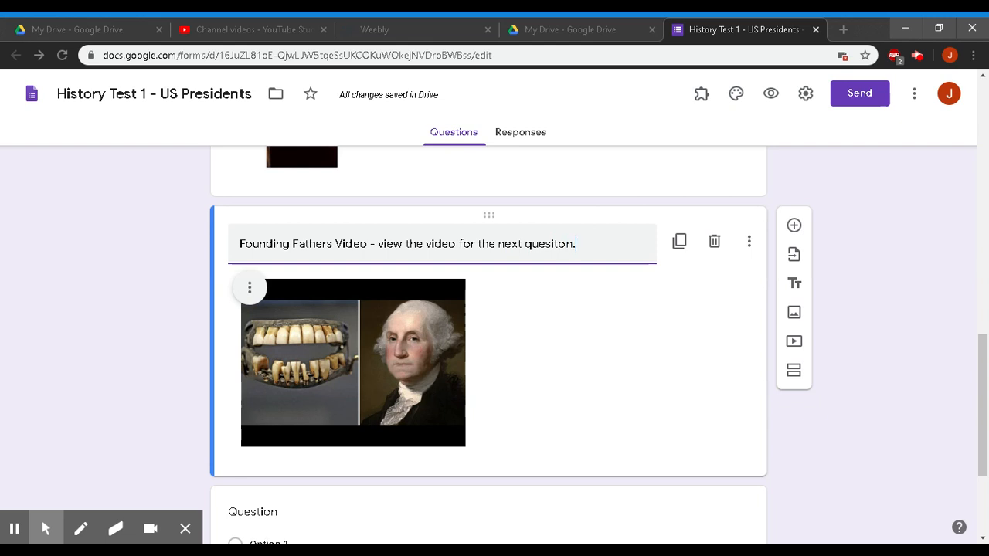
click(852, 396)
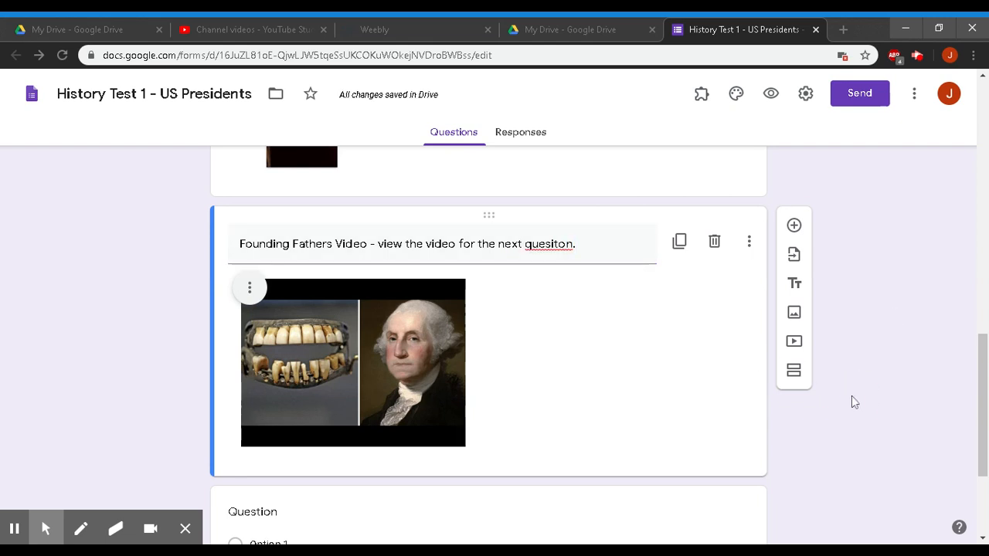
- Choose Sample Form A as the source for importing questions
click(793, 257)
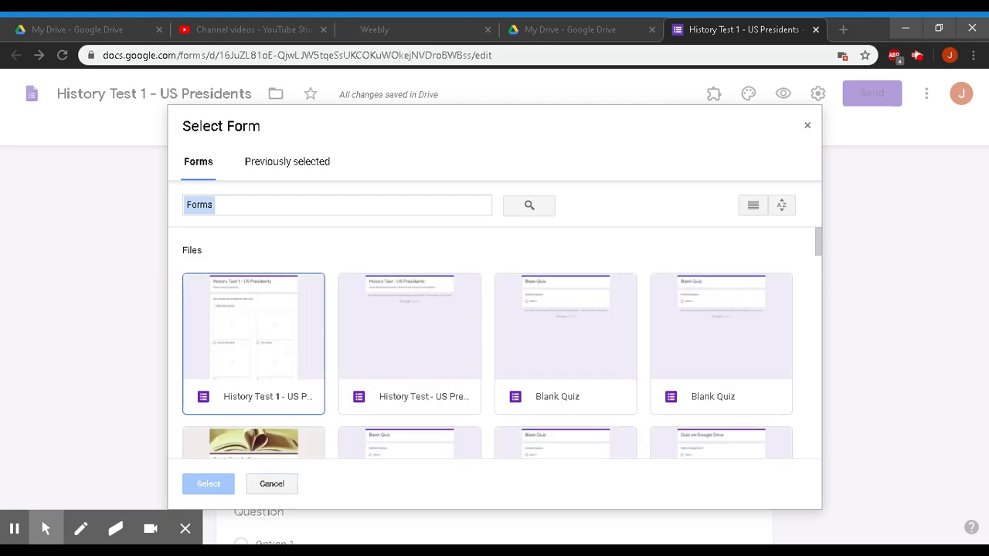
scroll(532, 381, down, 2)
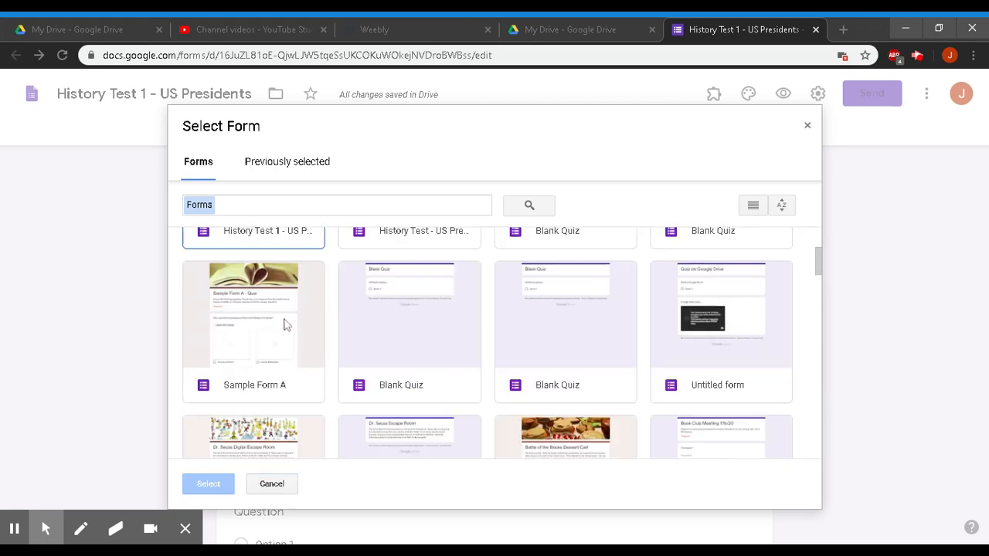
click(265, 331)
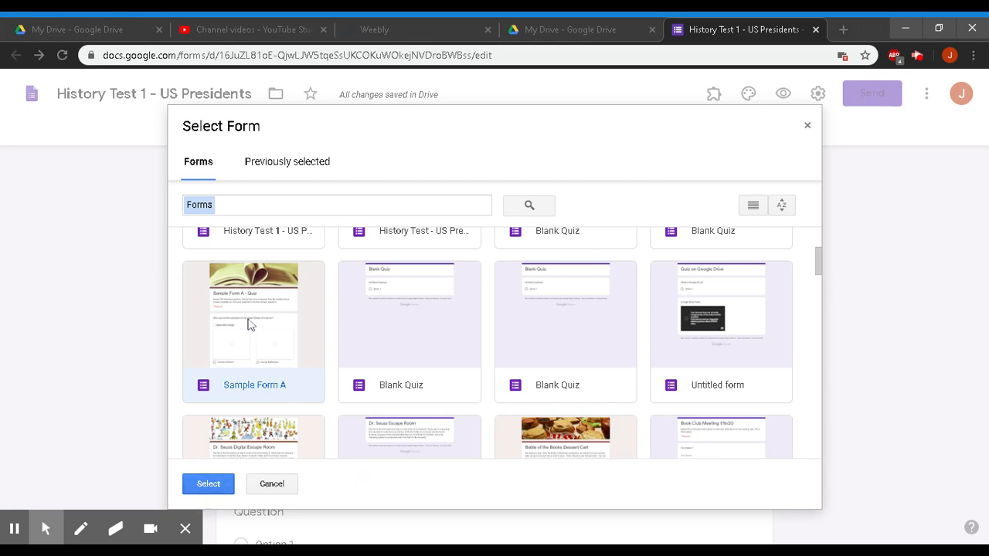
click(222, 490)
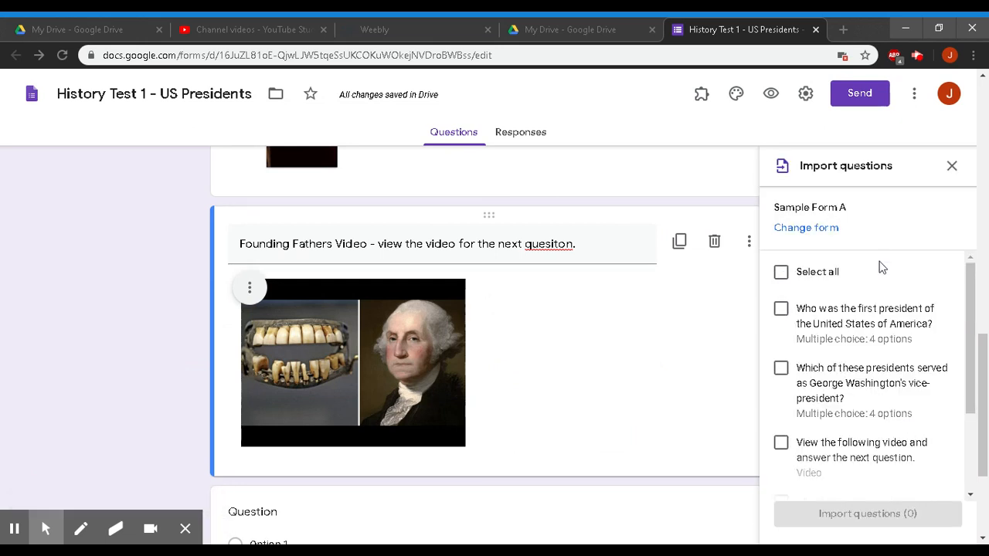
- Import the vice-president question, the video item and the two-terms question
scroll(780, 380, down, 3)
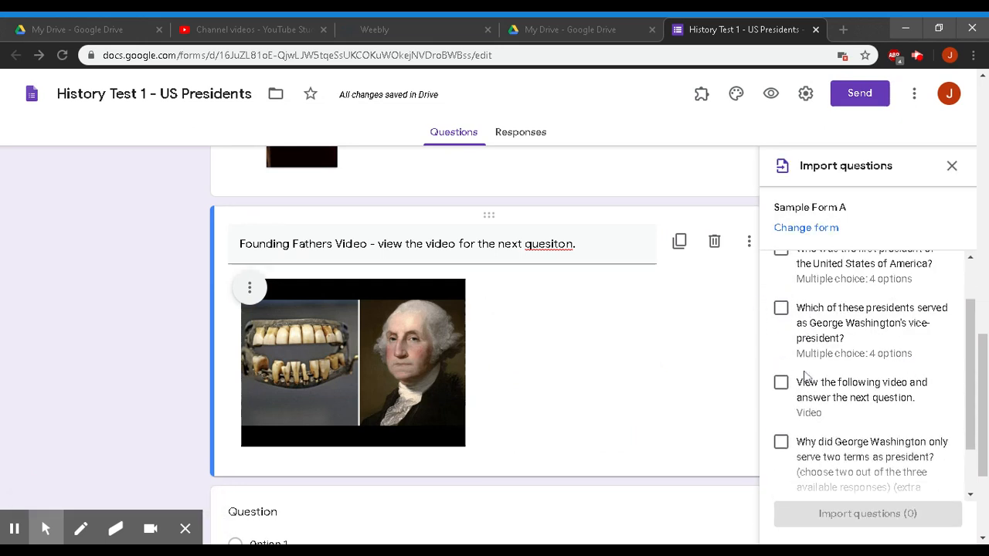
scroll(780, 380, up, 3)
scroll(865, 370, down, 1)
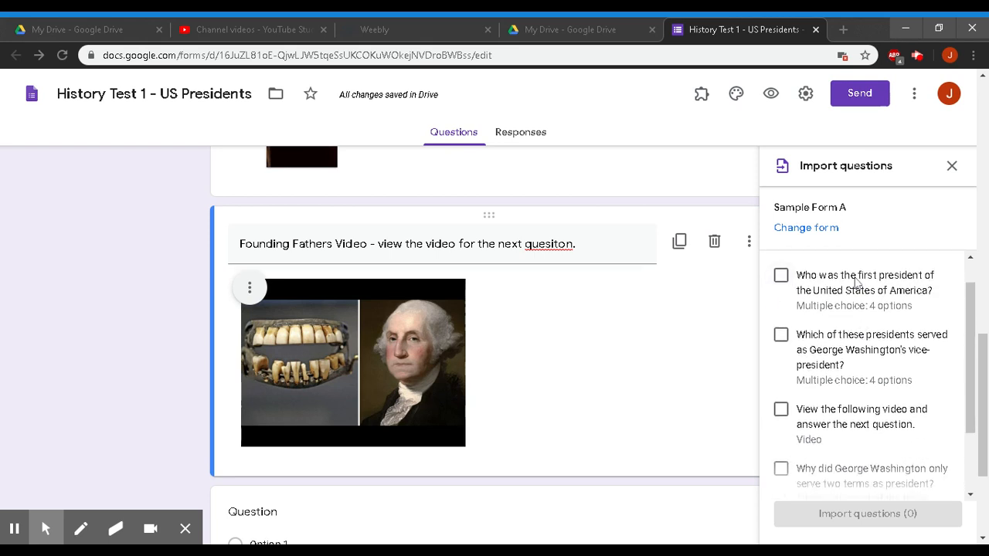
click(781, 338)
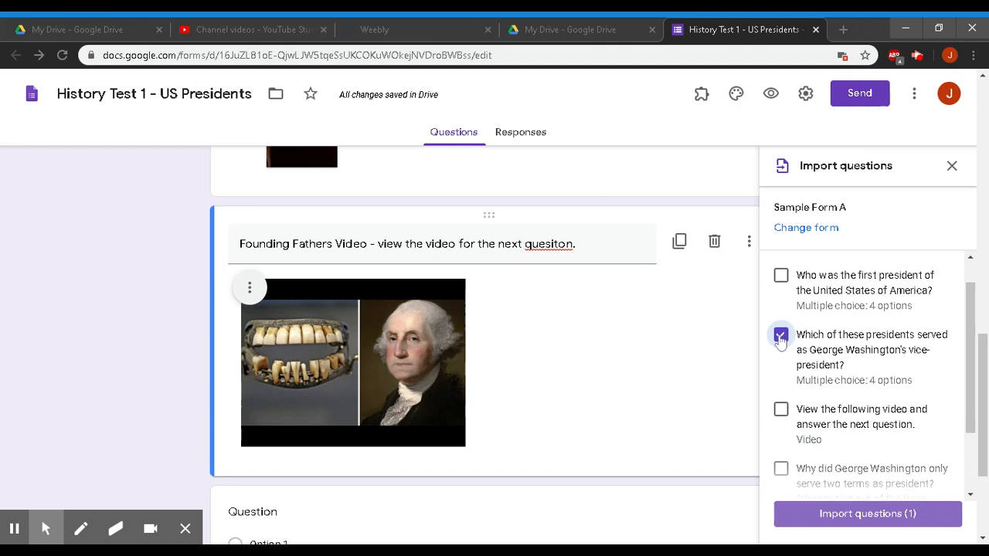
click(781, 410)
scroll(842, 426, down, 1)
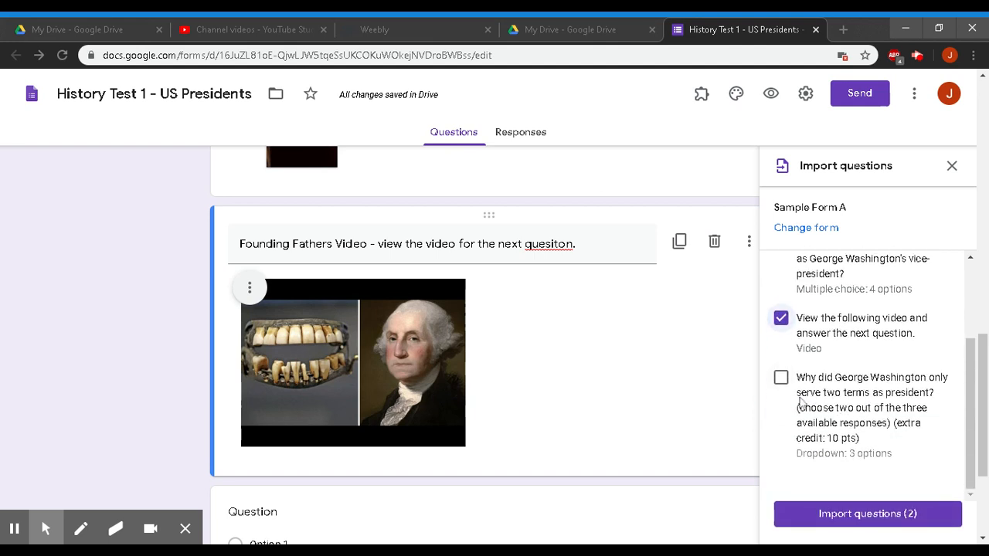
click(781, 378)
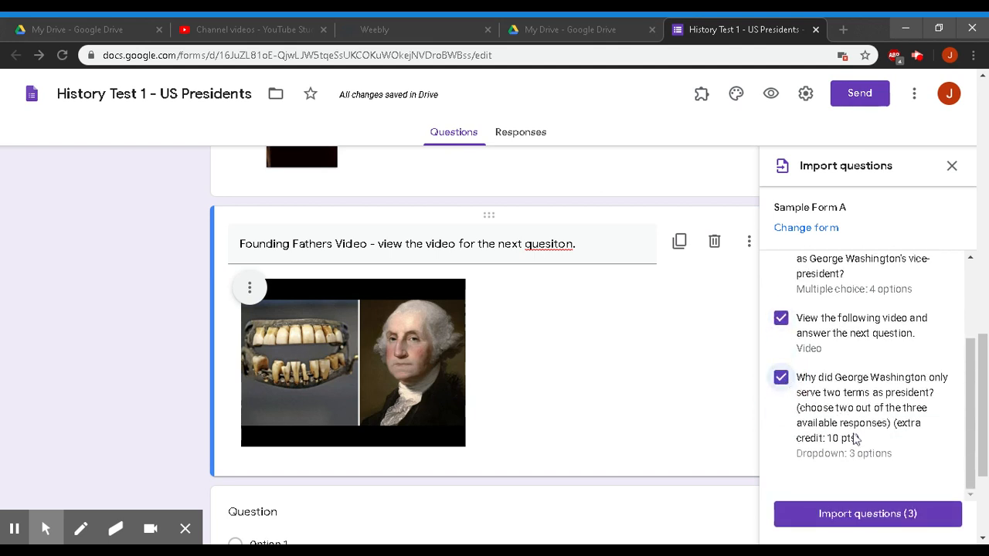
click(869, 530)
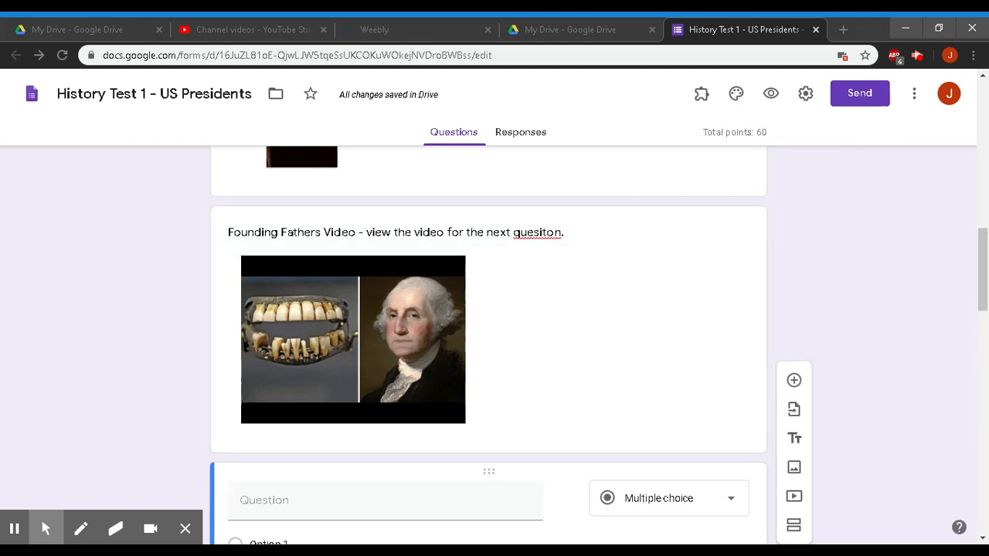
scroll(831, 389, down, 6)
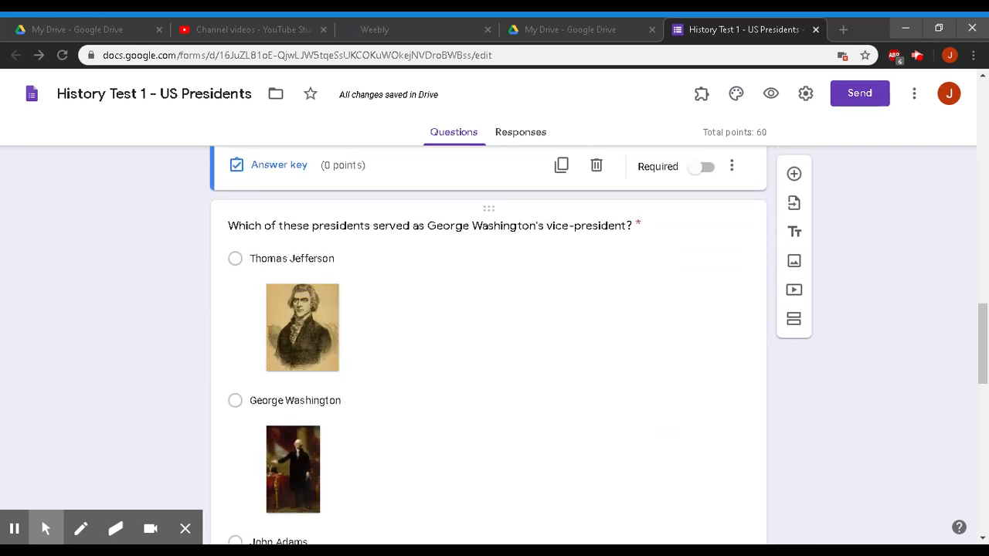
scroll(464, 364, down, 8)
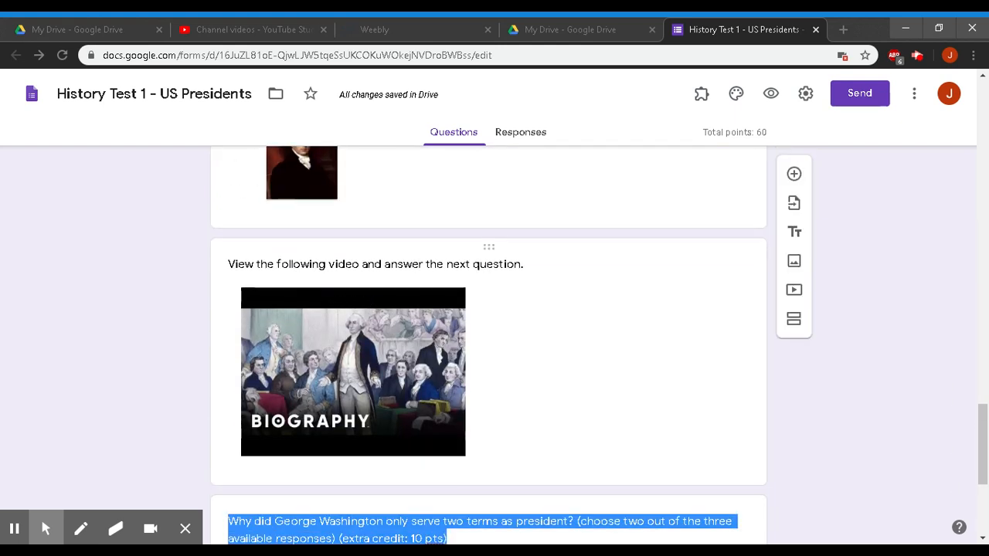
scroll(515, 360, down, 4)
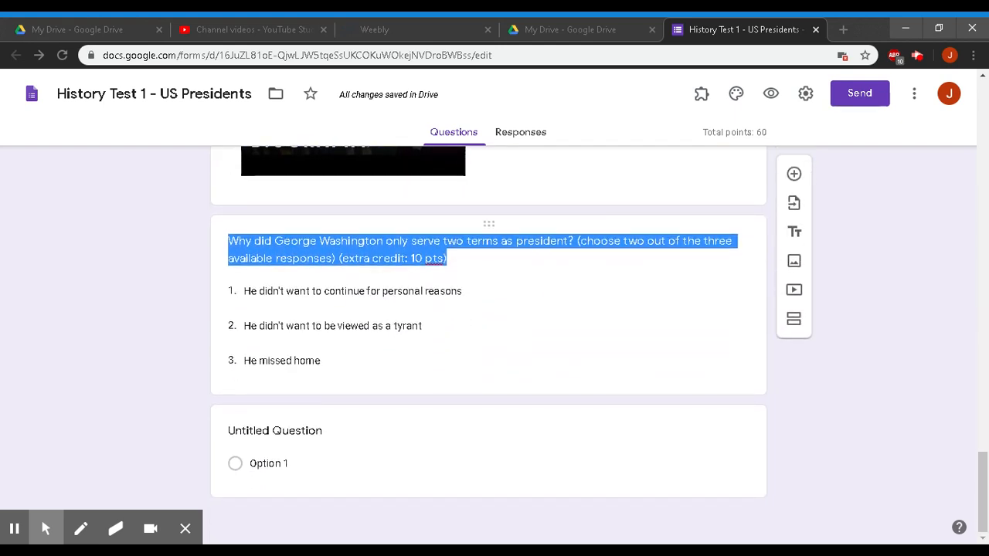
click(413, 299)
click(150, 376)
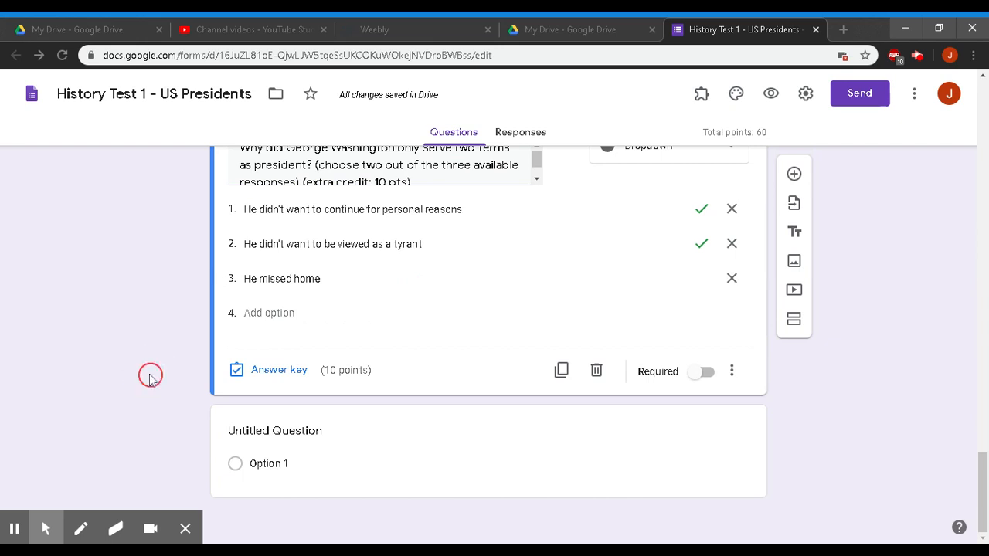
scroll(158, 346, up, 4)
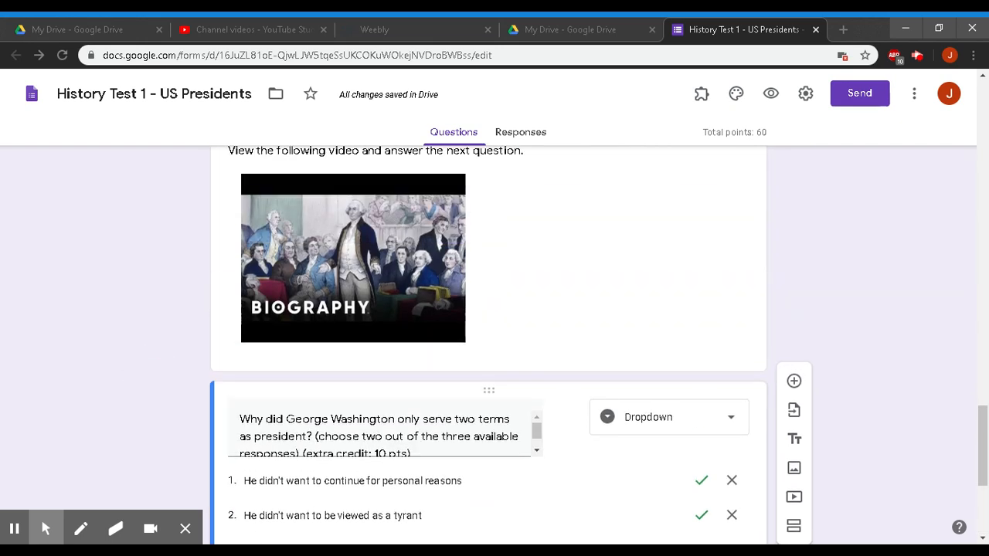
scroll(163, 302, down, 2)
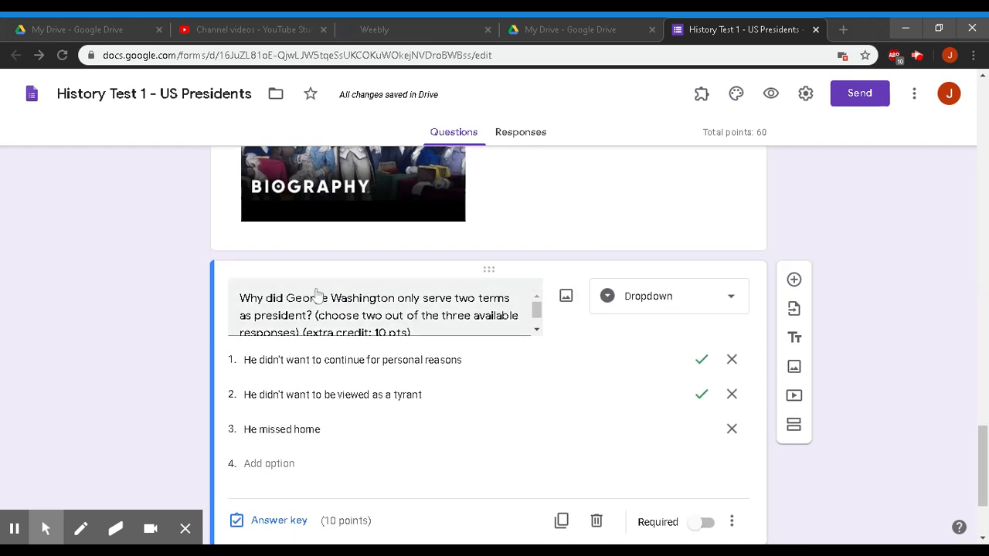
scroll(494, 345, down, 2)
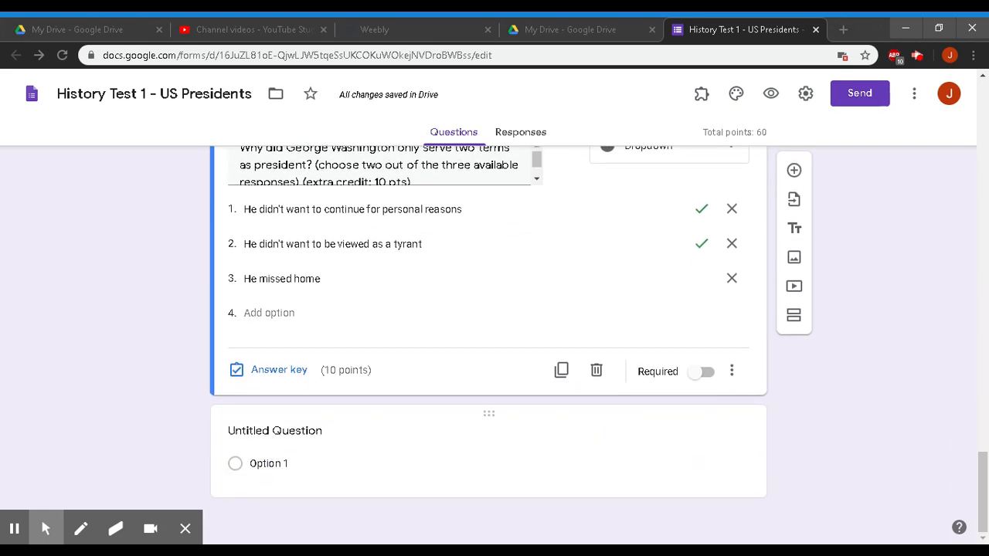
scroll(494, 345, up, 15)
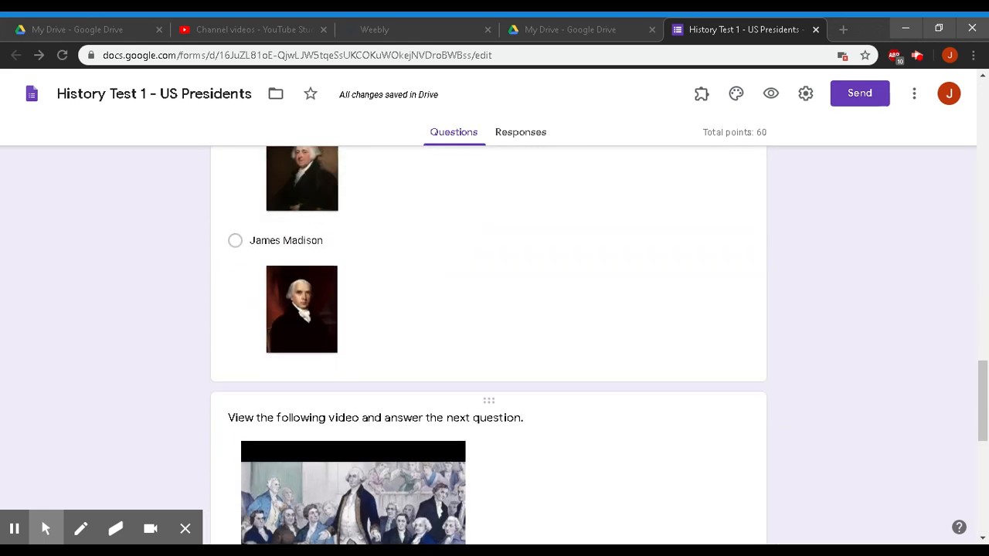
scroll(376, 435, up, 20)
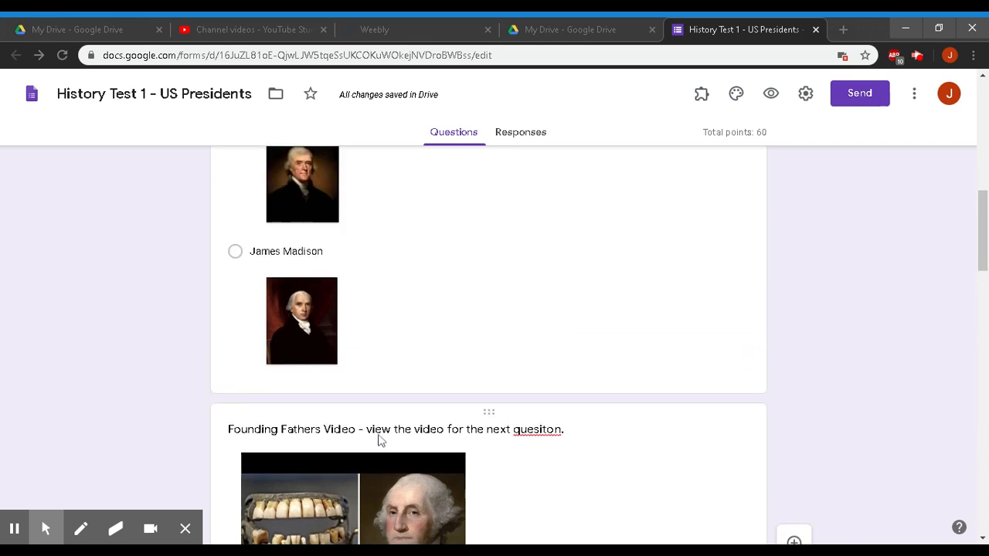
scroll(376, 435, down, 7)
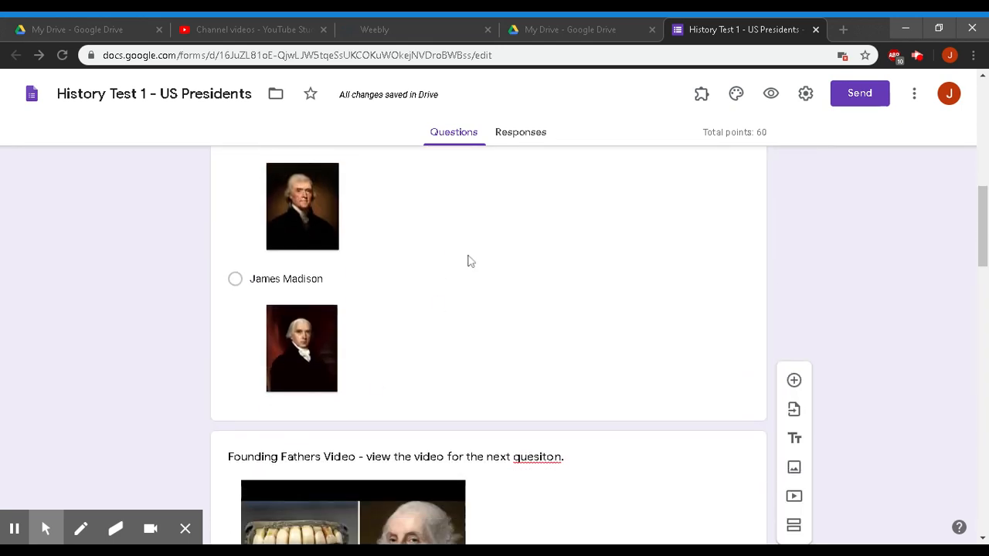
scroll(468, 260, up, 8)
scroll(488, 348, down, 15)
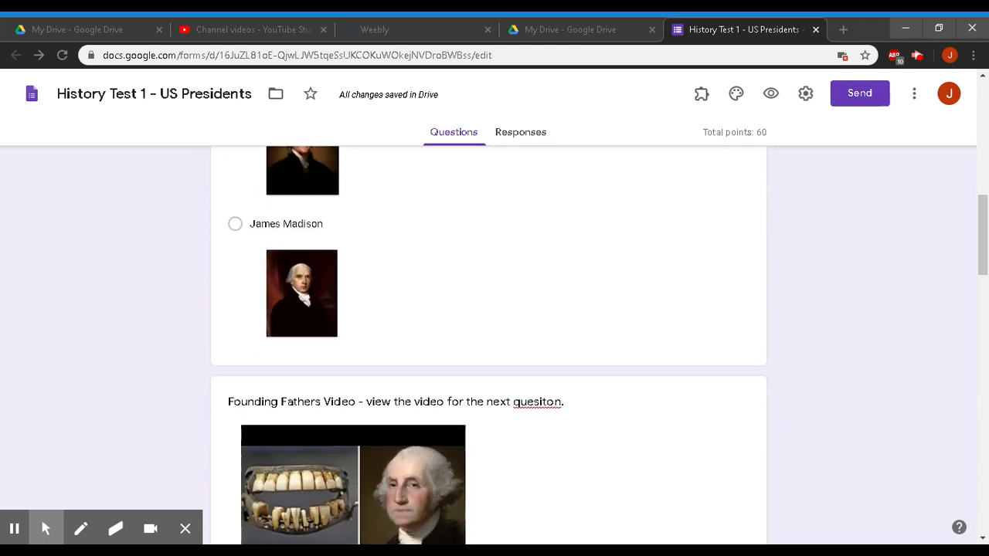
scroll(488, 347, down, 8)
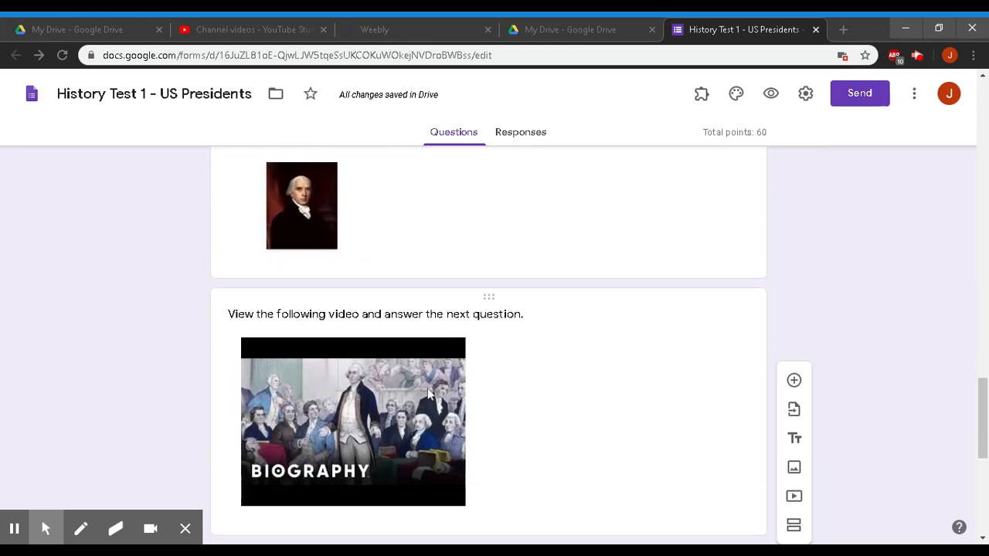
scroll(428, 394, down, 5)
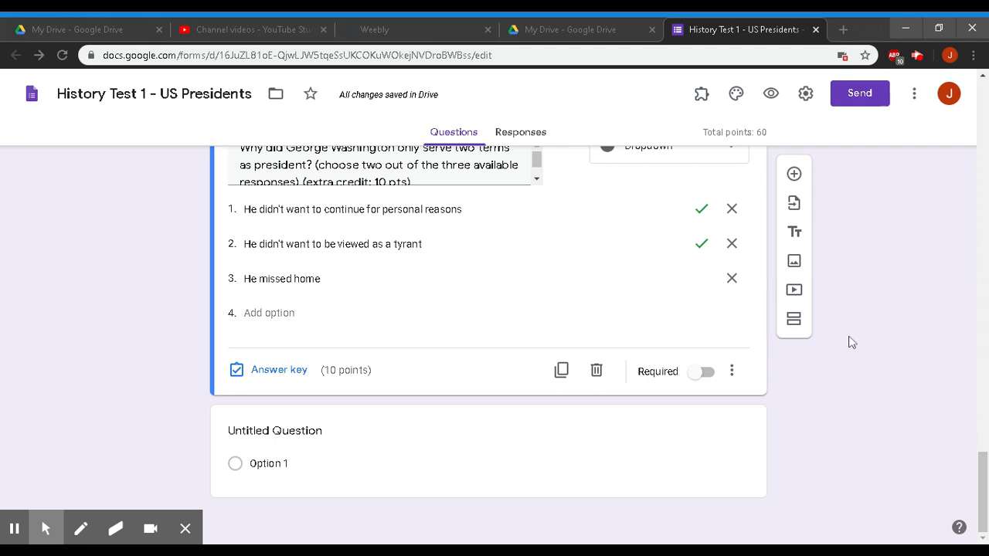
scroll(851, 342, up, 20)
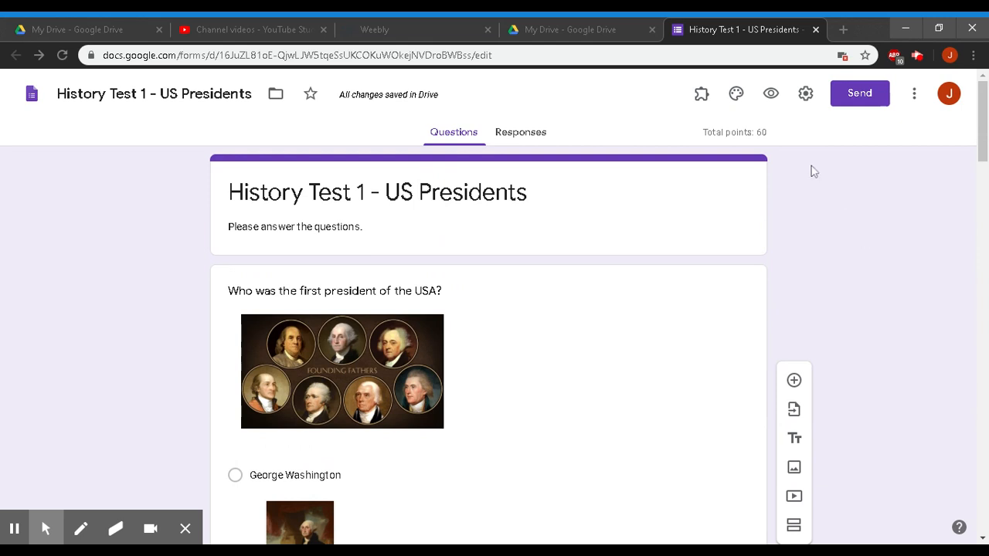
click(806, 94)
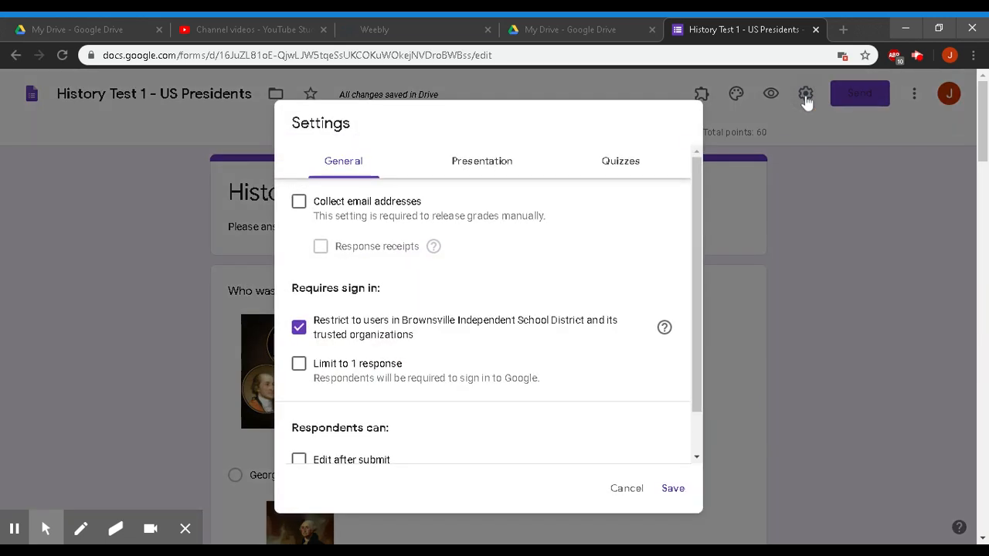
click(624, 164)
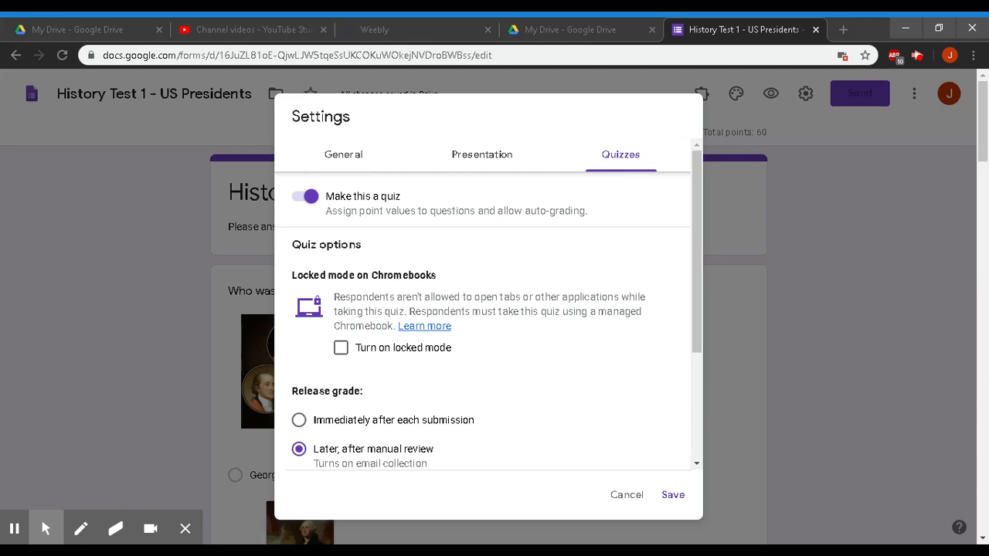
click(309, 199)
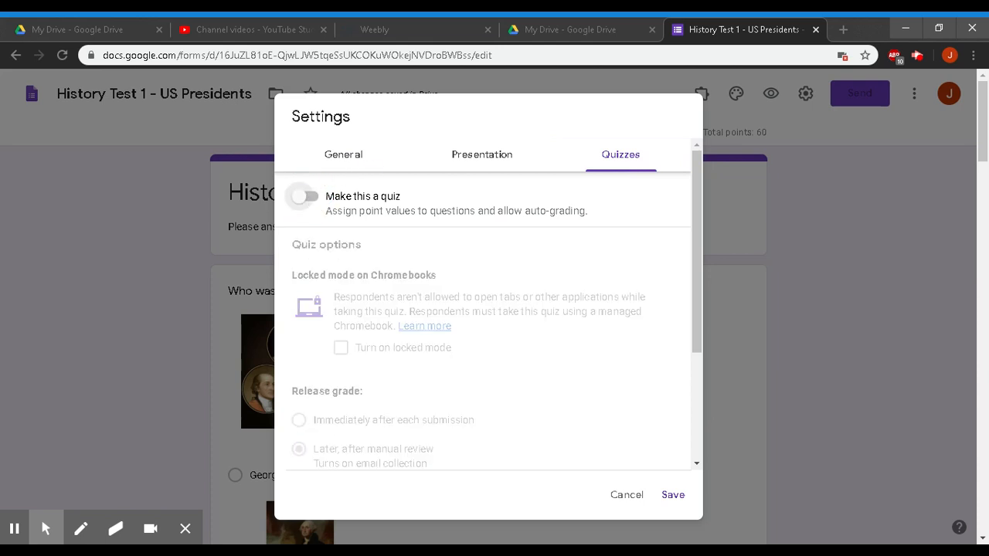
click(308, 199)
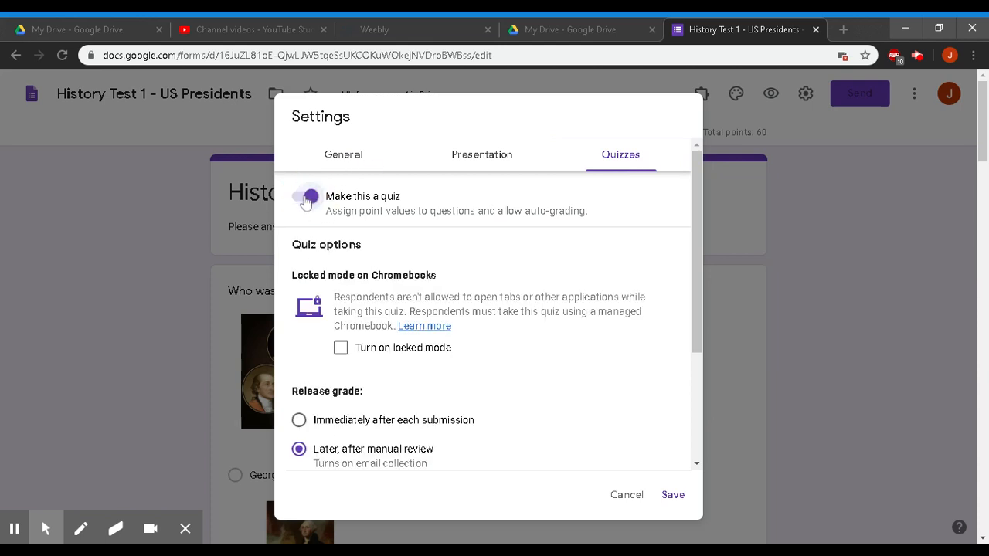
click(310, 198)
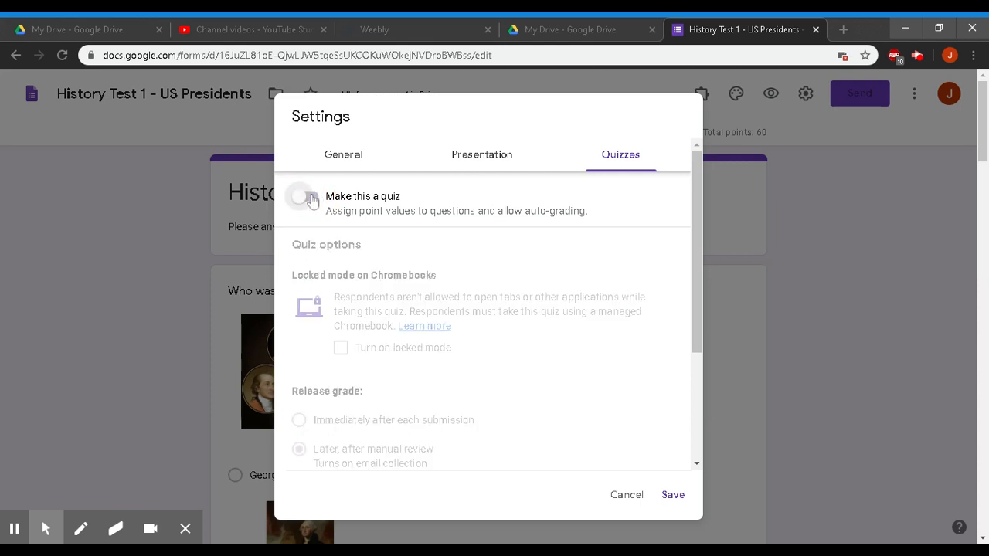
click(311, 198)
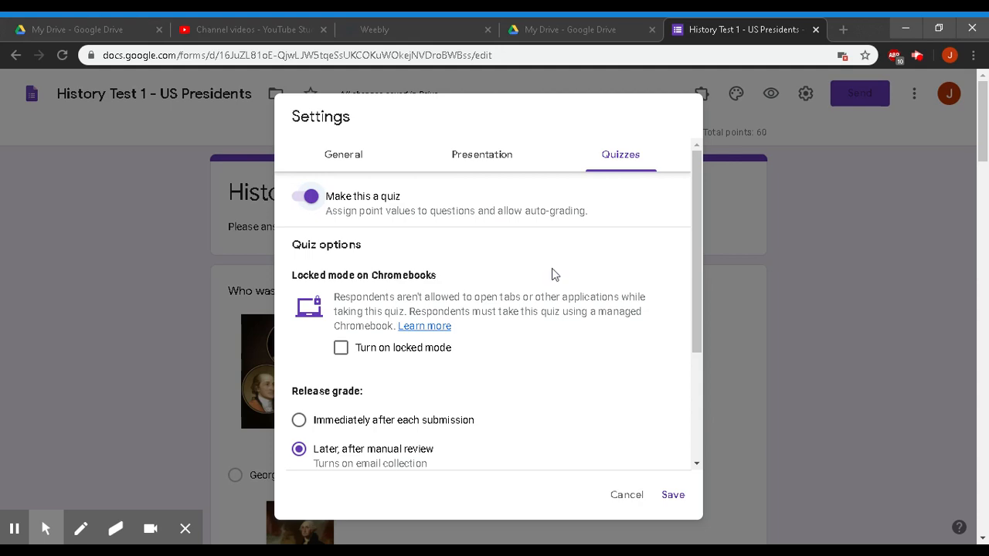
click(673, 495)
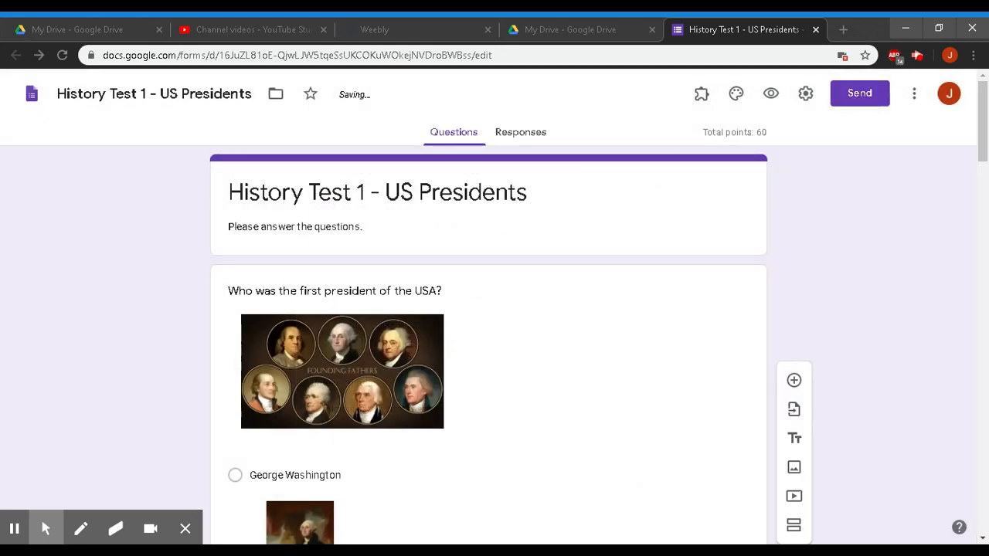
- Make the first-president question required
scroll(842, 203, down, 7)
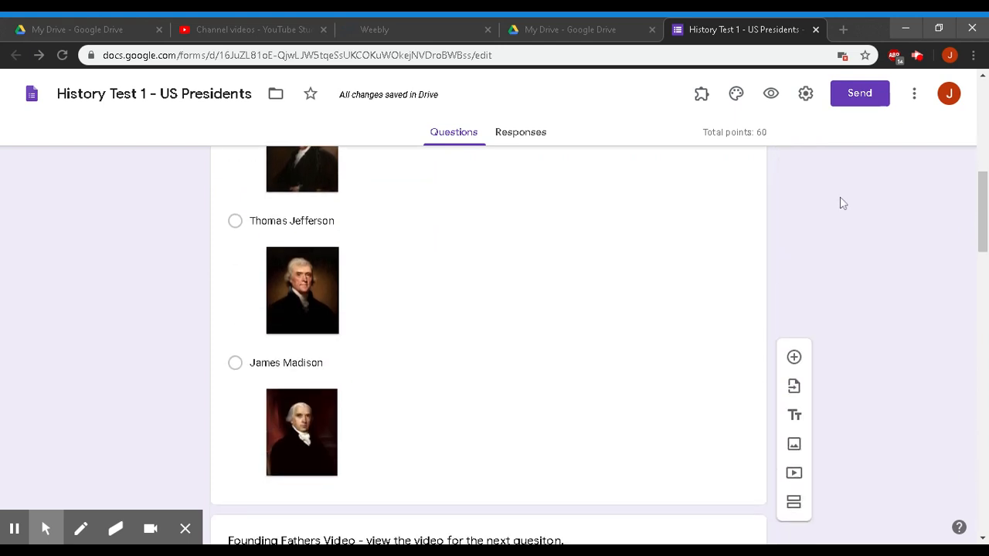
scroll(842, 203, down, 2)
click(580, 231)
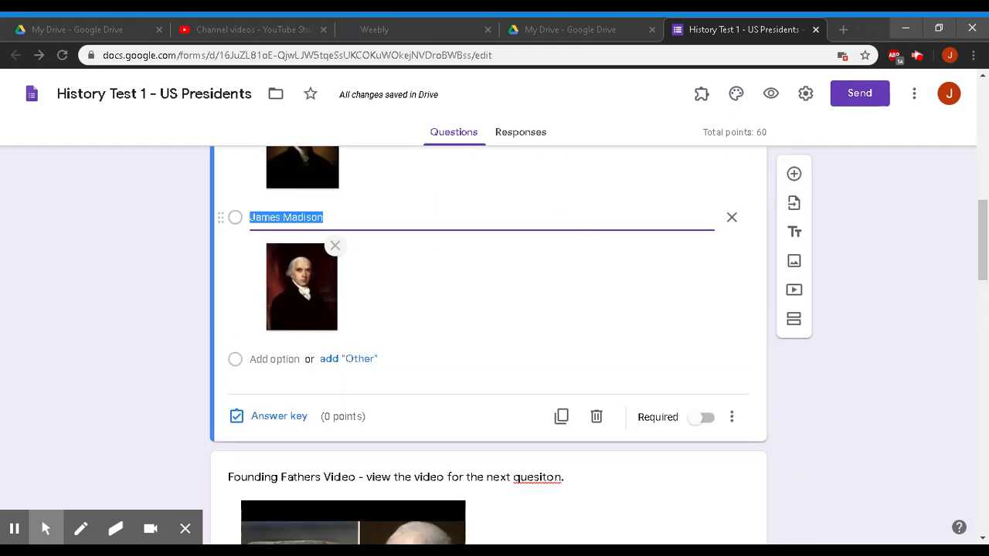
click(703, 418)
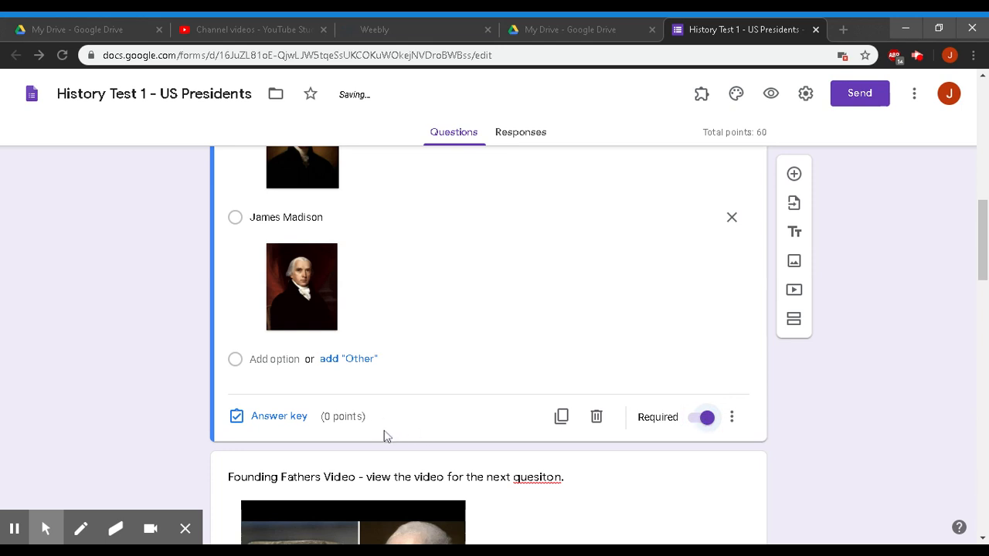
- In its answer key, mark George Washington as the correct answer
click(280, 417)
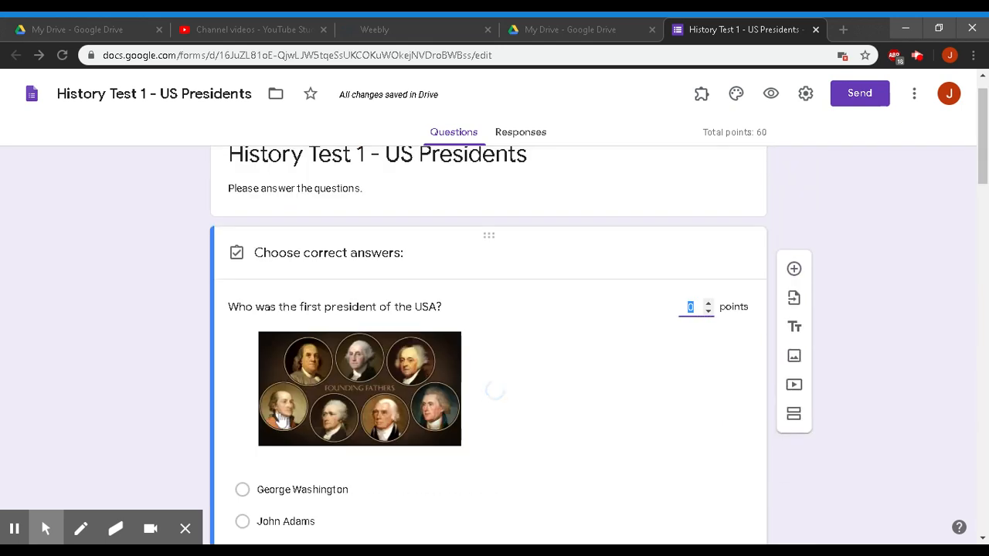
scroll(633, 304, down, 3)
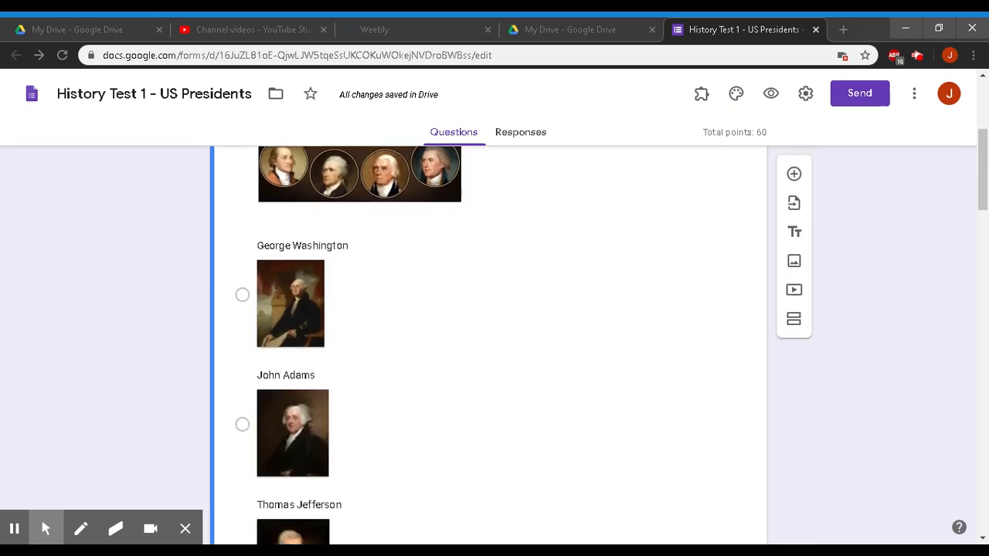
scroll(522, 346, up, 2)
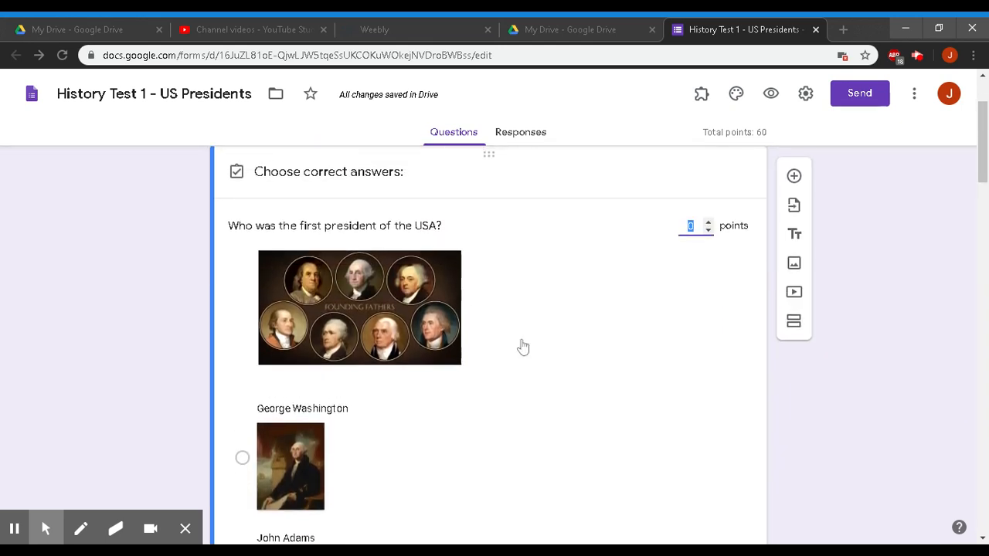
scroll(416, 441, down, 1)
scroll(417, 441, down, 1)
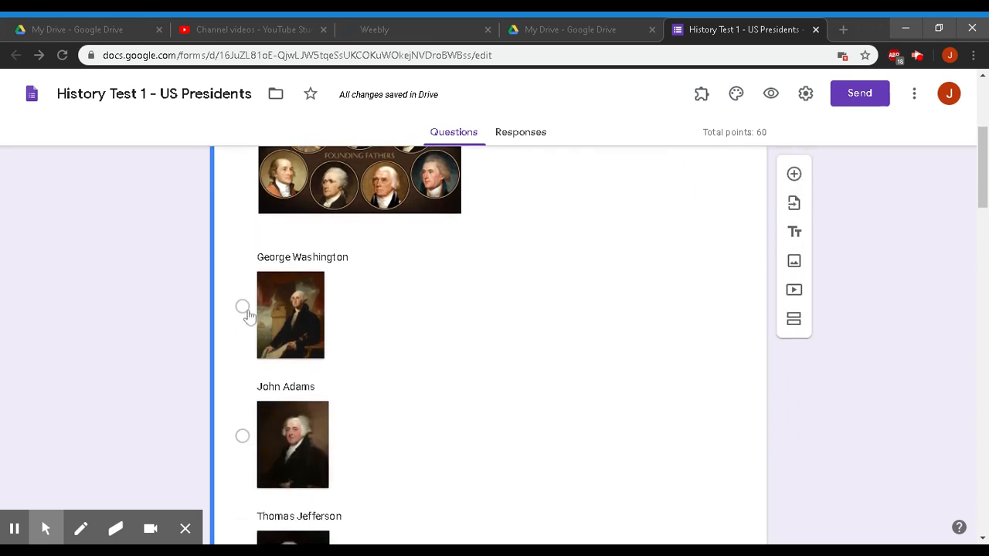
click(242, 306)
scroll(599, 306, up, 3)
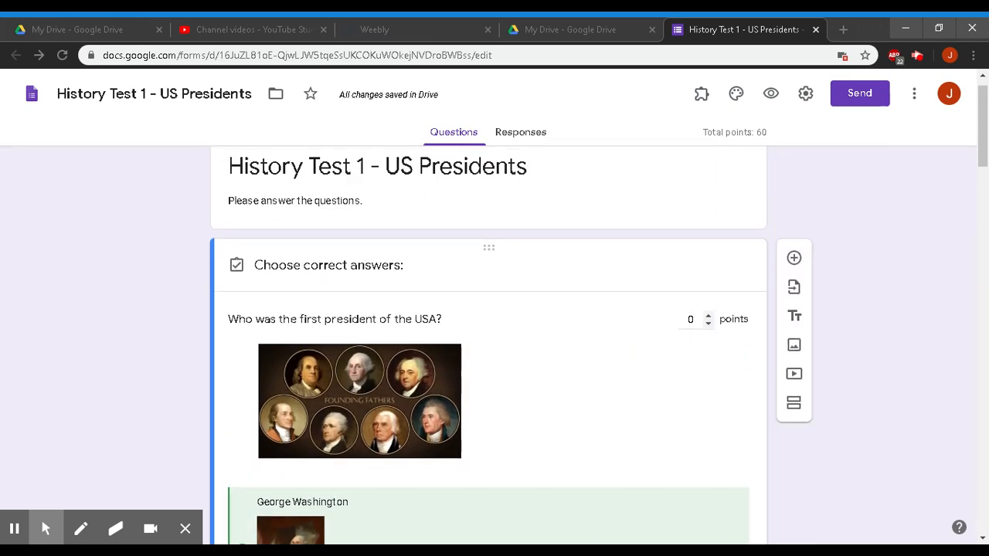
scroll(600, 341, down, 12)
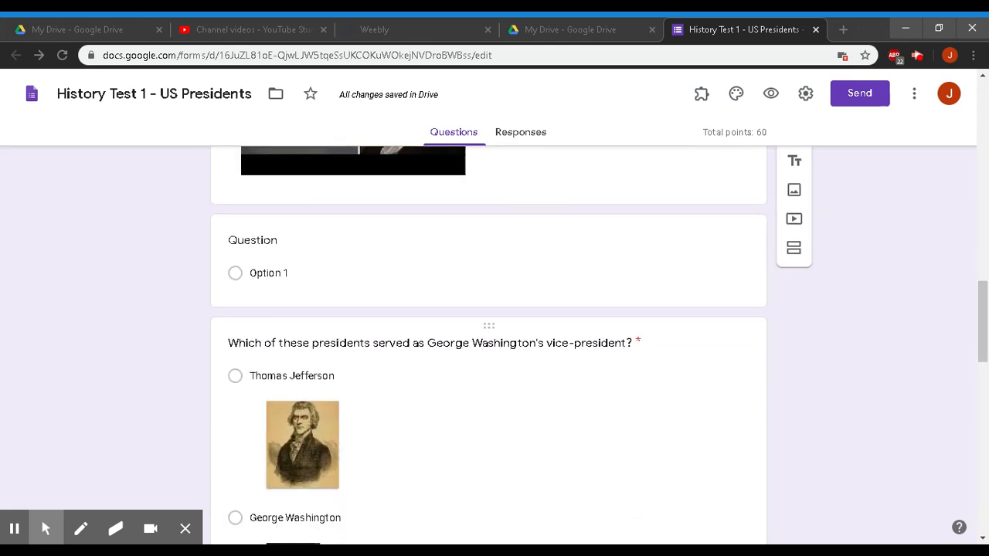
scroll(691, 322, down, 8)
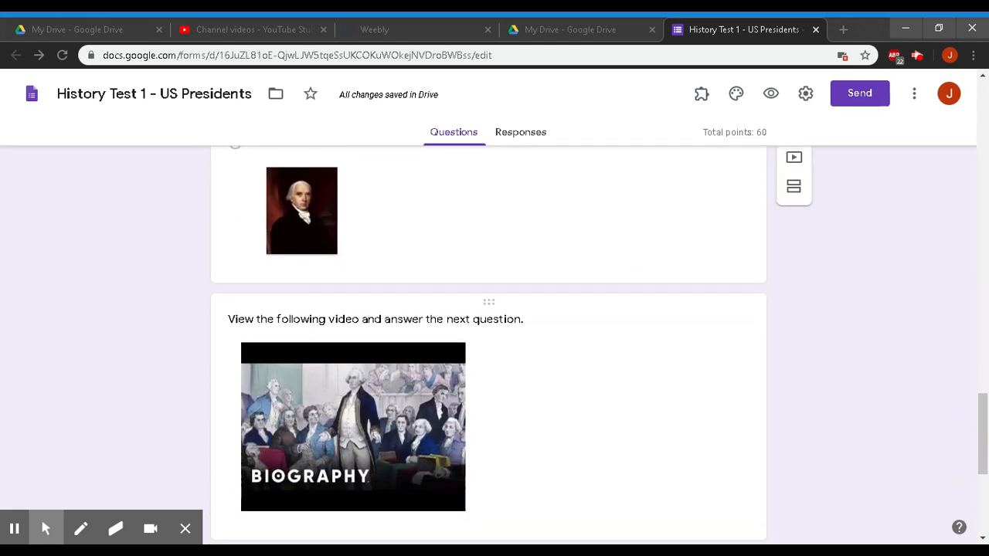
scroll(495, 352, up, 7)
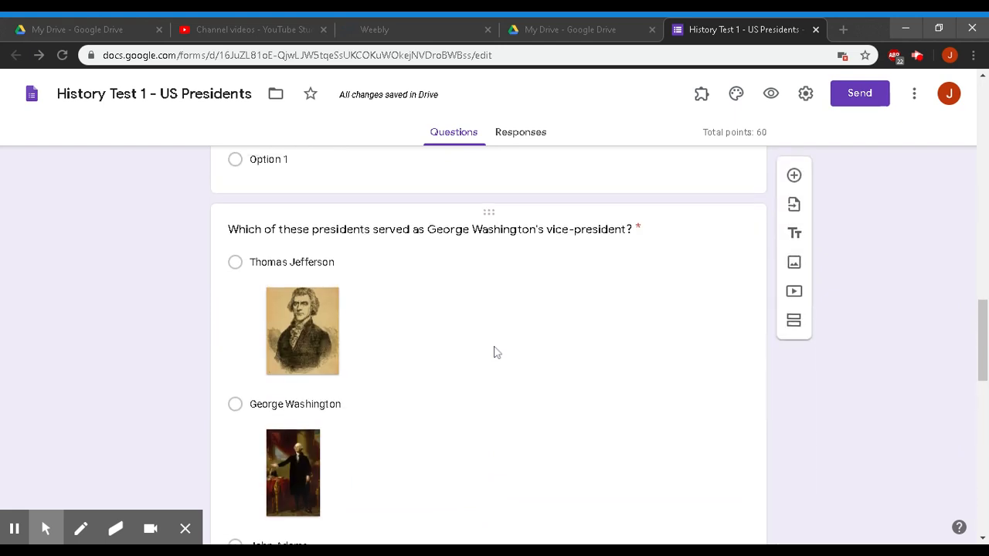
scroll(495, 352, down, 10)
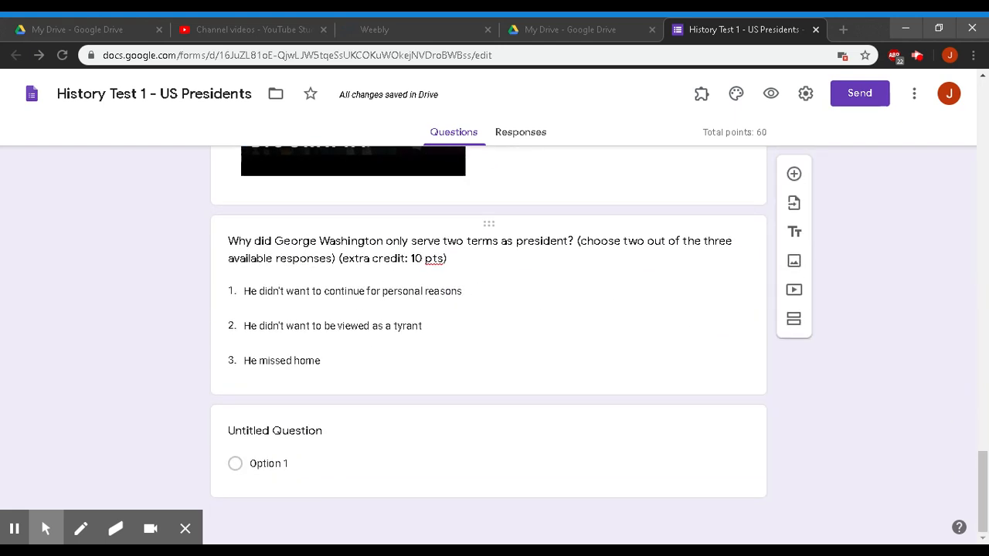
scroll(544, 294, up, 10)
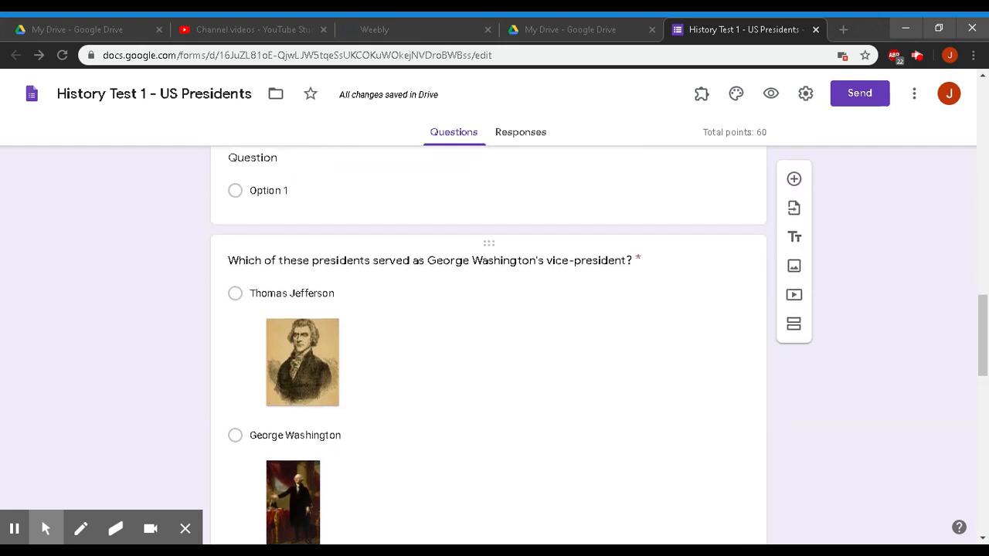
- Open the vice-president question's answer key
click(494, 255)
scroll(495, 348, up, 5)
scroll(495, 348, up, 2)
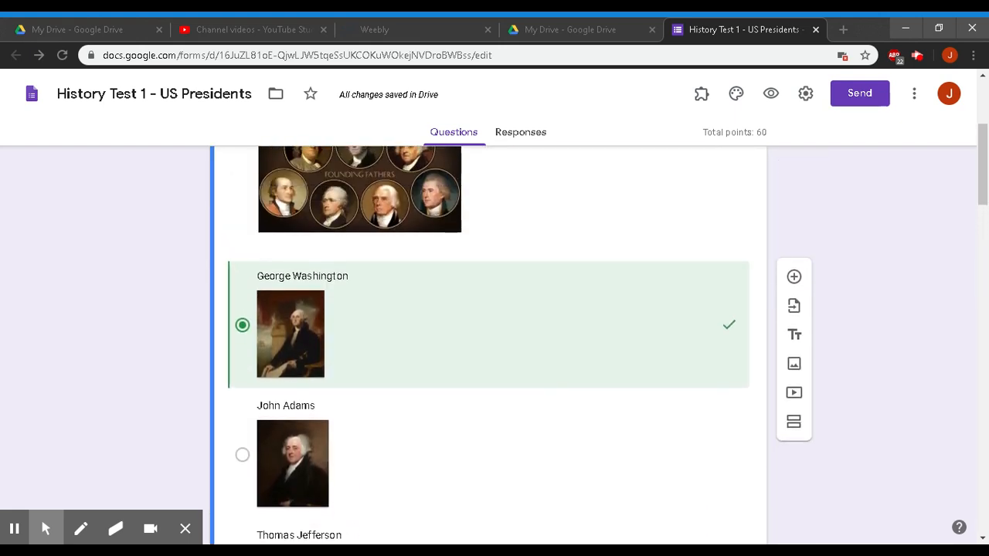
scroll(494, 348, up, 3)
scroll(494, 347, down, 1)
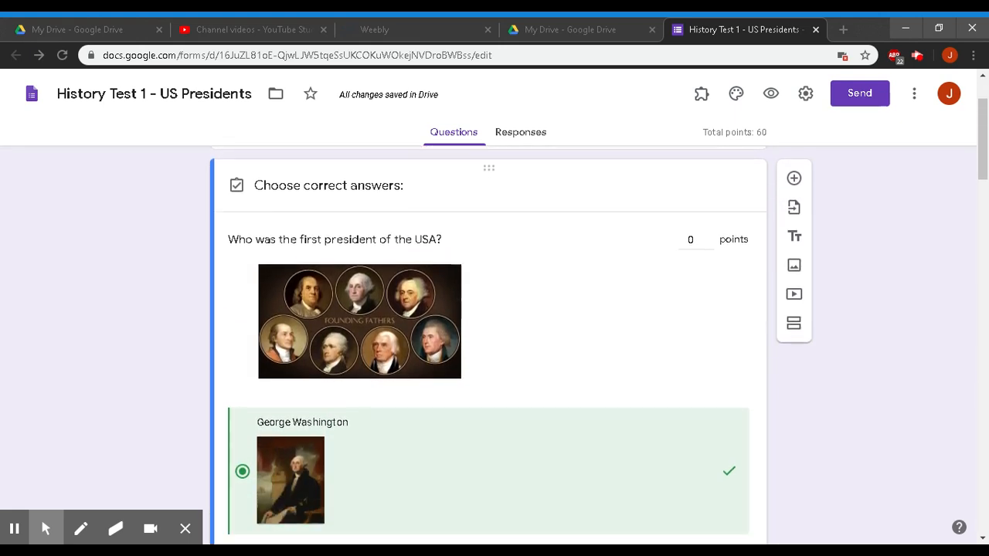
scroll(494, 348, up, 1)
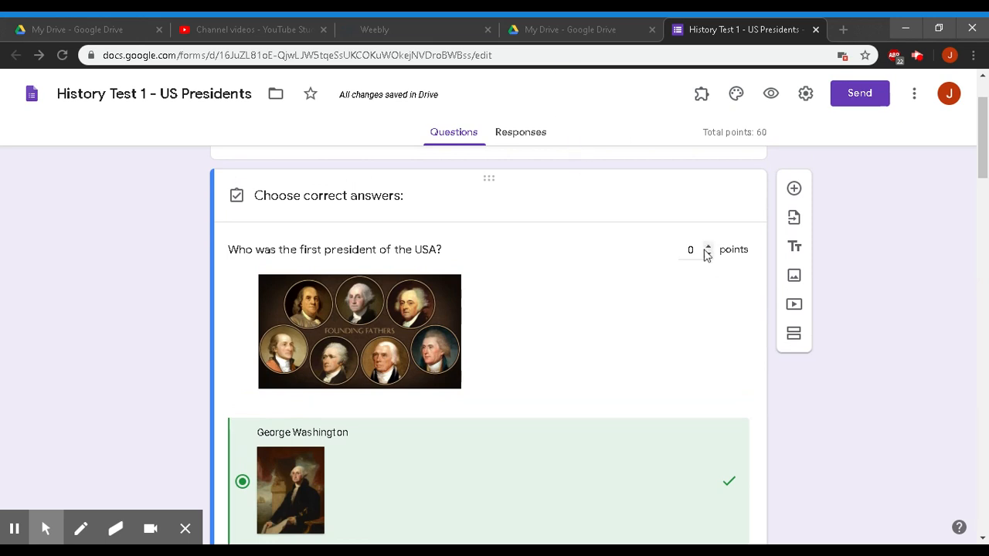
- Give the first-president question 50 points
click(697, 250)
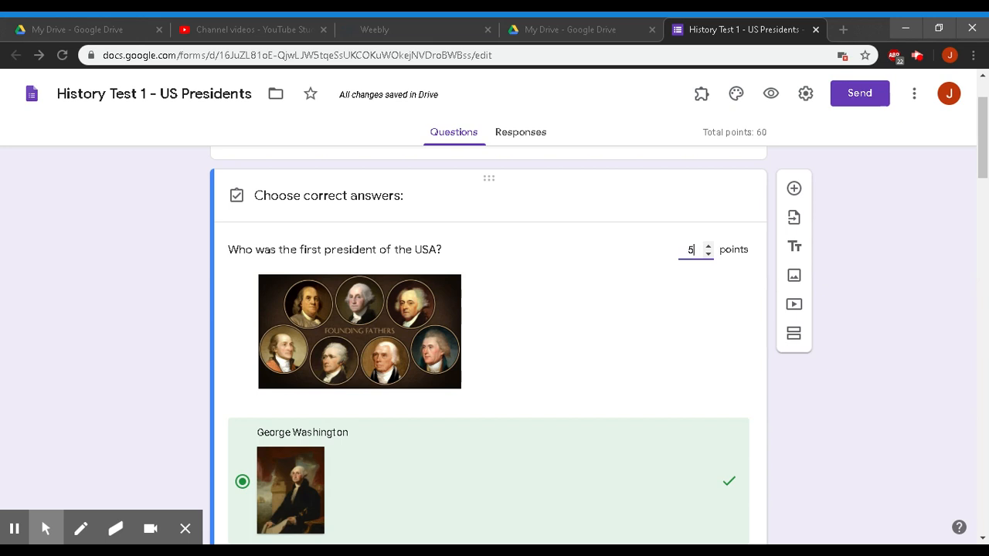
text(50)
click(893, 391)
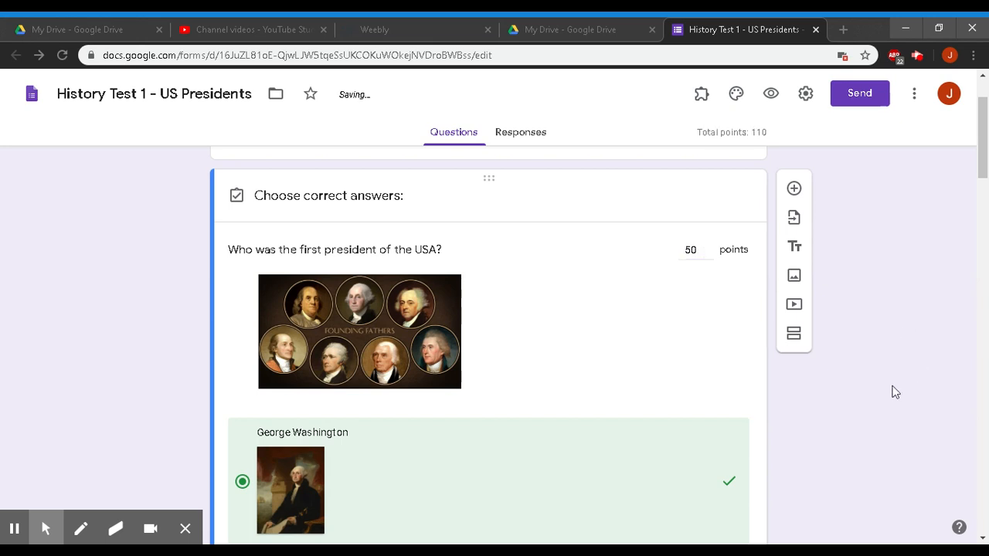
- Open the vice-president question and highlight the 110-point quiz total
scroll(893, 387, down, 3)
scroll(894, 385, down, 15)
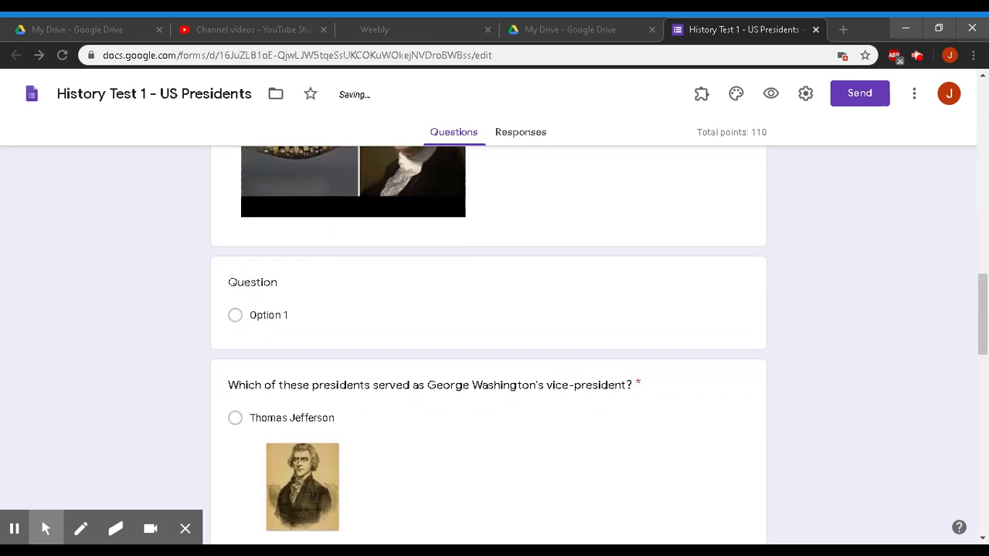
click(530, 260)
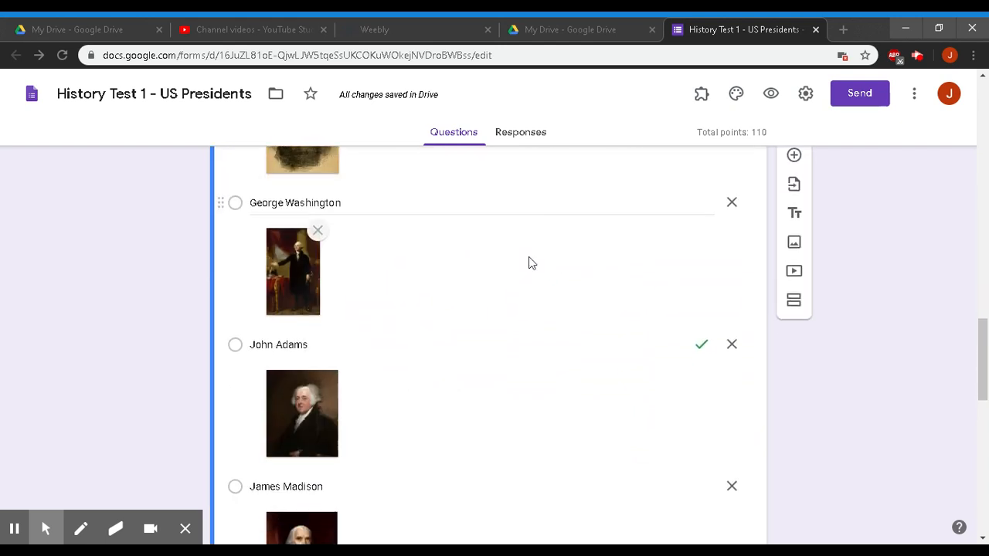
scroll(529, 263, down, 5)
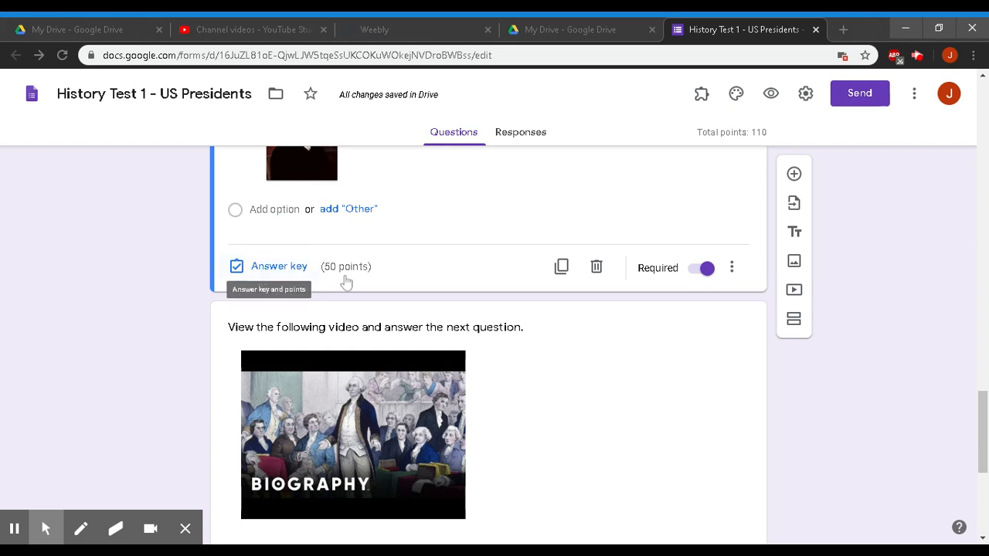
drag(769, 139, 696, 135)
- Open the 'Why did George Washington only serve two terms' dropdown question for editing
click(892, 338)
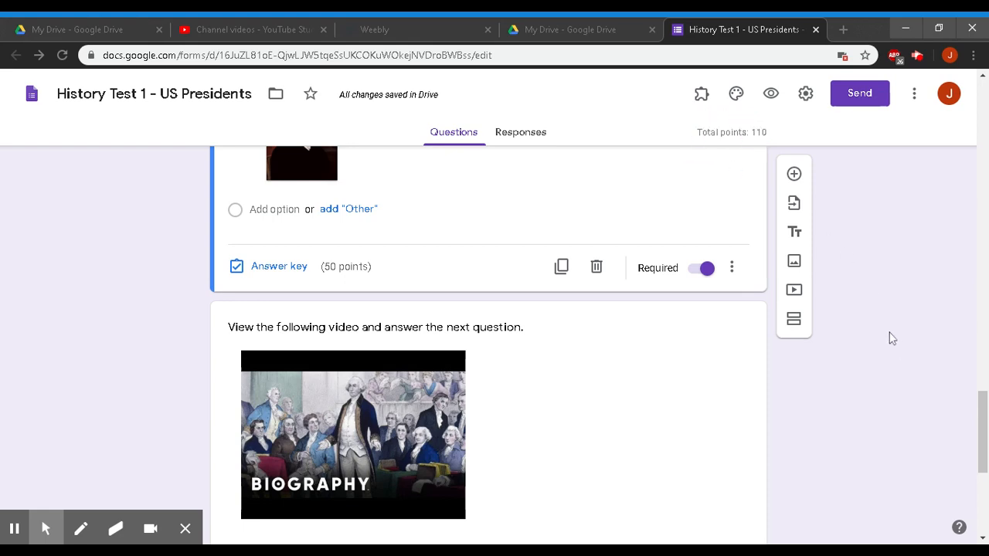
scroll(893, 338, down, 4)
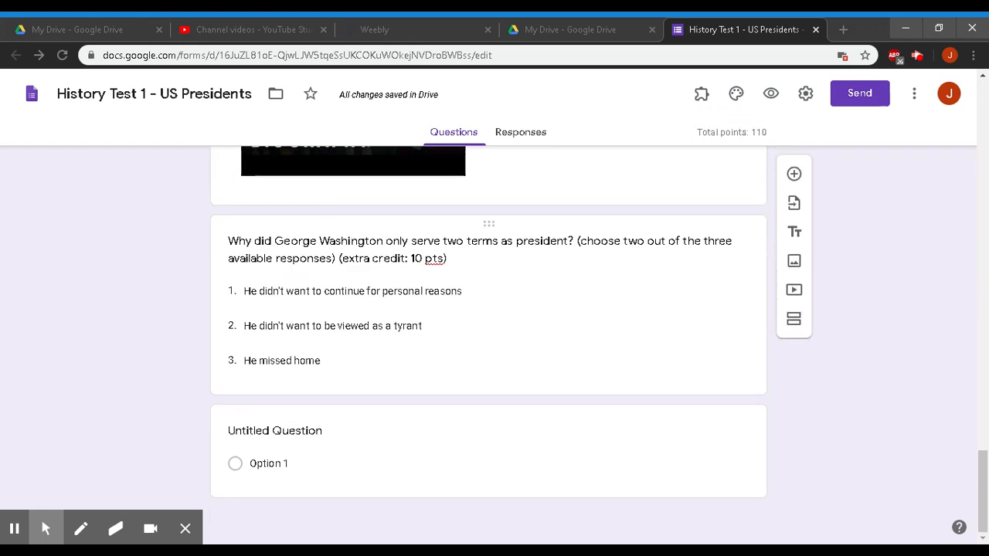
click(441, 258)
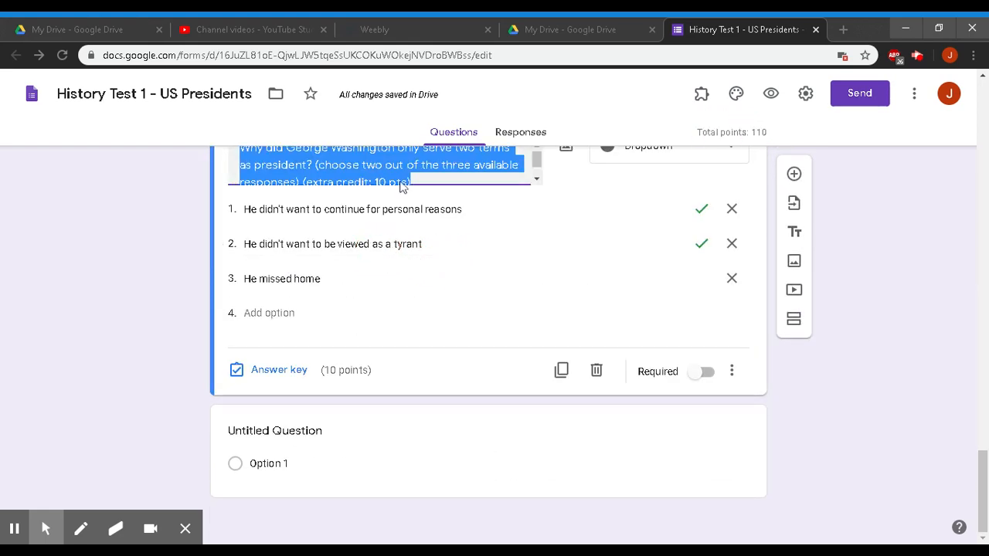
click(350, 379)
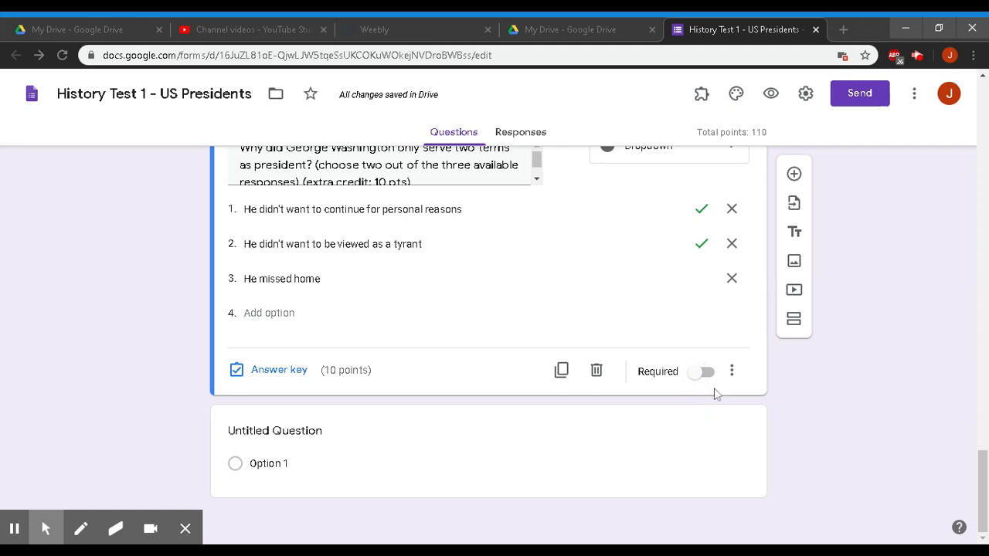
scroll(668, 355, up, 1)
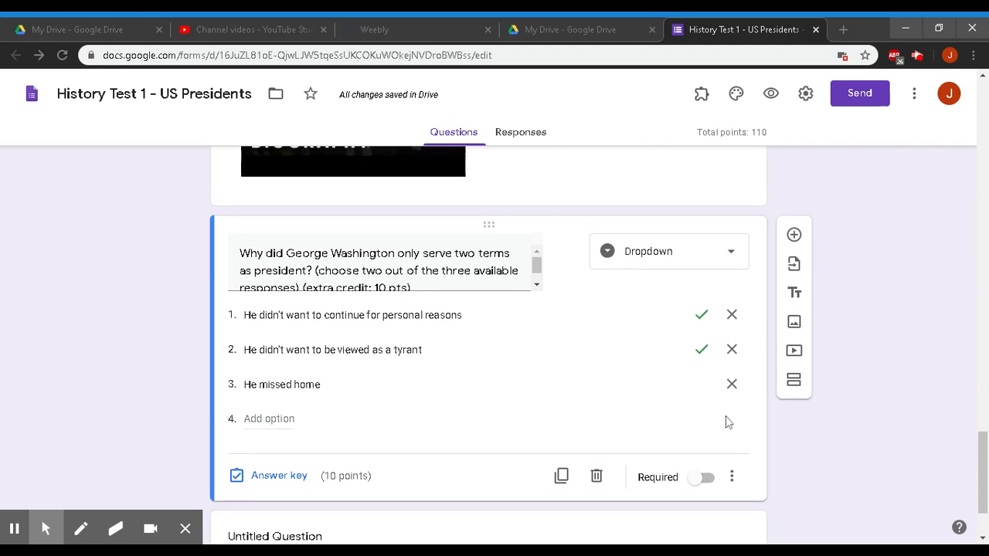
- Switch the two-terms question to Checkboxes, keeping two correct answers worth 10 points
click(695, 265)
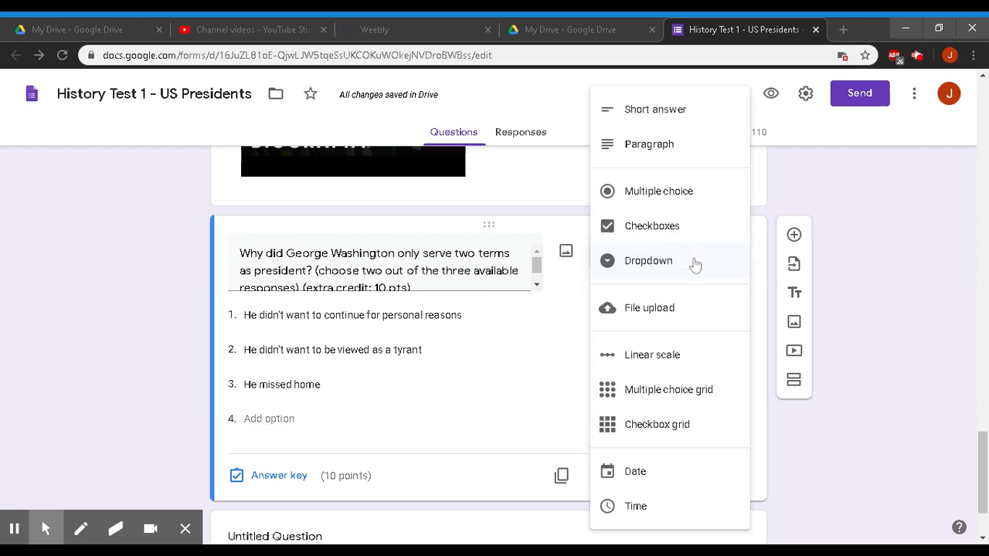
click(654, 225)
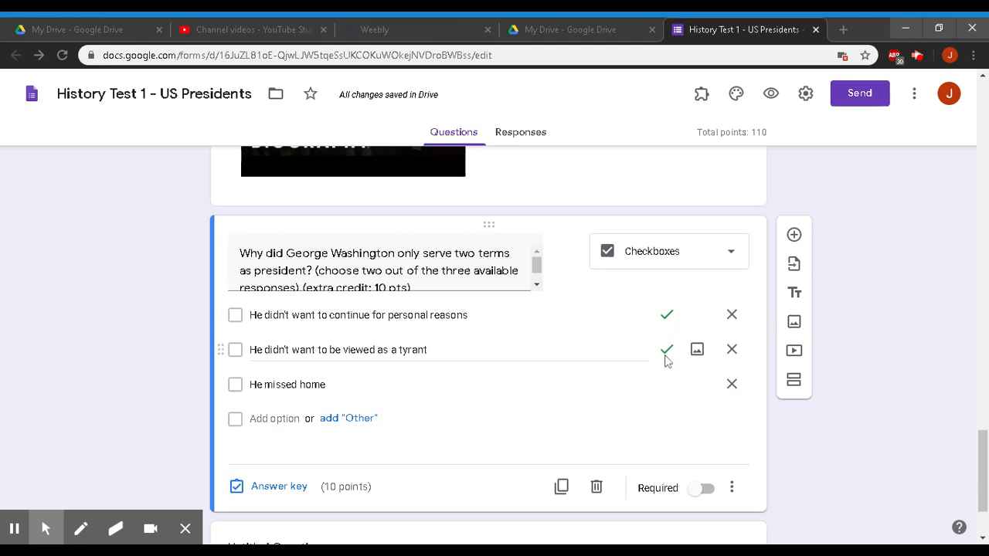
click(284, 497)
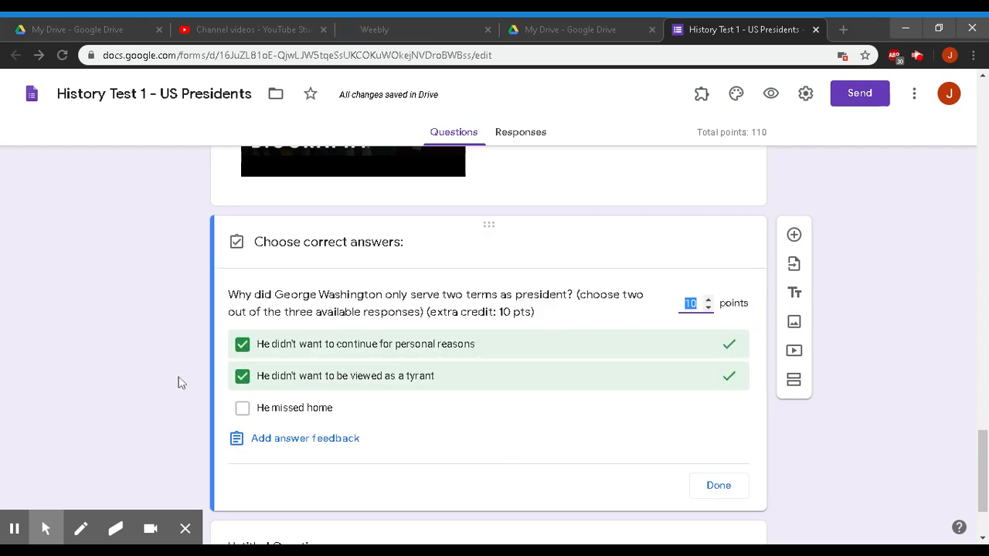
click(729, 485)
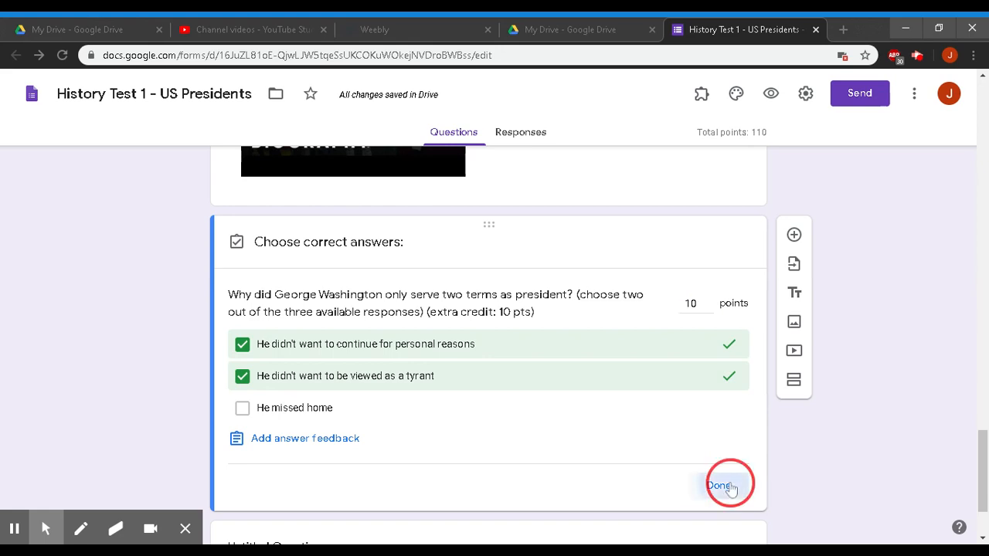
scroll(878, 447, up, 15)
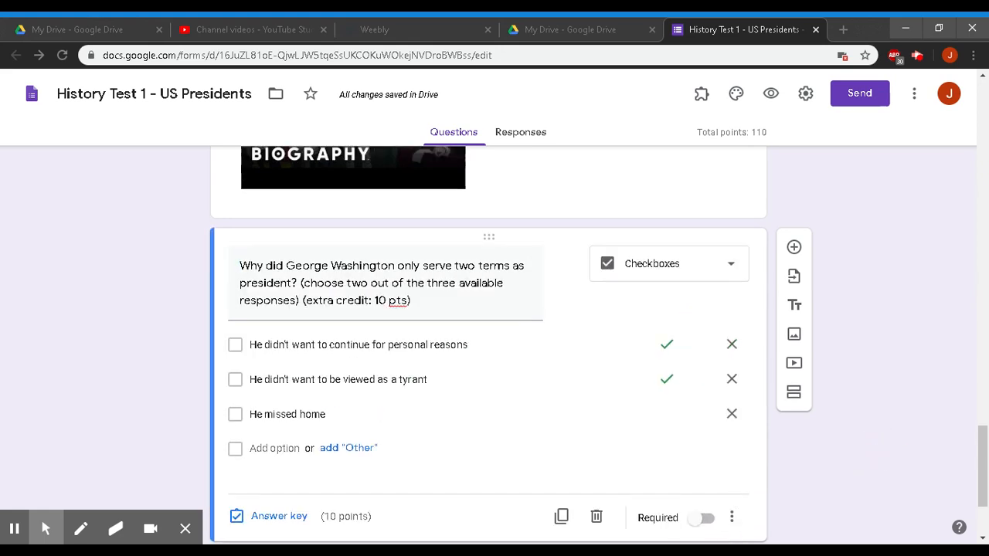
- Set the form header to the built-in open-book picture
scroll(878, 445, up, 3)
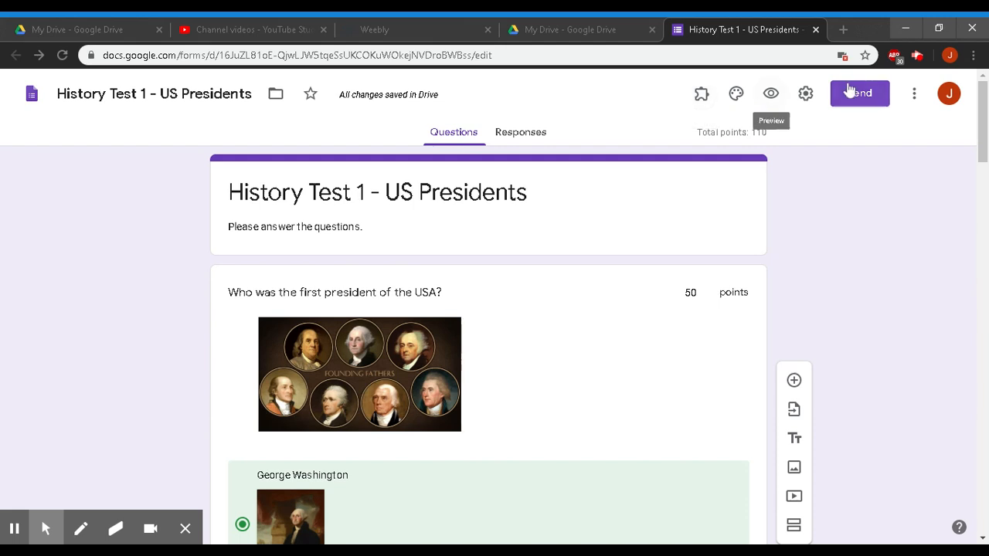
click(737, 97)
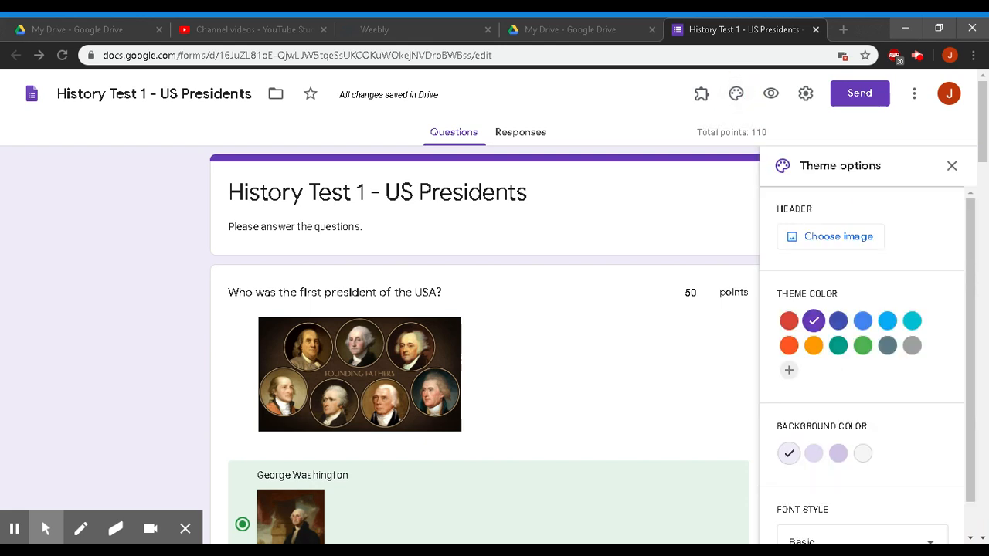
click(857, 246)
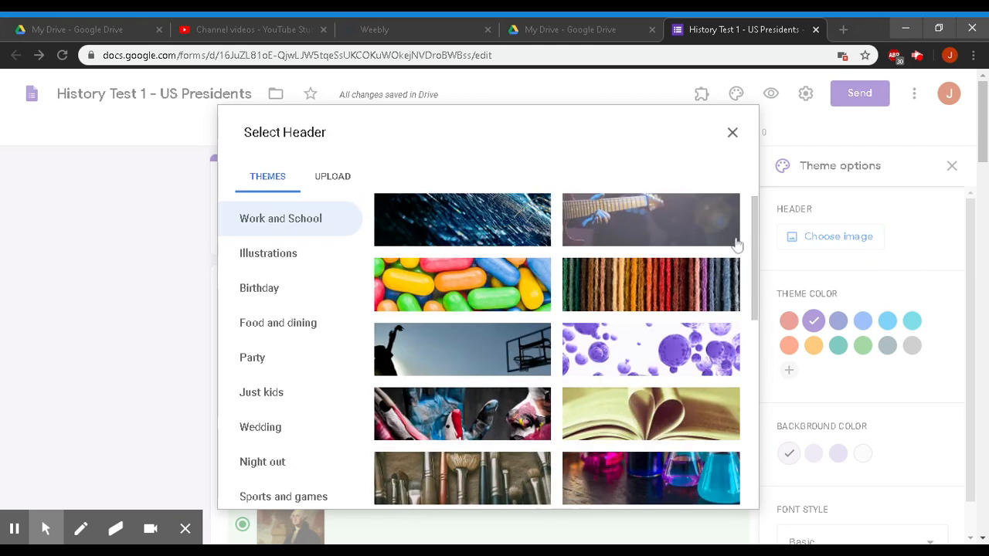
click(323, 177)
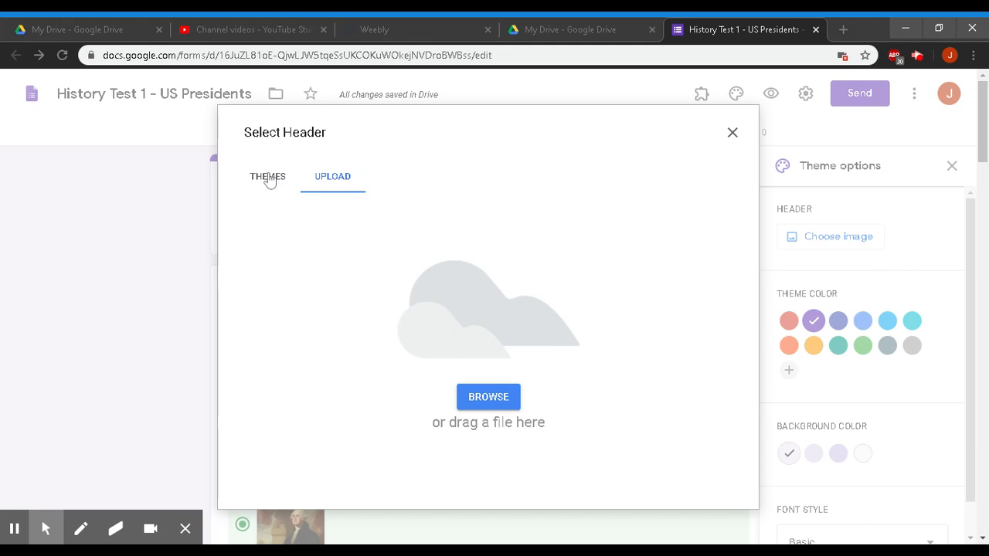
click(267, 177)
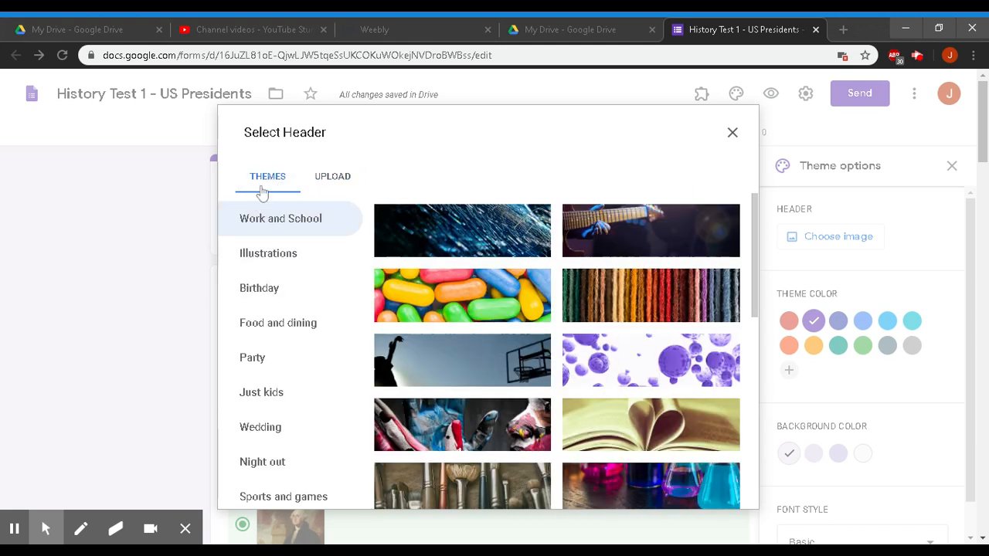
click(597, 427)
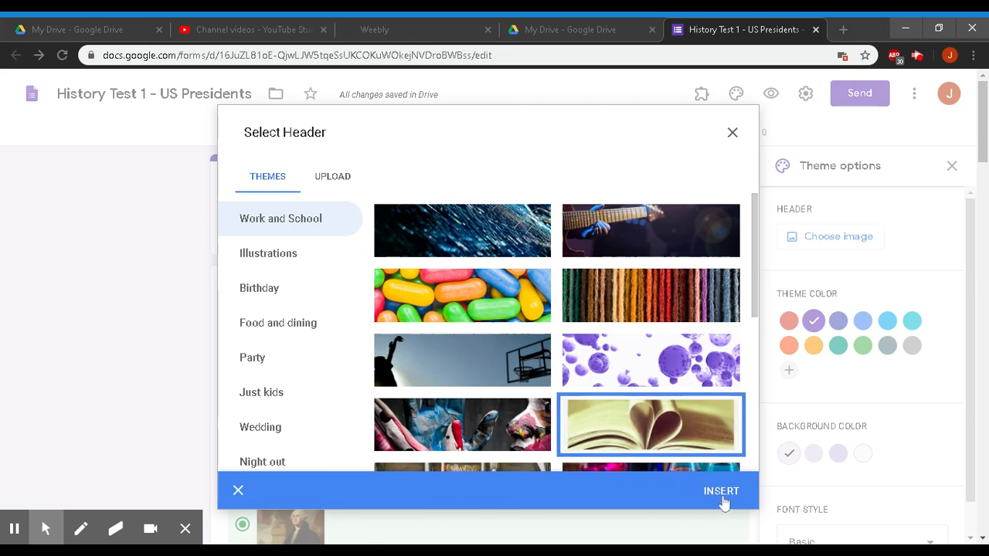
click(721, 494)
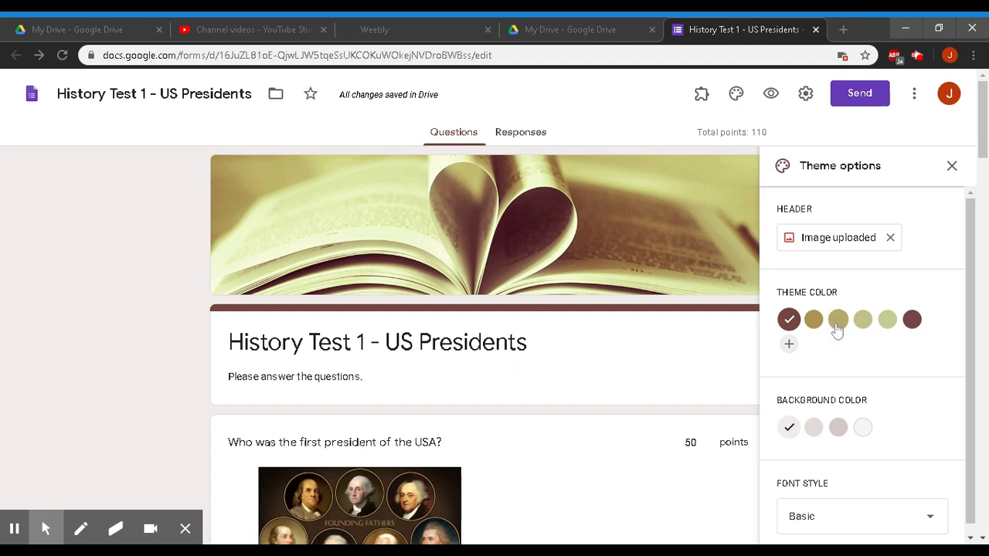
- Give the theme a darker custom pink background and the Decorative font style
click(814, 319)
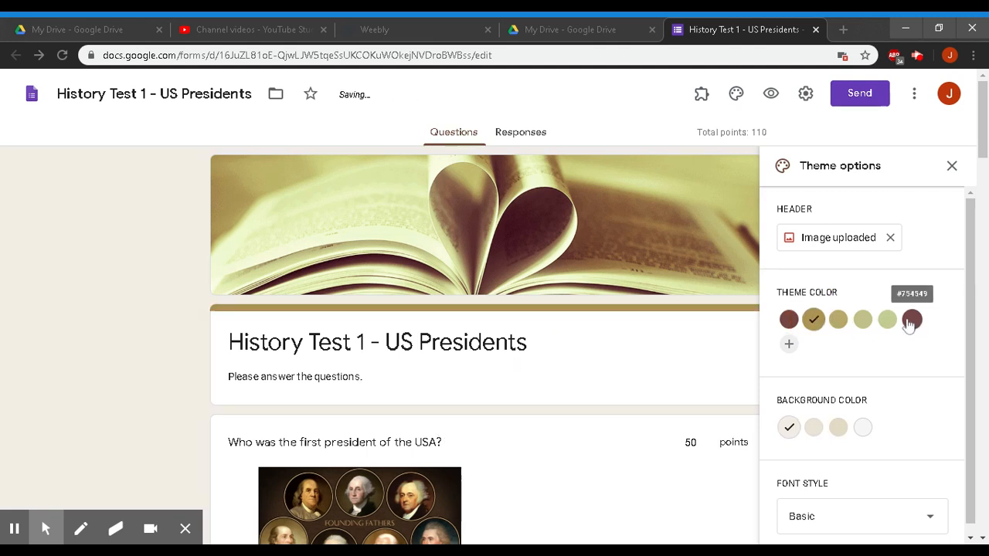
click(911, 320)
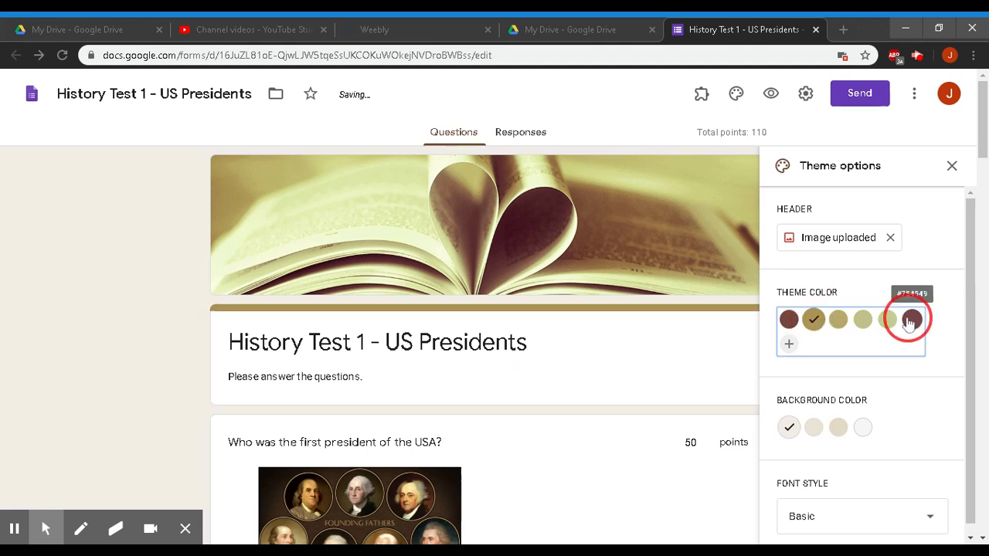
click(789, 345)
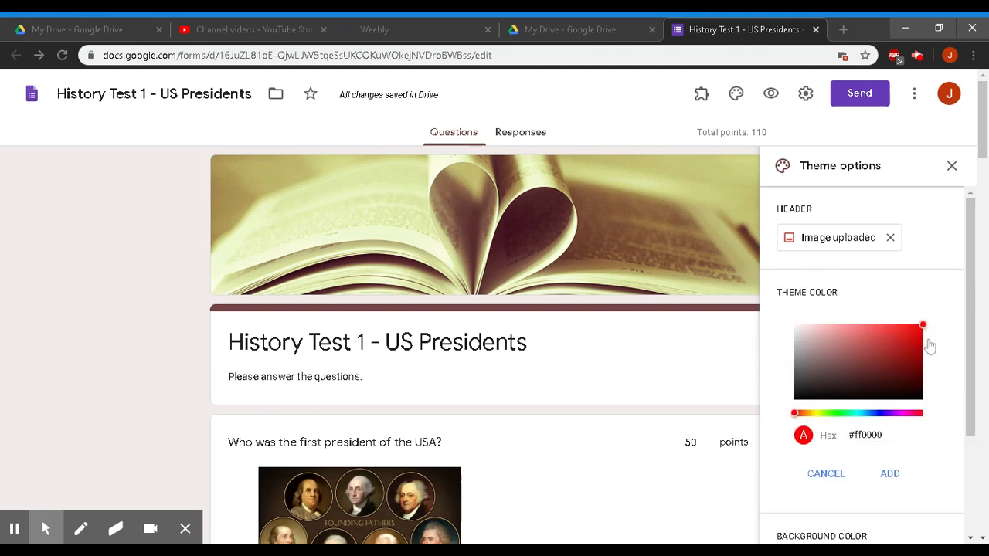
drag(972, 339, 956, 495)
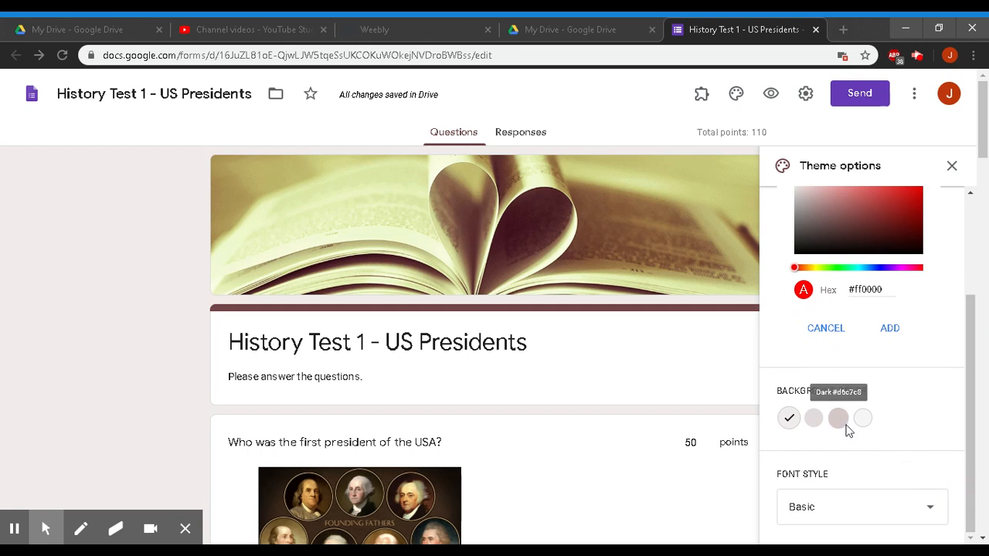
click(840, 418)
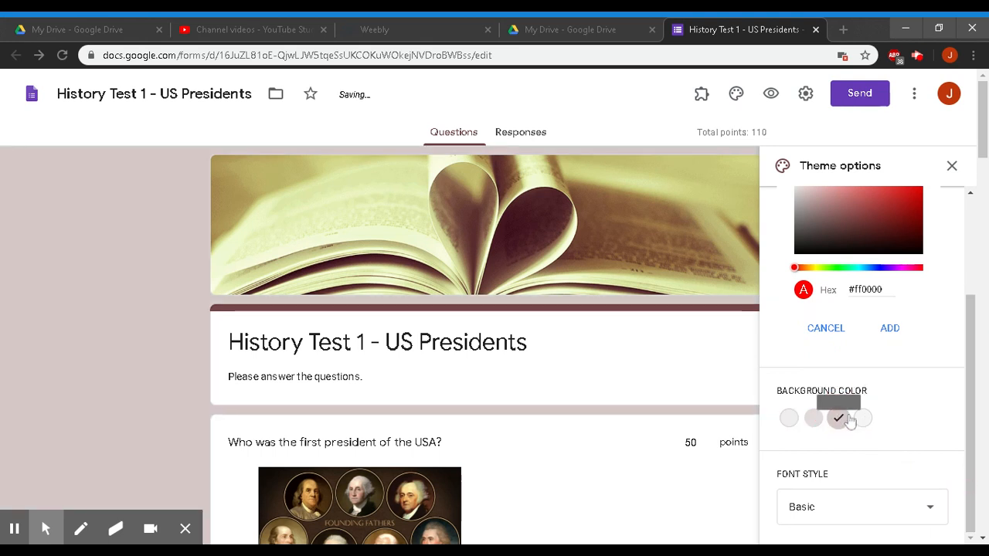
click(894, 513)
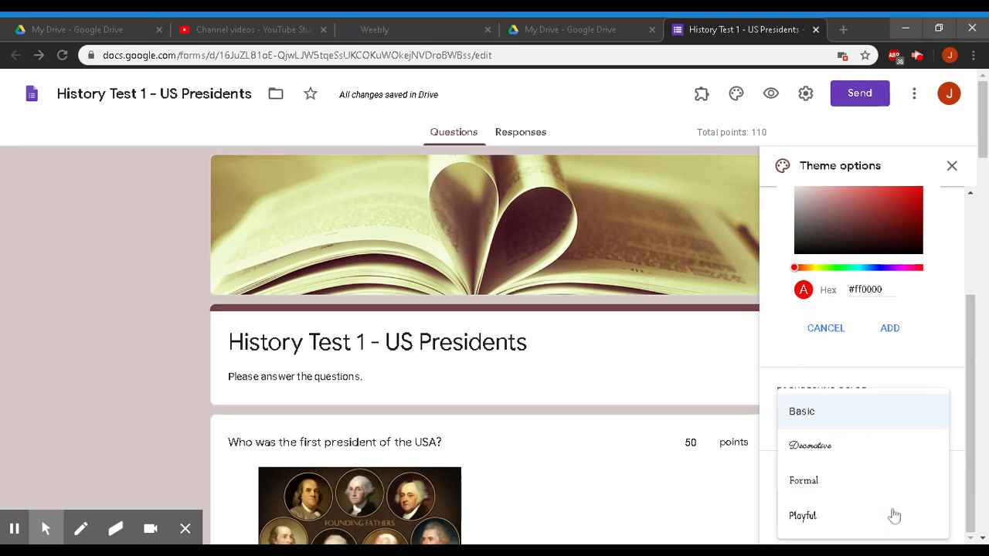
click(813, 448)
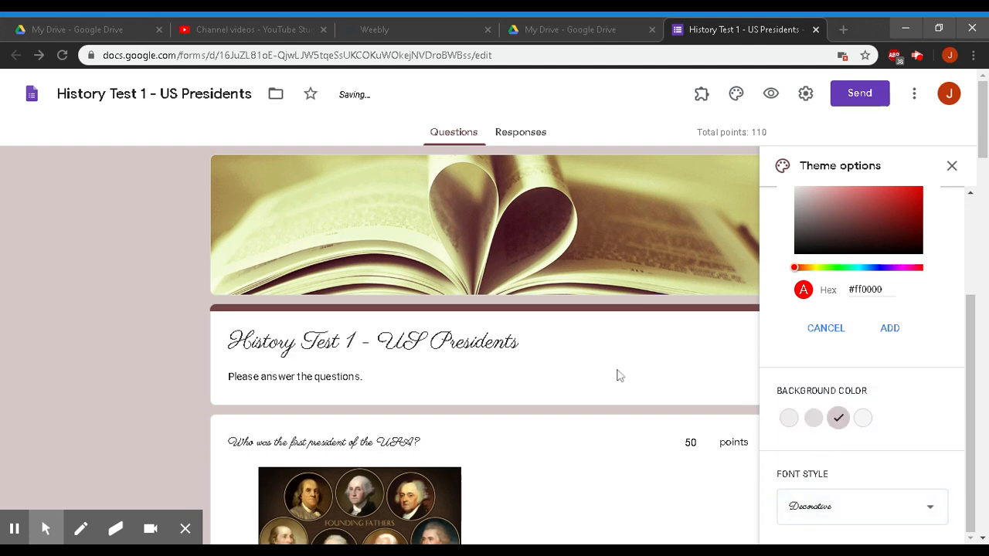
click(144, 327)
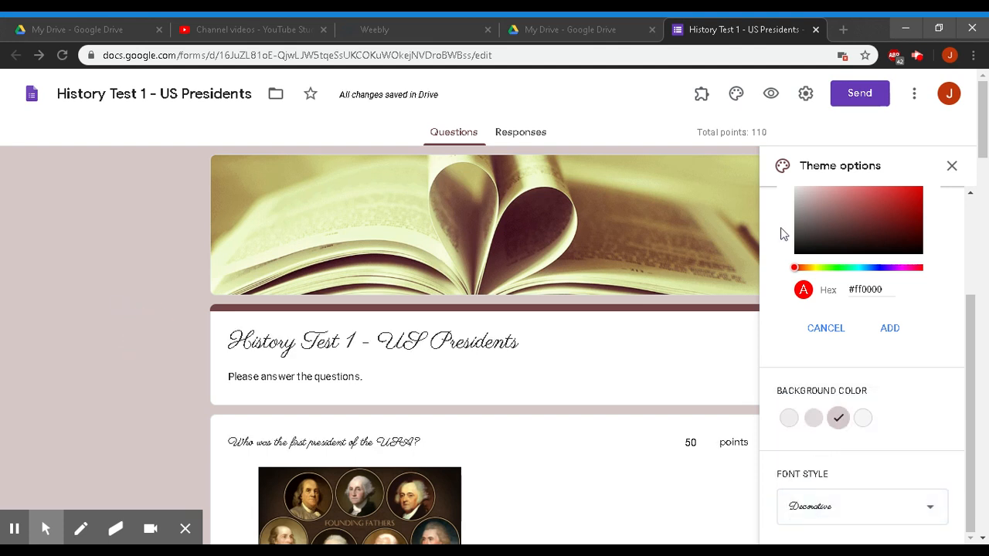
click(772, 94)
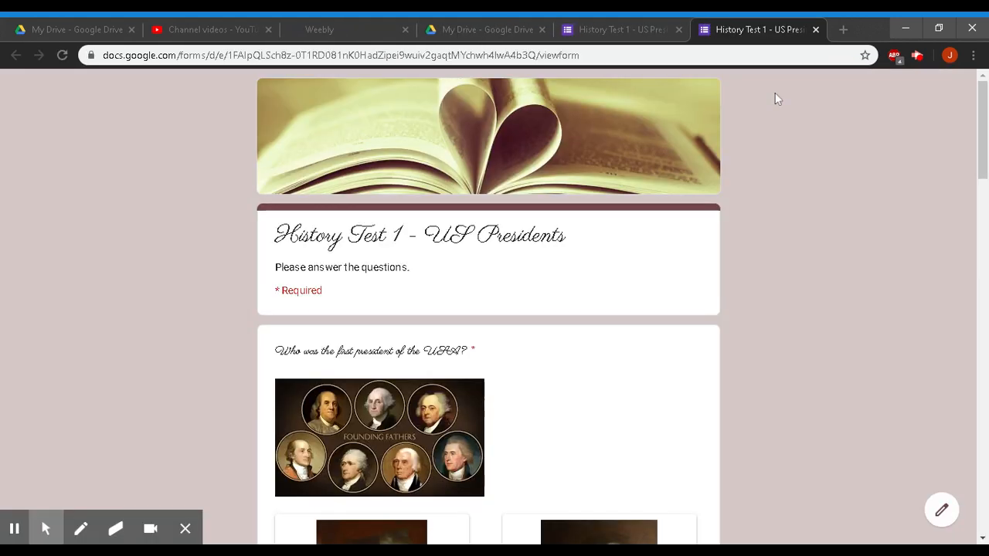
scroll(764, 224, down, 5)
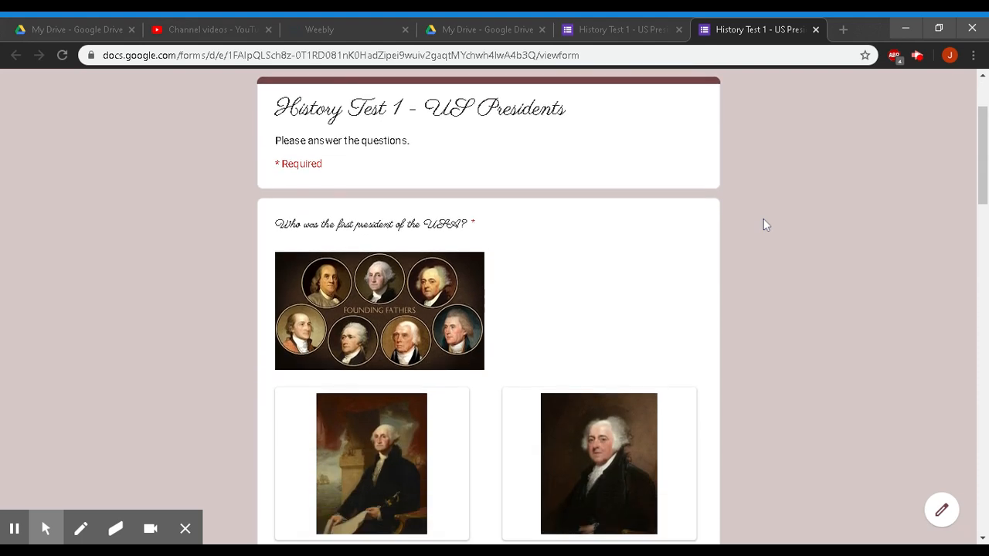
scroll(690, 376, down, 5)
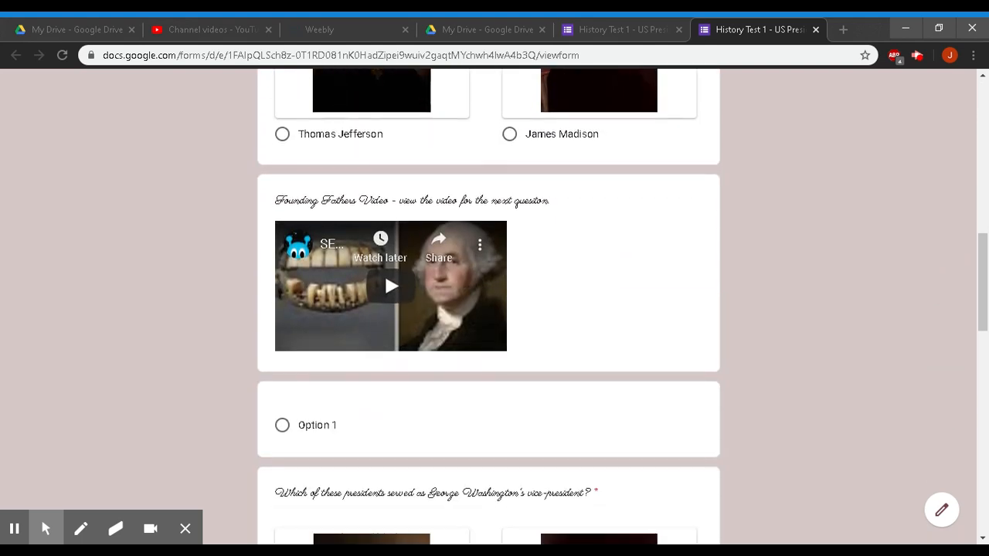
scroll(686, 377, down, 3)
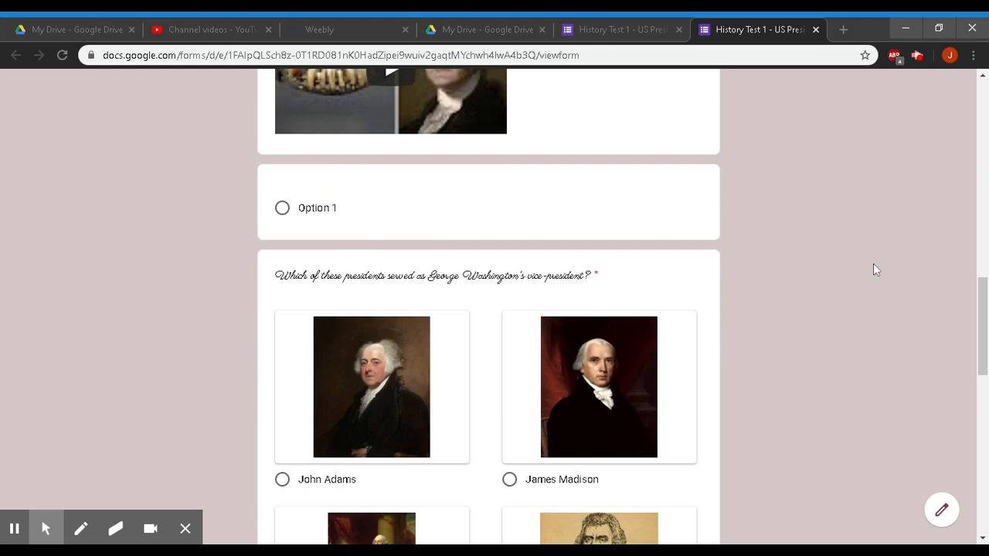
scroll(871, 265, down, 8)
scroll(872, 263, down, 2)
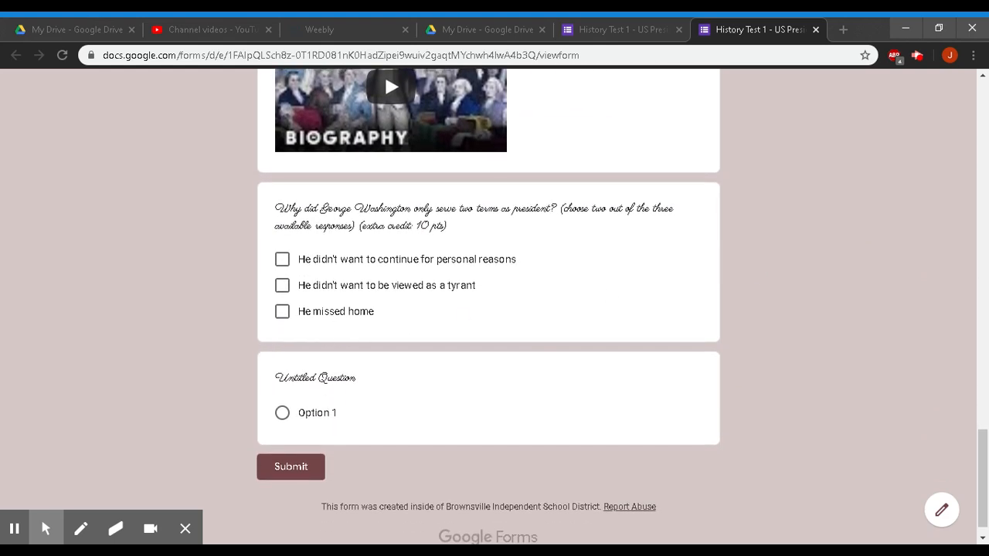
scroll(499, 342, up, 20)
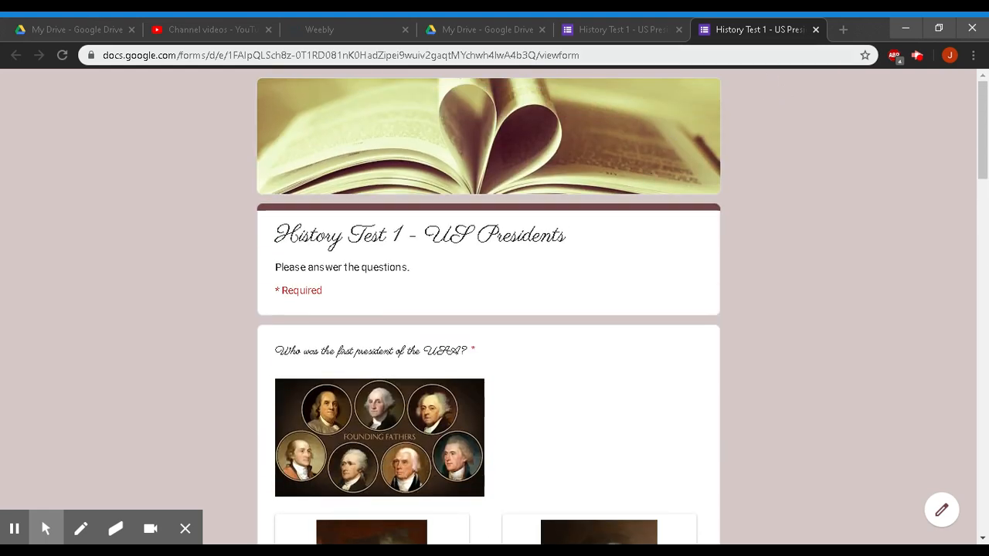
click(630, 23)
click(731, 27)
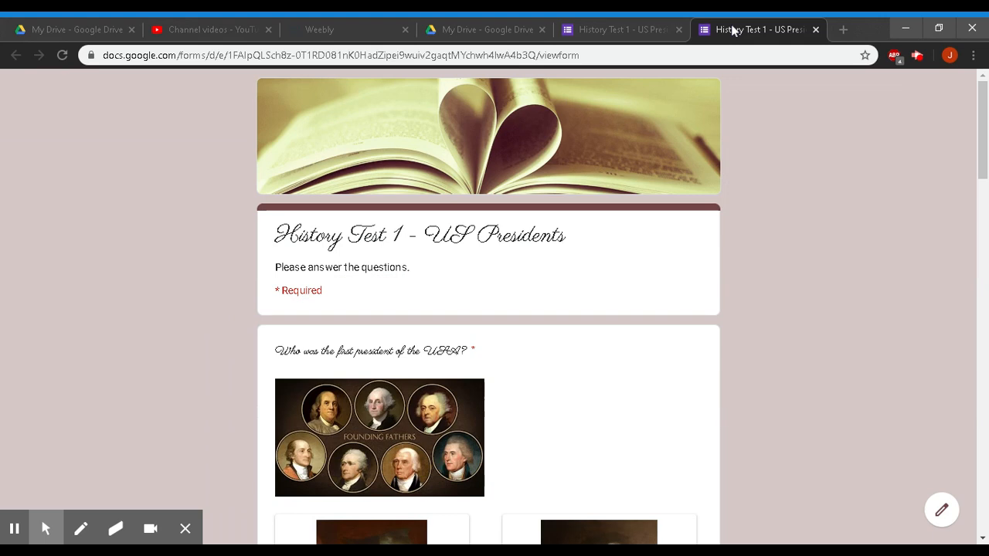
click(815, 31)
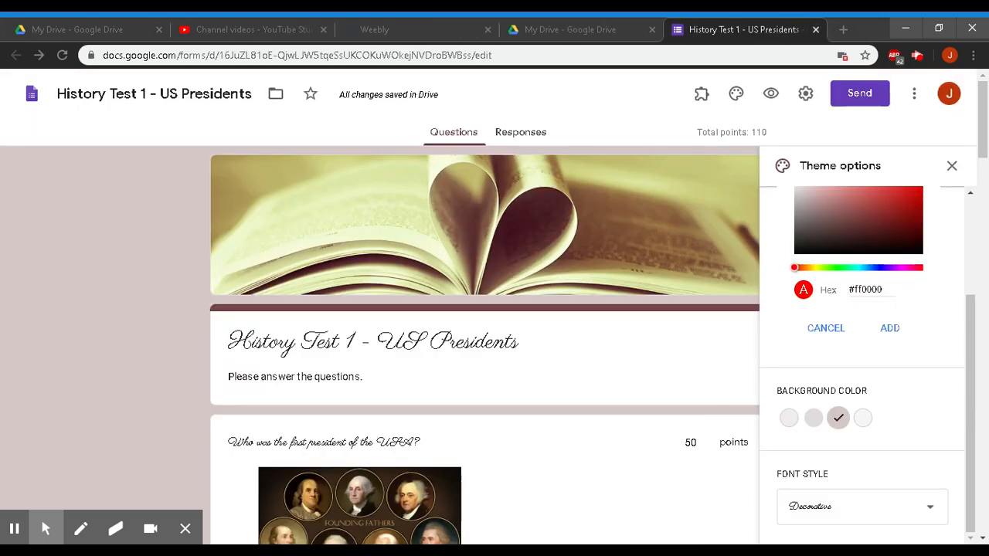
- Delete the leftover blank question and the Untitled Question, then preview the quiz again
scroll(484, 348, down, 15)
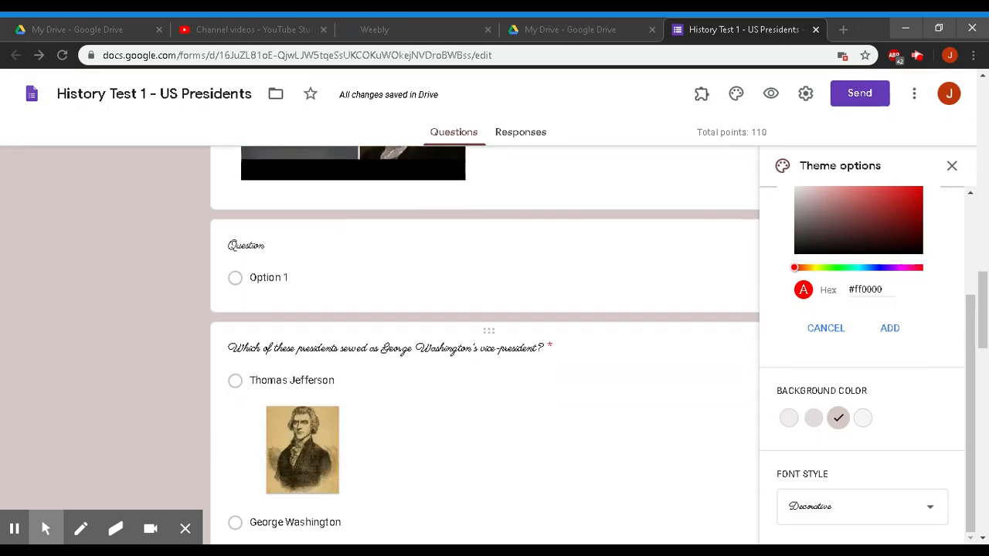
click(408, 242)
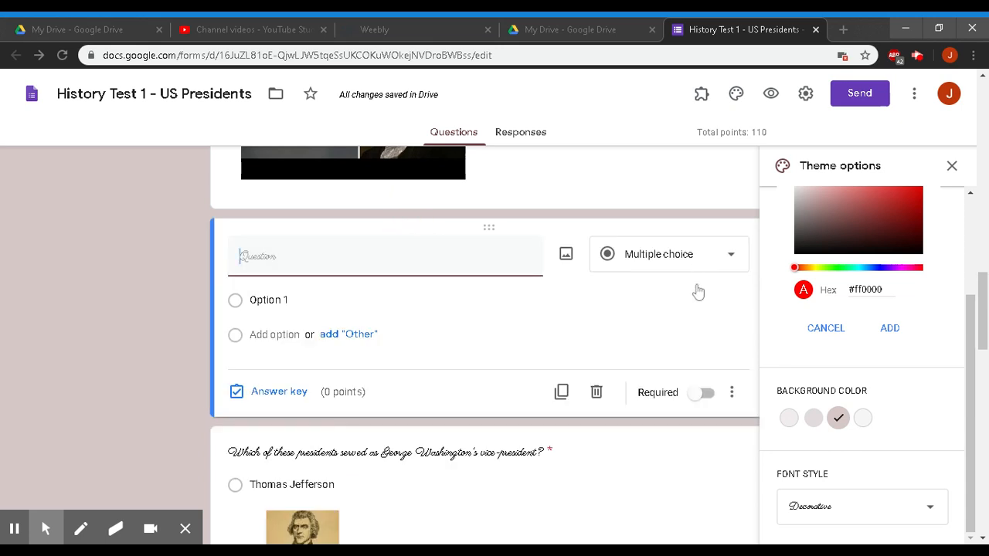
click(596, 392)
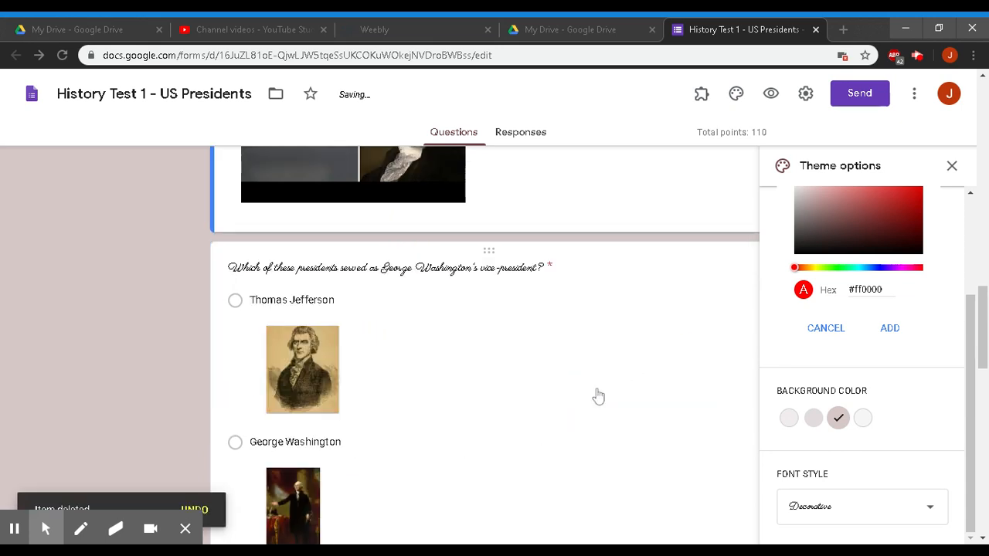
scroll(598, 396, down, 8)
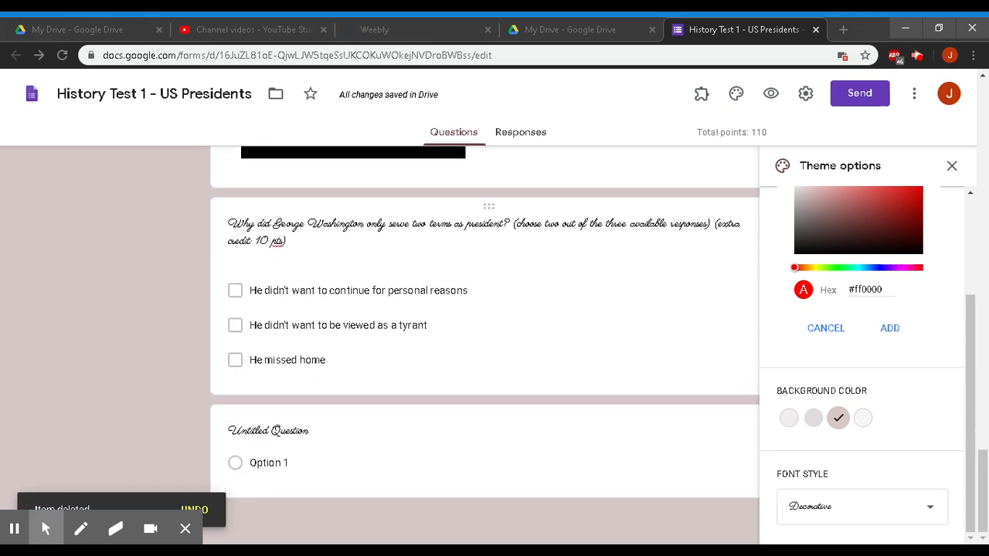
click(381, 430)
scroll(591, 462, down, 2)
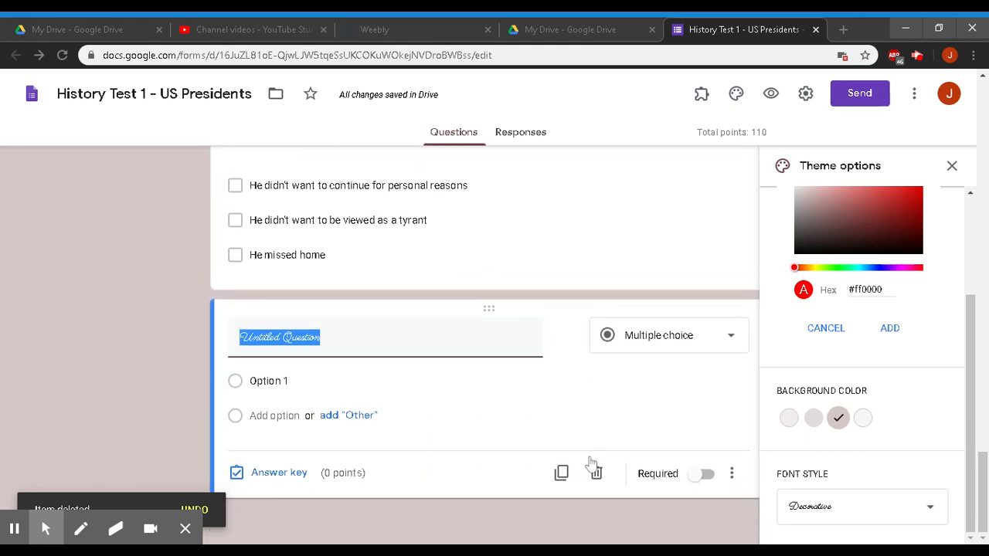
click(596, 473)
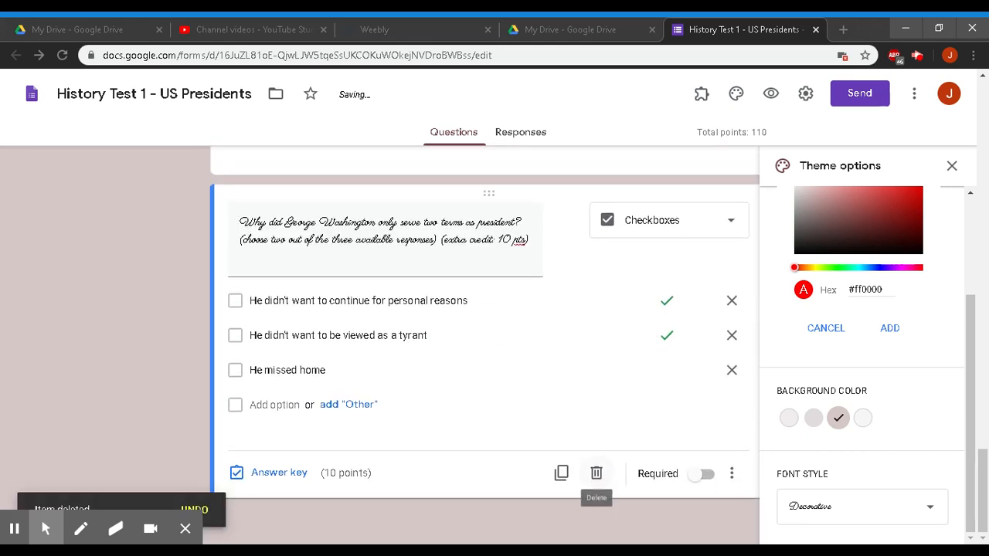
click(770, 94)
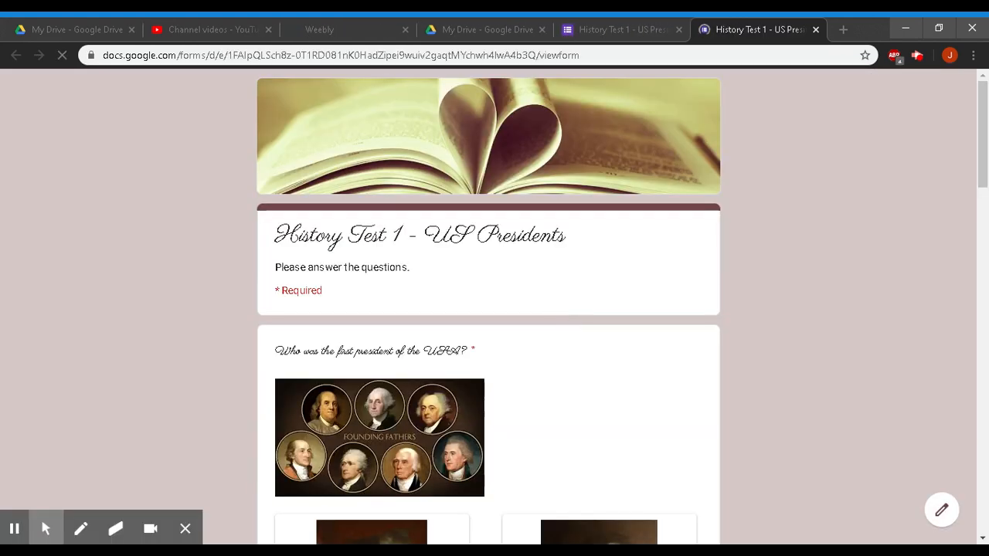
- Scroll through the quiz preview down to the Submit button and back up
scroll(384, 190, down, 10)
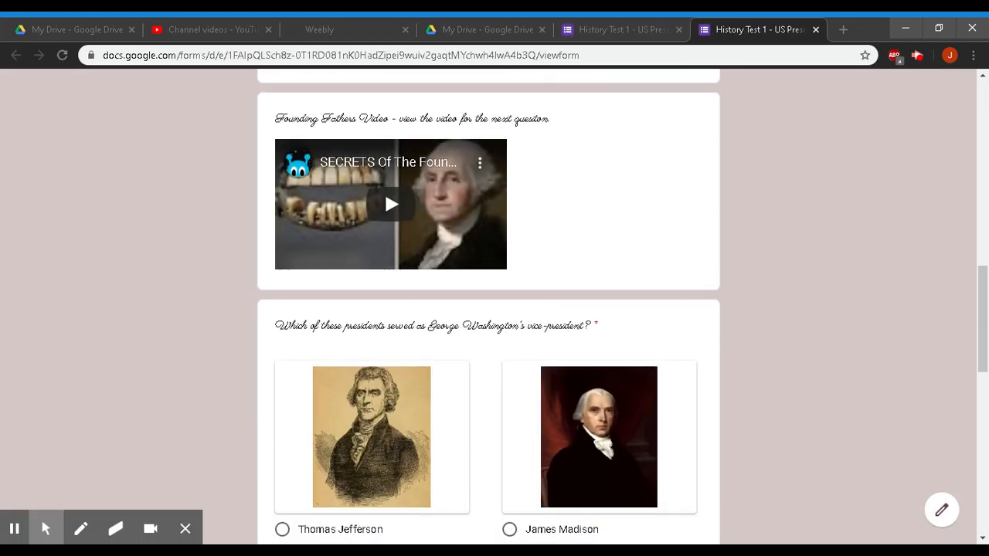
scroll(383, 190, down, 9)
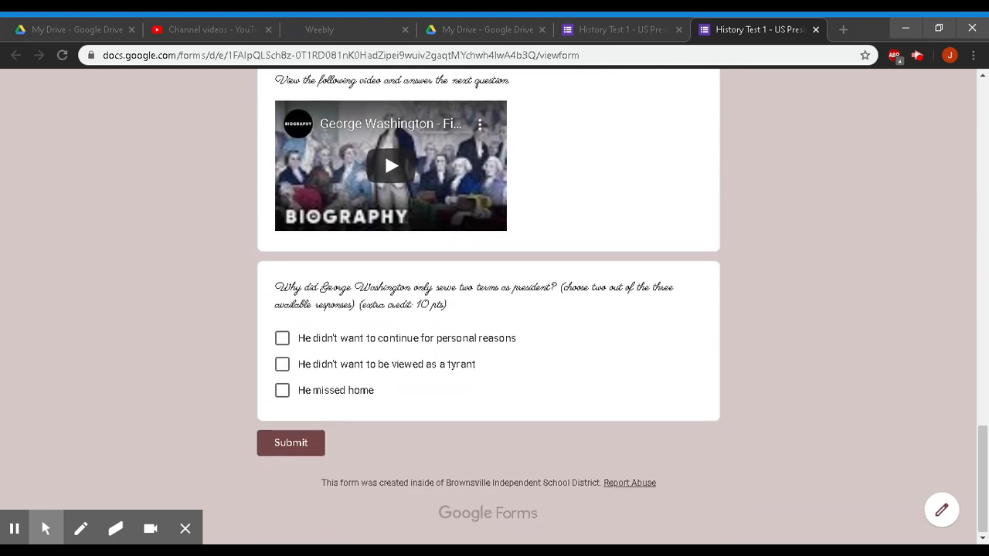
scroll(384, 152, up, 20)
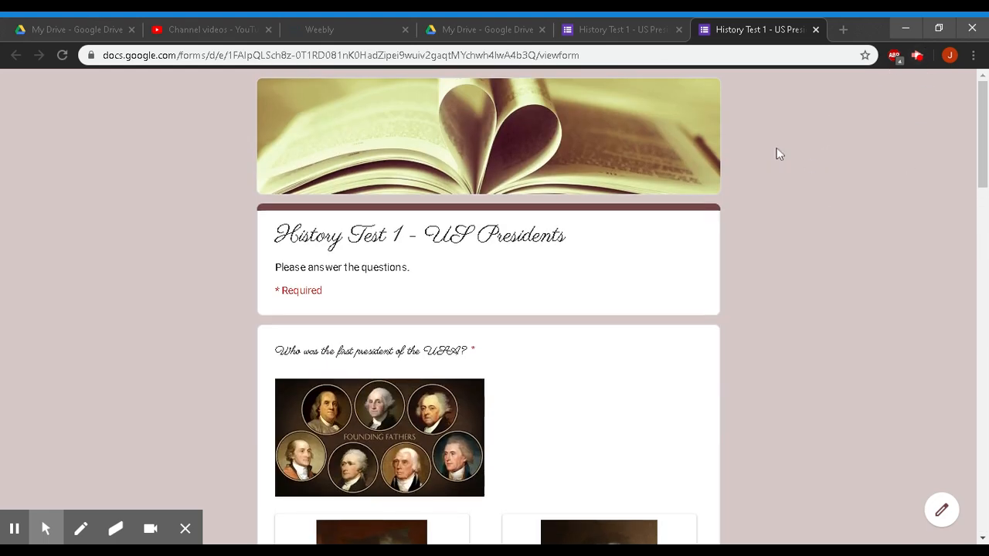
- Close the preview tab and Theme options panel, and open the form's Settings
click(815, 31)
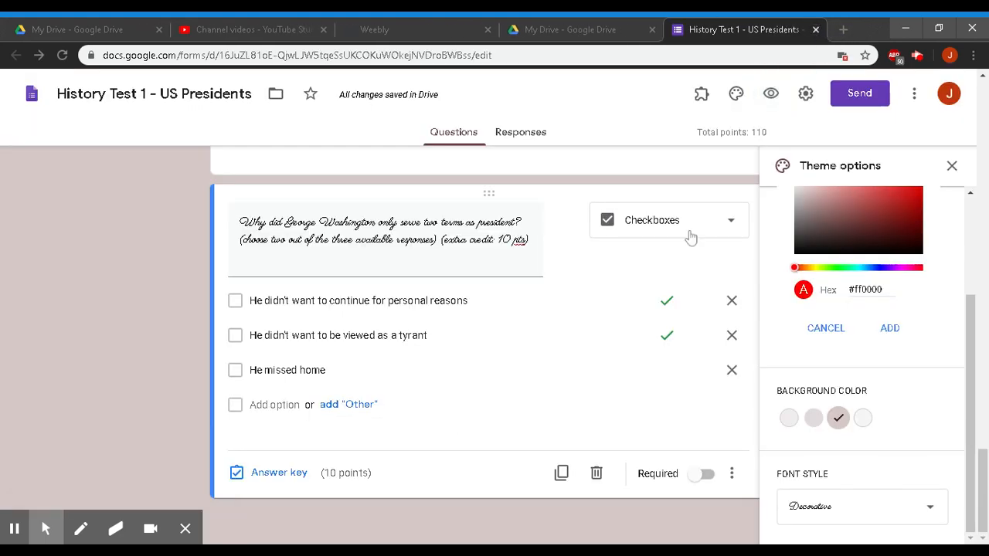
click(952, 167)
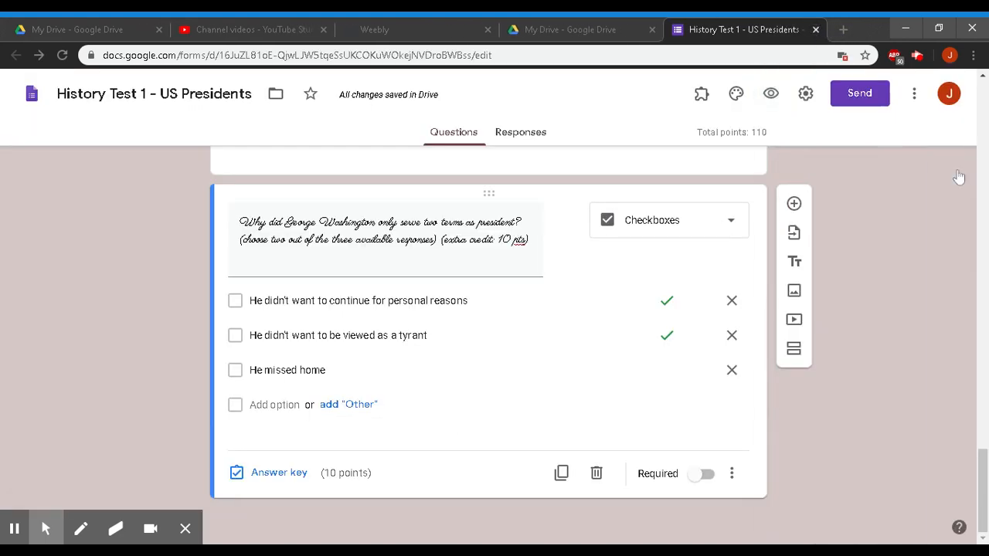
click(806, 95)
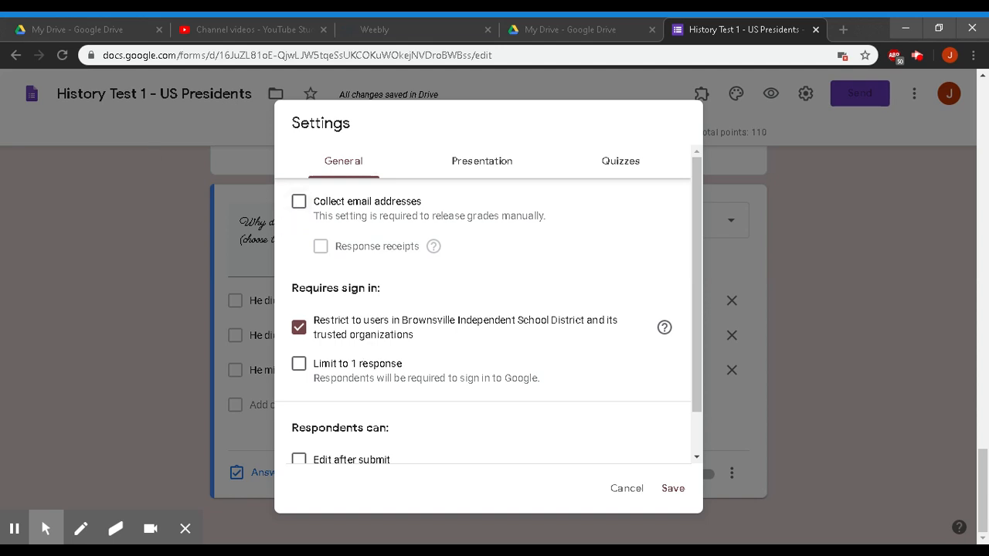
- Turn on Collect email addresses and Limit to 1 response in General settings, and save
click(301, 205)
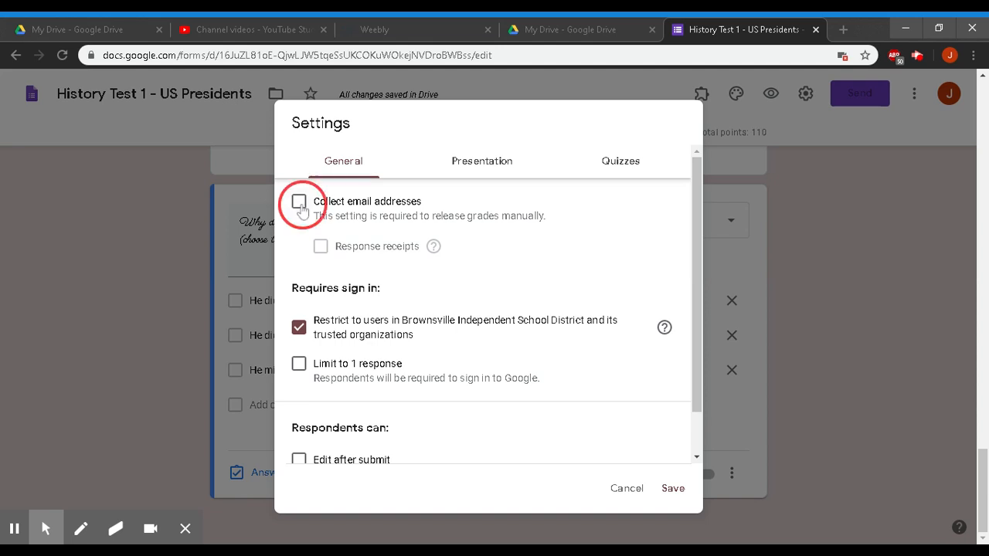
click(297, 364)
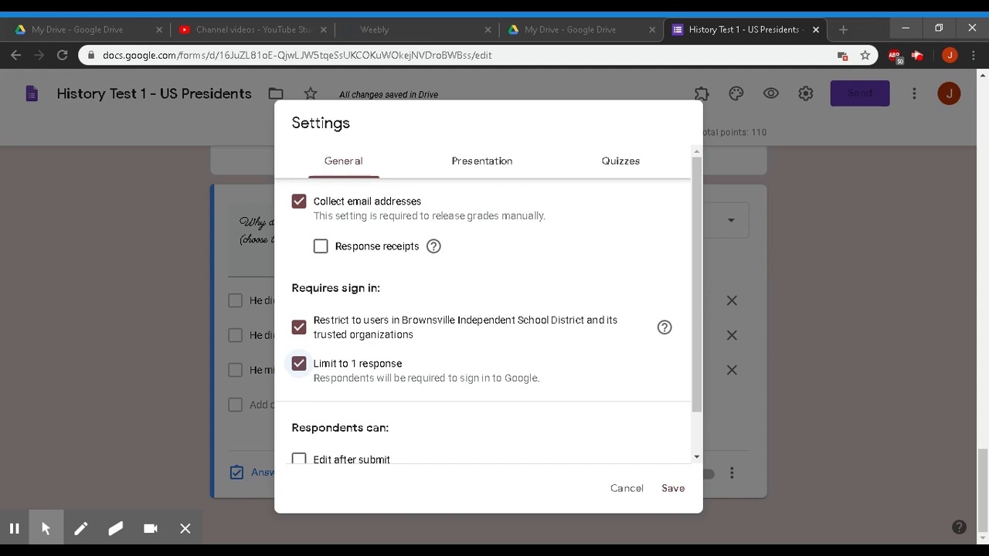
scroll(489, 309, down, 1)
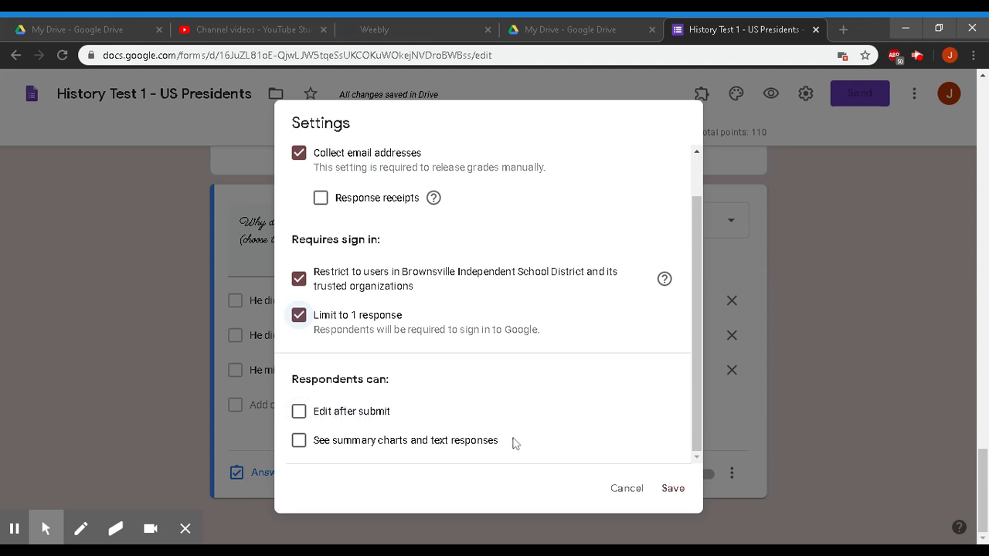
click(671, 493)
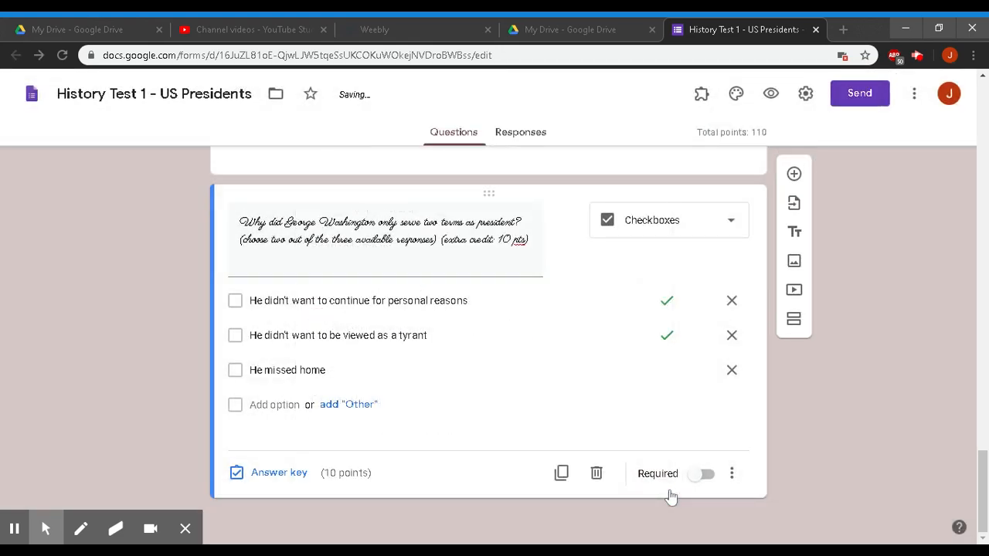
- Show a progress bar and set the confirmation message to 'Thank you for completing this quiz. Good luck!'
click(806, 93)
click(466, 166)
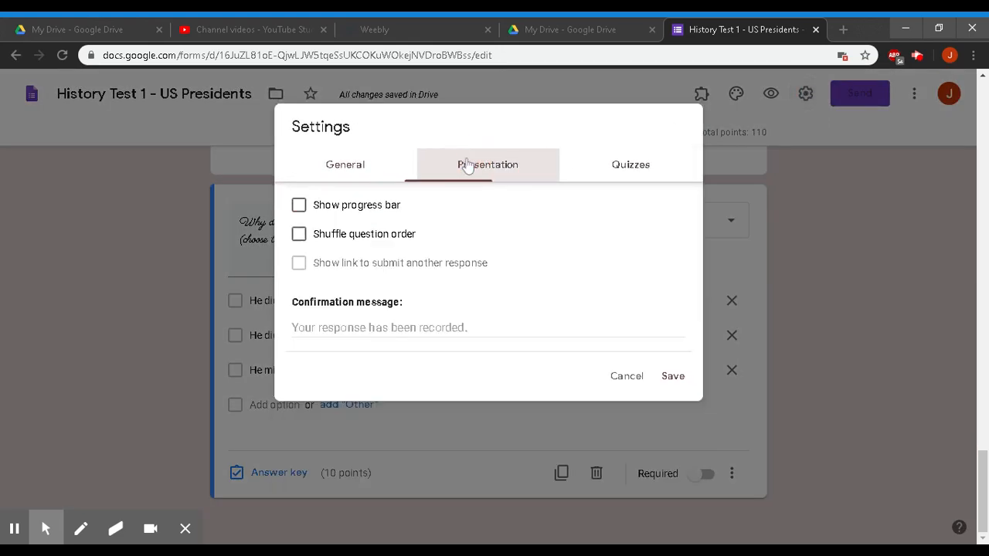
click(299, 204)
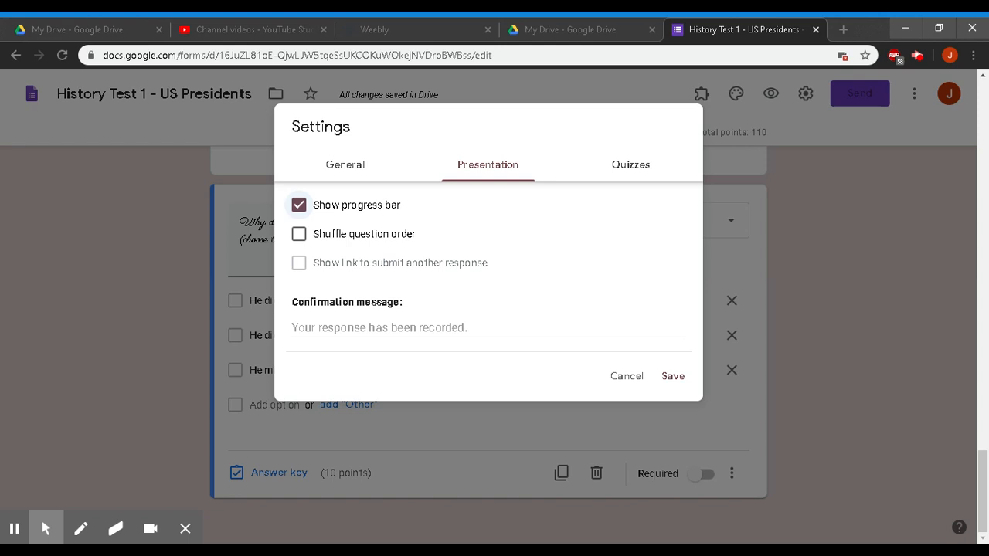
click(457, 327)
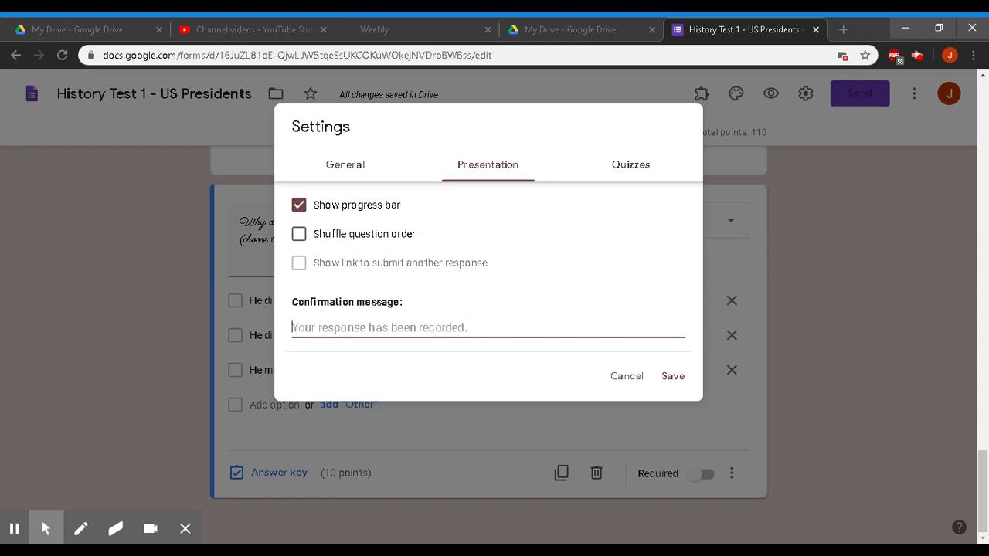
text(Thank you)
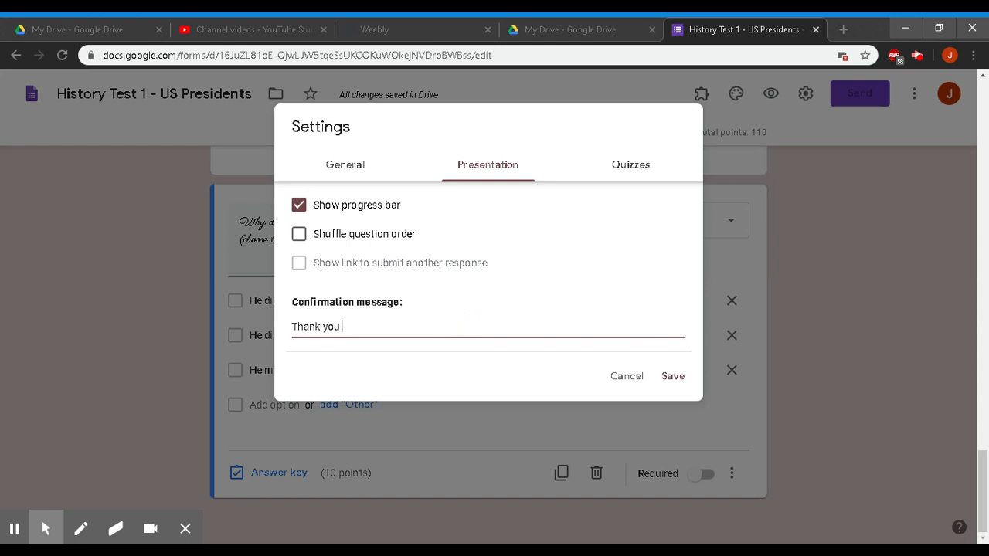
text( for completing this quiz. Good luck!)
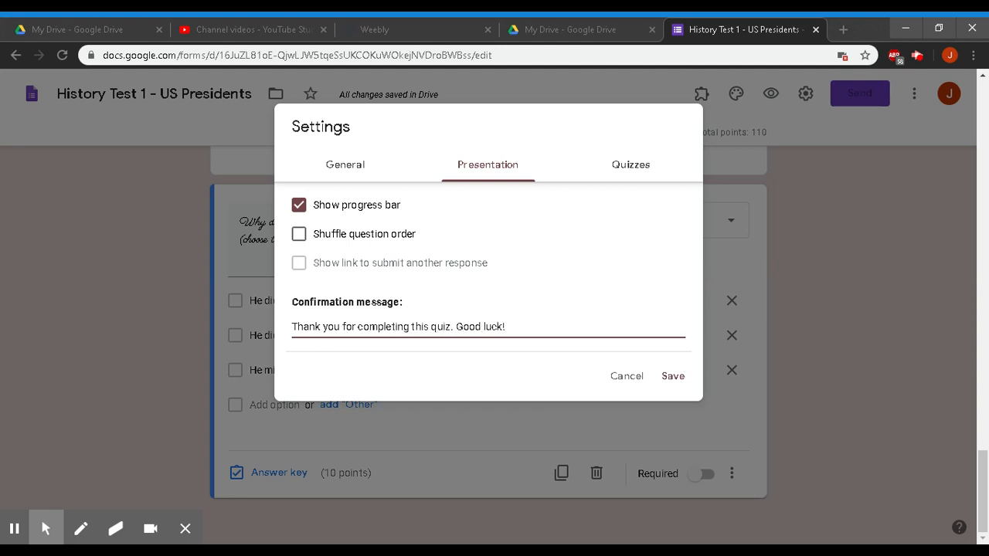
click(620, 165)
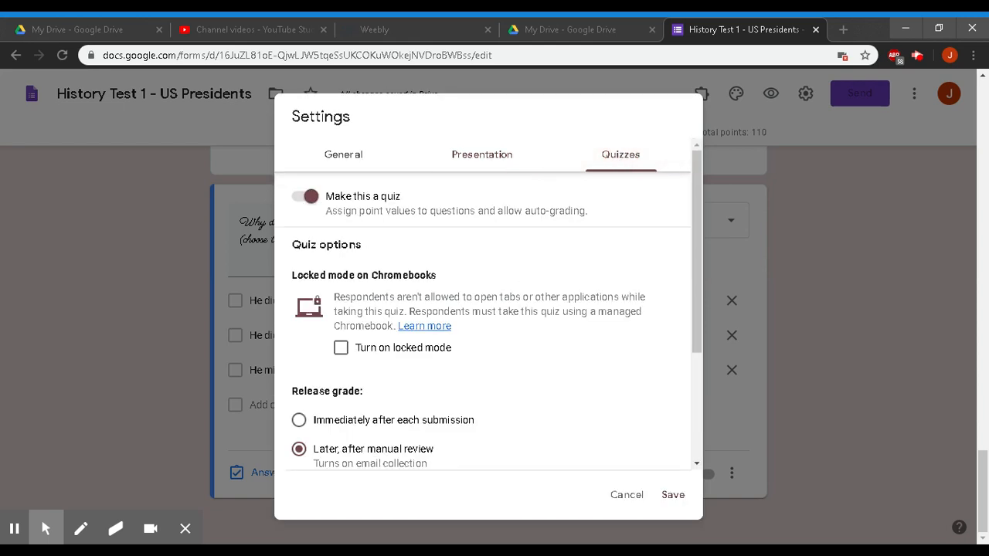
- Release grades after manual review, showing missed questions and correct answers, and save
scroll(314, 270, down, 2)
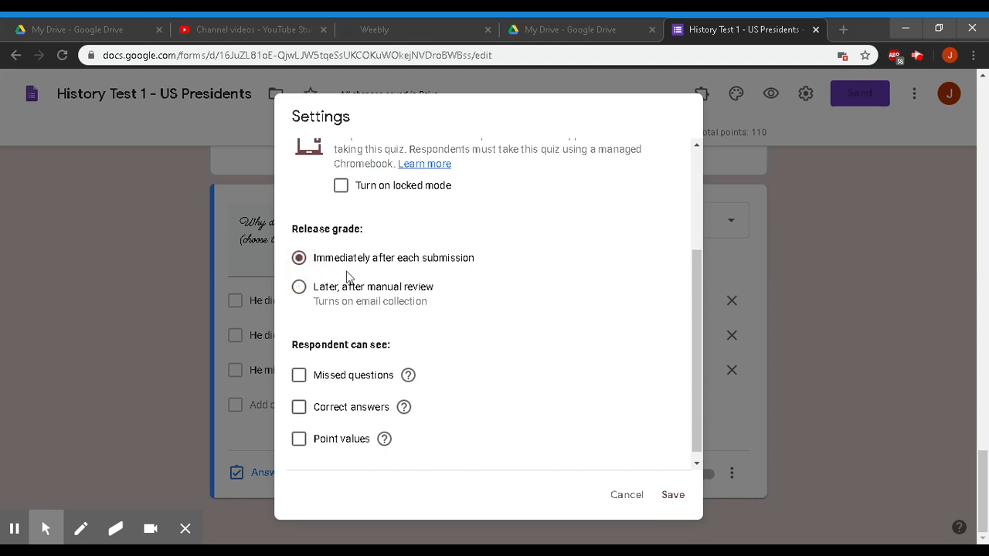
click(300, 287)
click(299, 376)
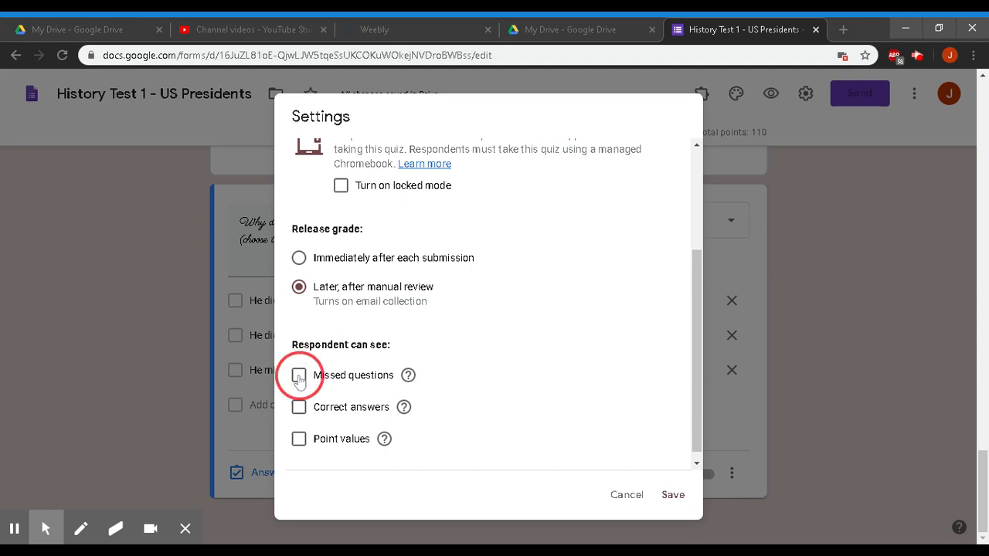
click(299, 407)
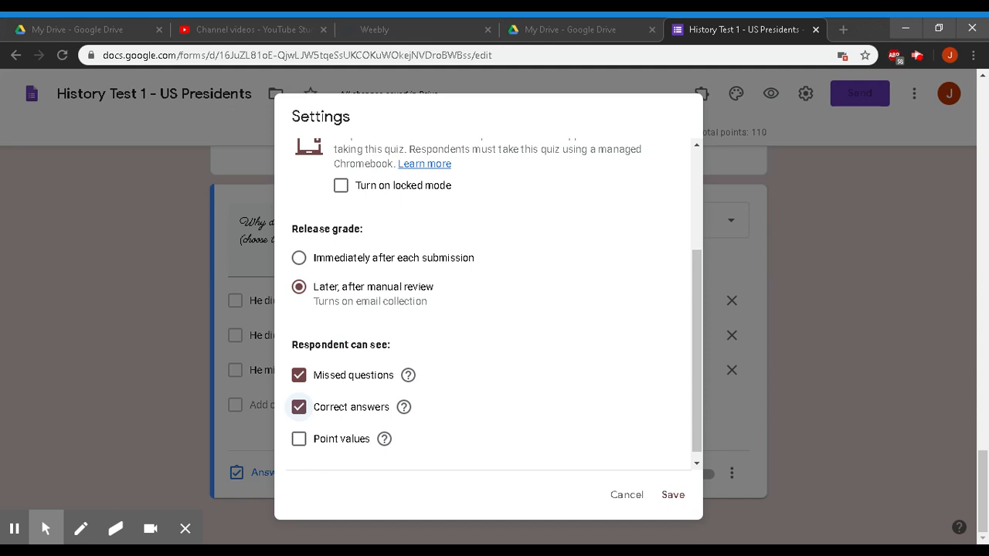
scroll(488, 306, up, 3)
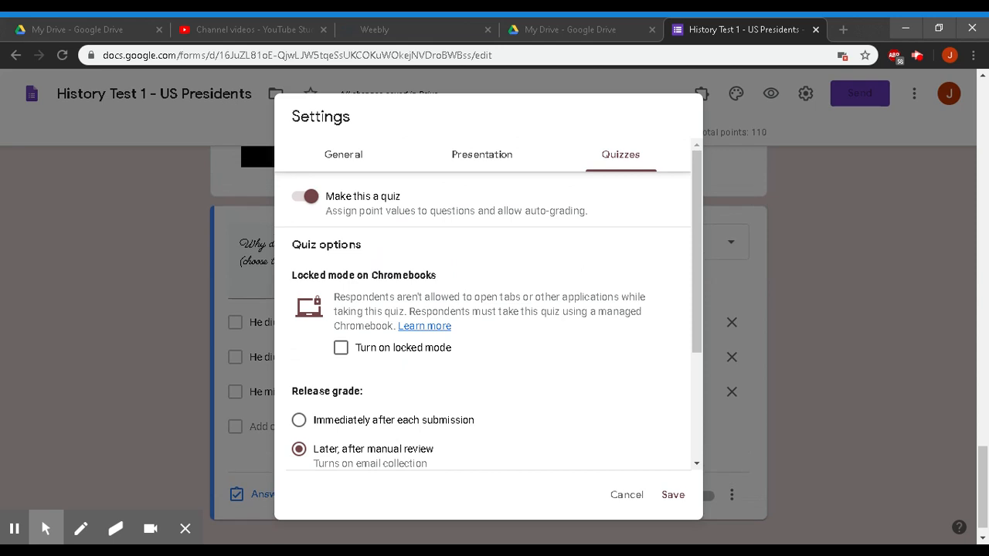
click(673, 496)
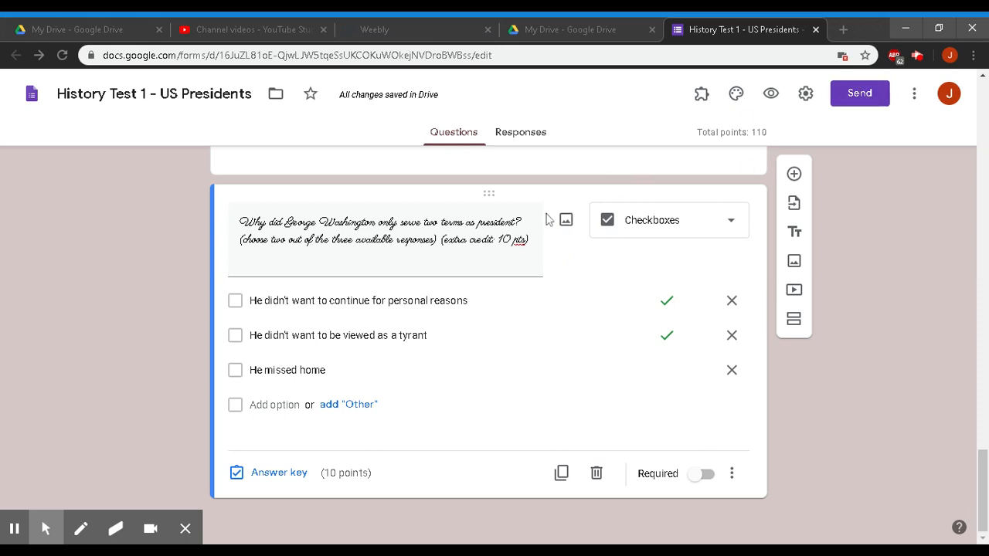
- Link responses to a new spreadsheet 'History Test 1 - US Presidents (Responses)'
click(522, 137)
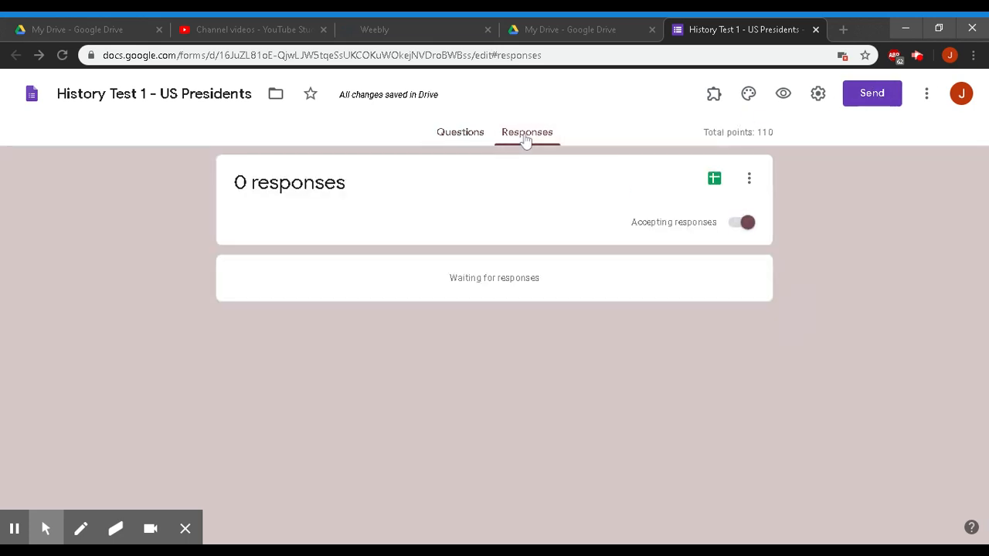
click(714, 181)
click(712, 178)
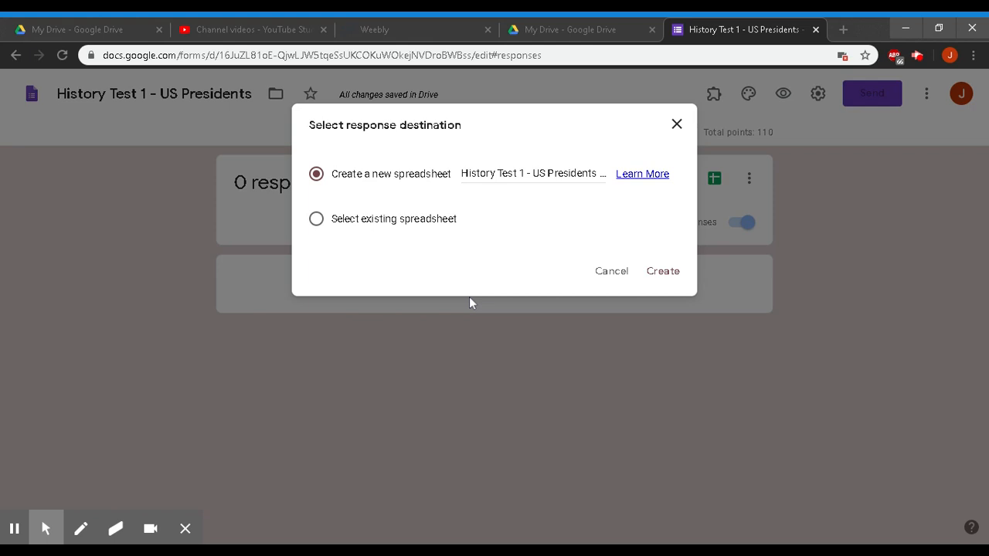
click(666, 272)
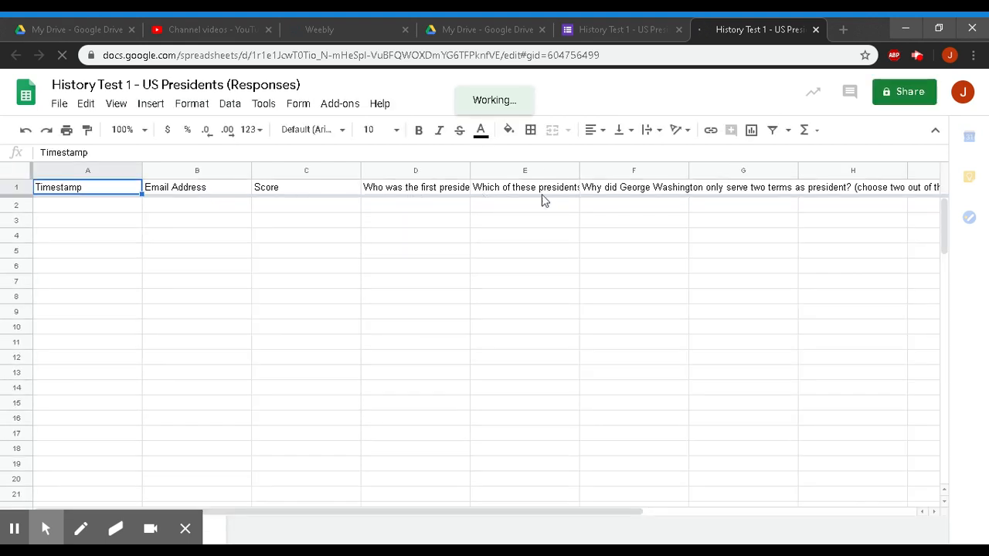
click(640, 28)
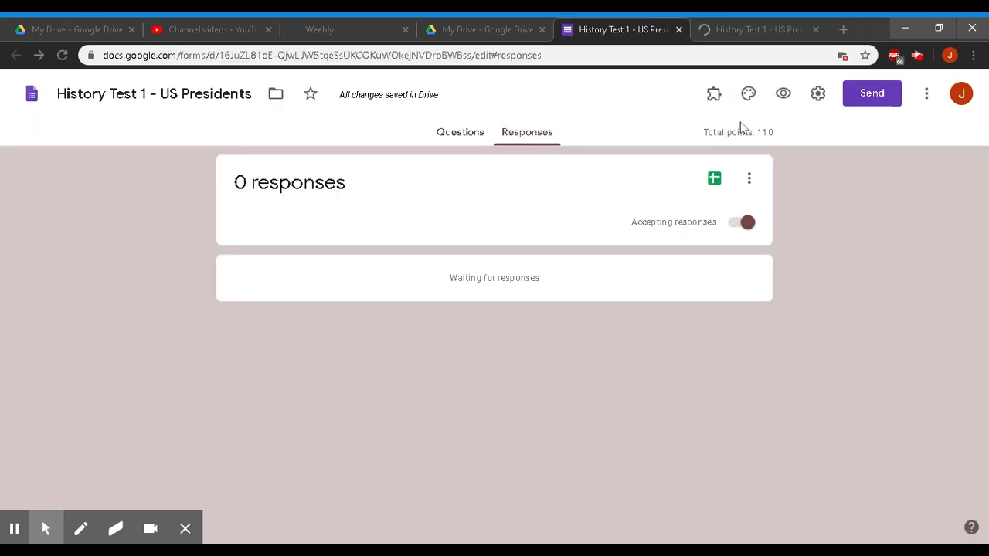
- Preview the quiz as a respondent and highlight the email-recording notice
click(783, 94)
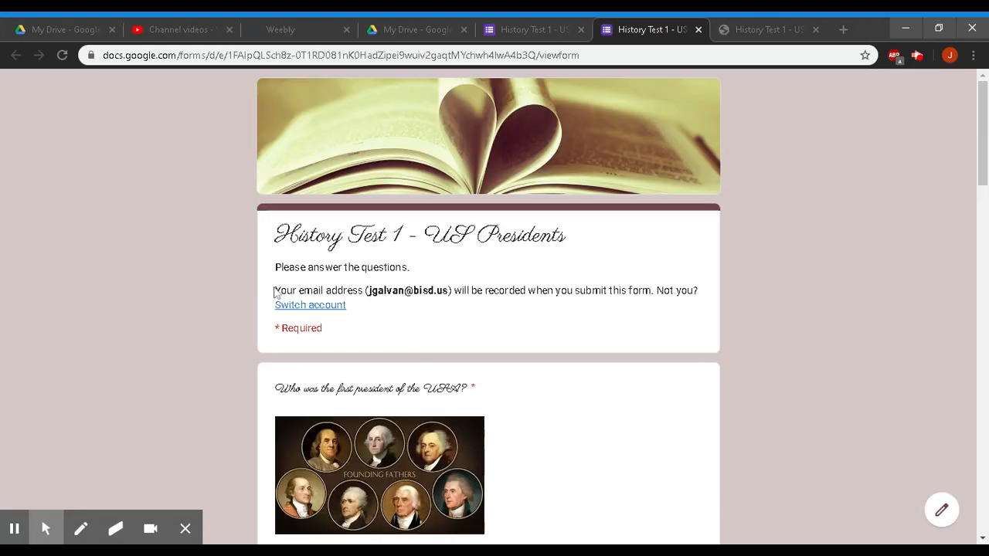
drag(277, 292, 370, 316)
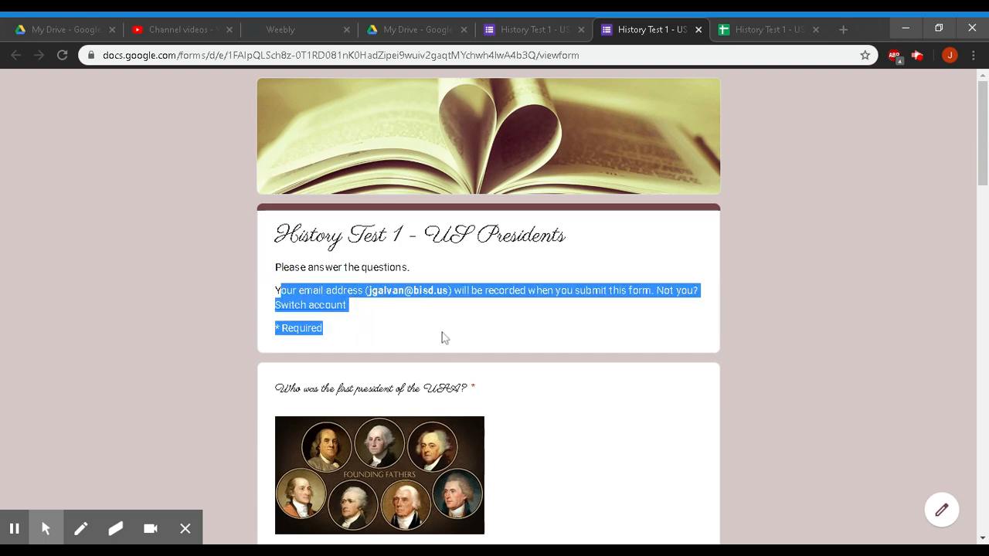
click(444, 338)
scroll(444, 337, down, 3)
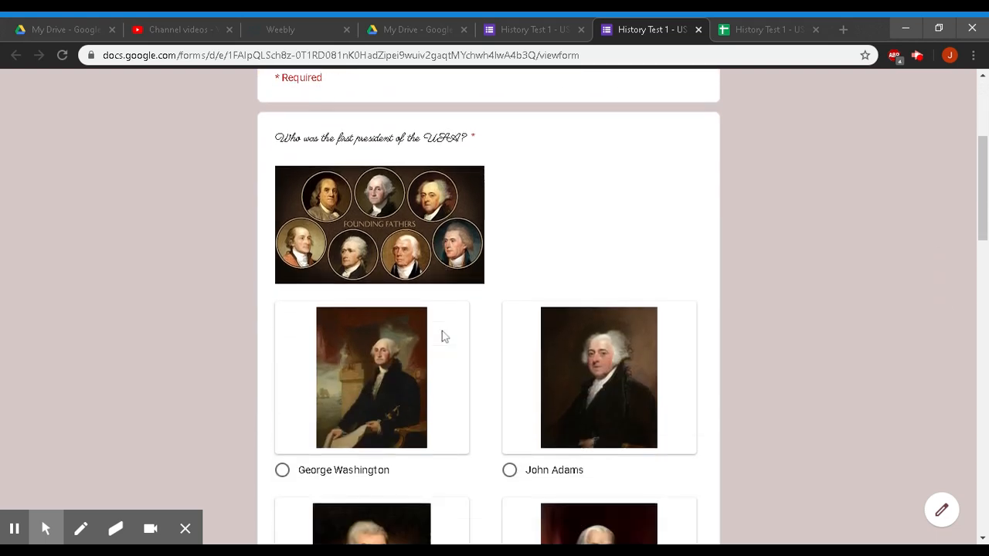
scroll(442, 331, down, 3)
- Answer George Washington and Thomas Jefferson, and check both extra-credit answers
click(282, 195)
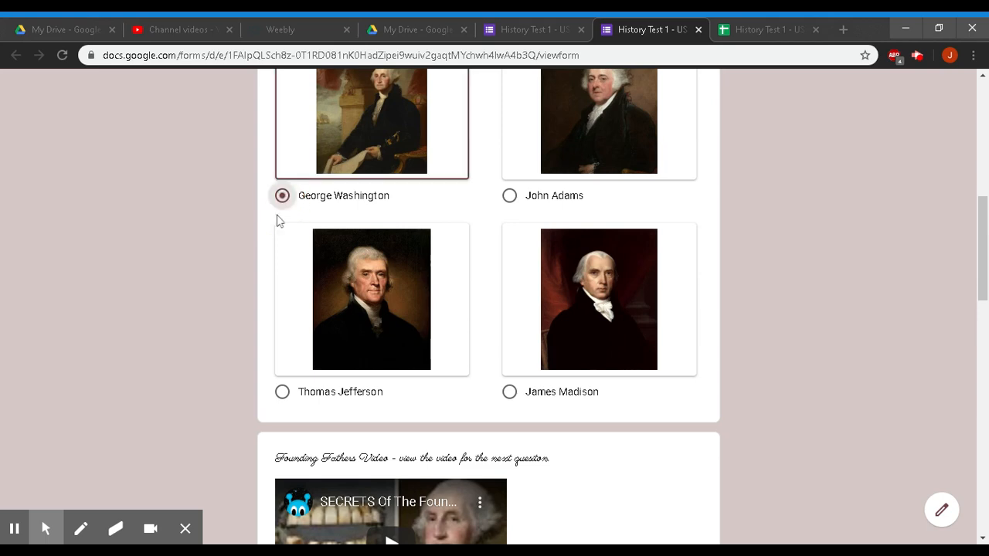
scroll(270, 294, down, 7)
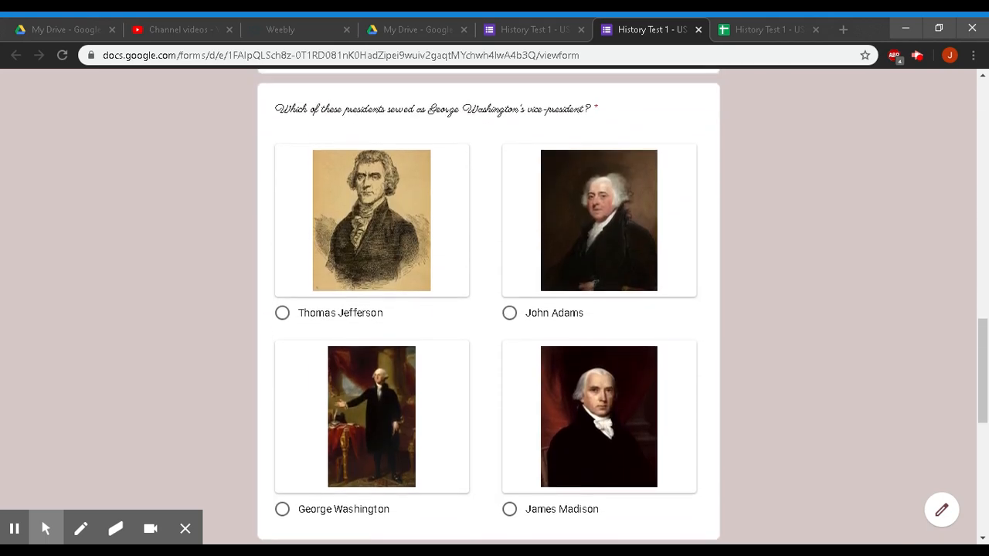
click(284, 315)
scroll(205, 370, down, 5)
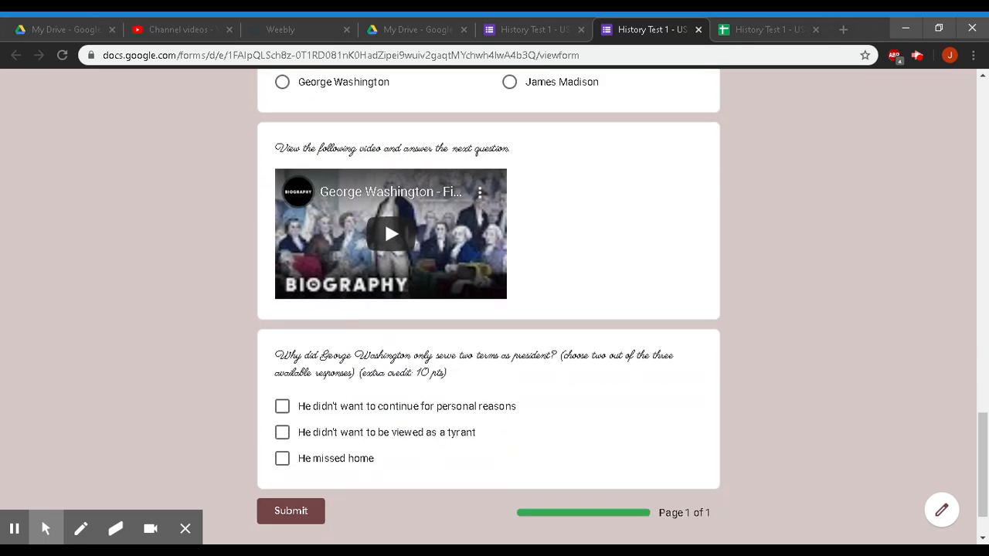
click(282, 406)
click(282, 433)
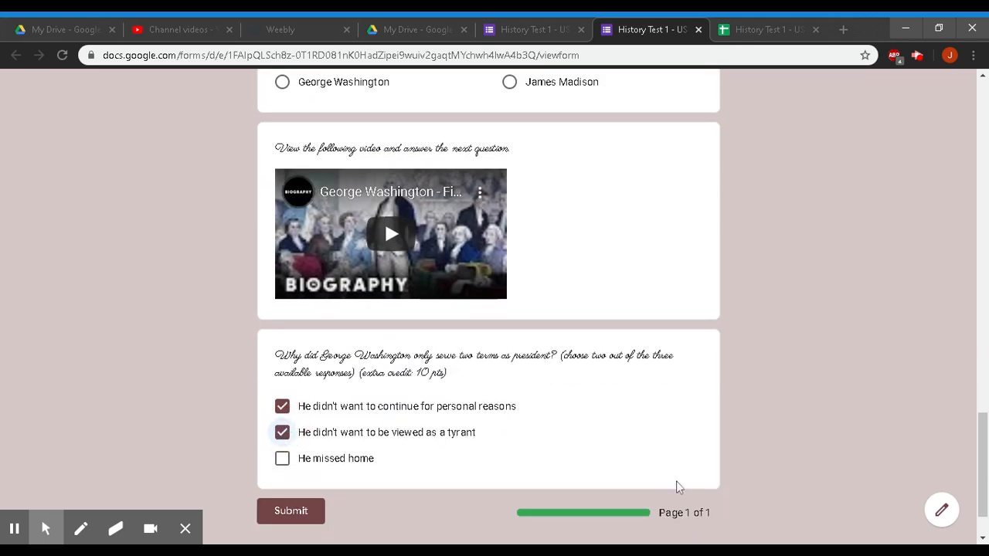
- Submit the test response and select the thank-you confirmation message
click(267, 513)
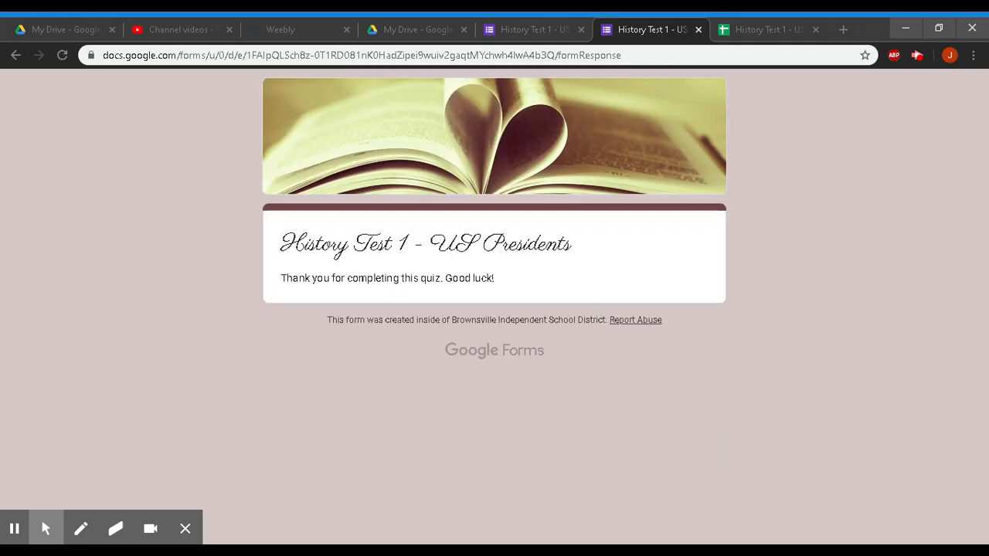
drag(499, 286, 270, 289)
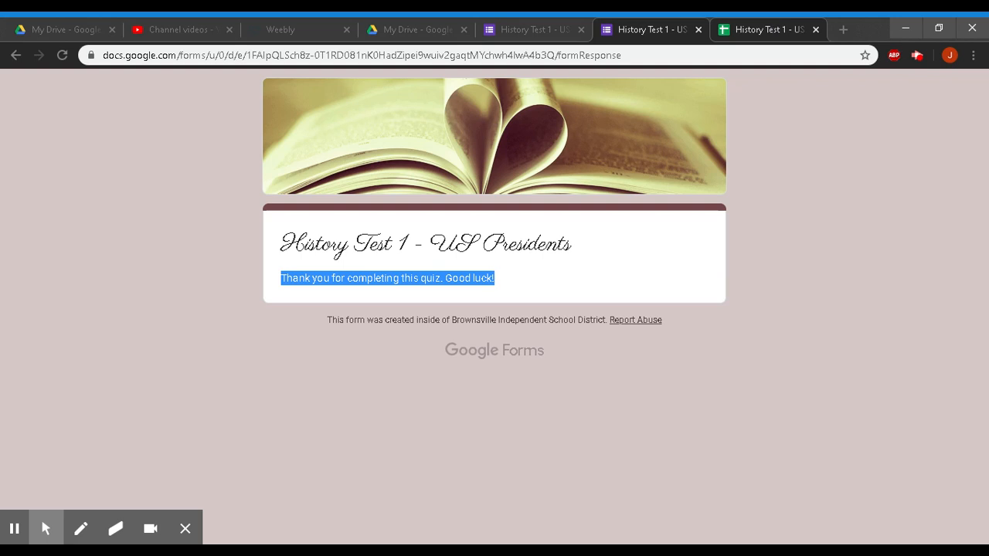
click(773, 29)
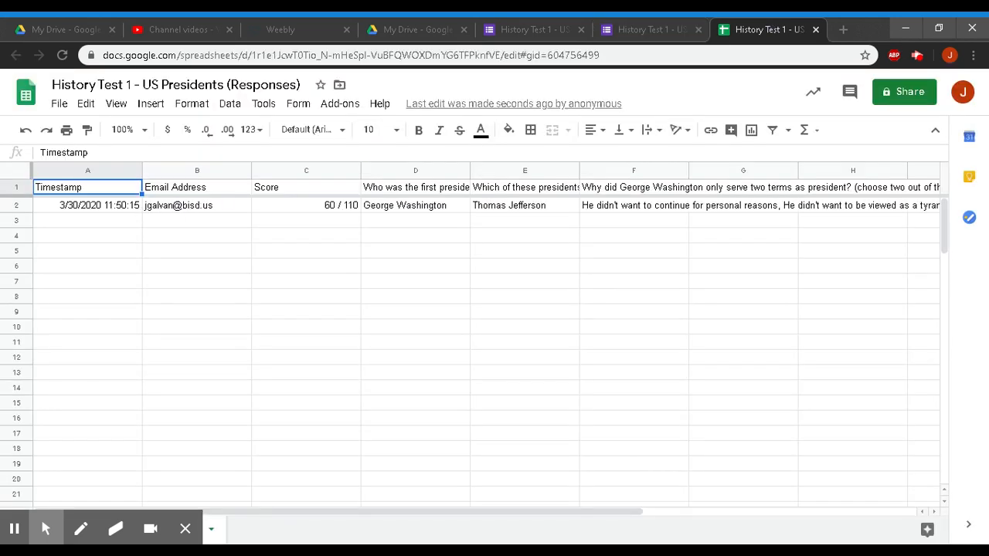
- Review the timestamp, 60 / 110 score and answers in row 2 of the sheet
click(123, 207)
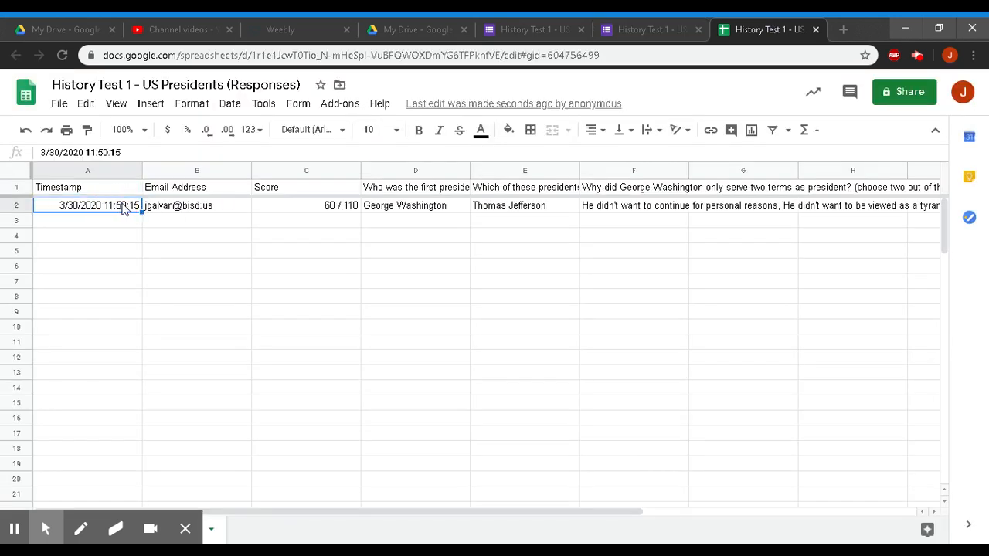
click(292, 213)
click(390, 213)
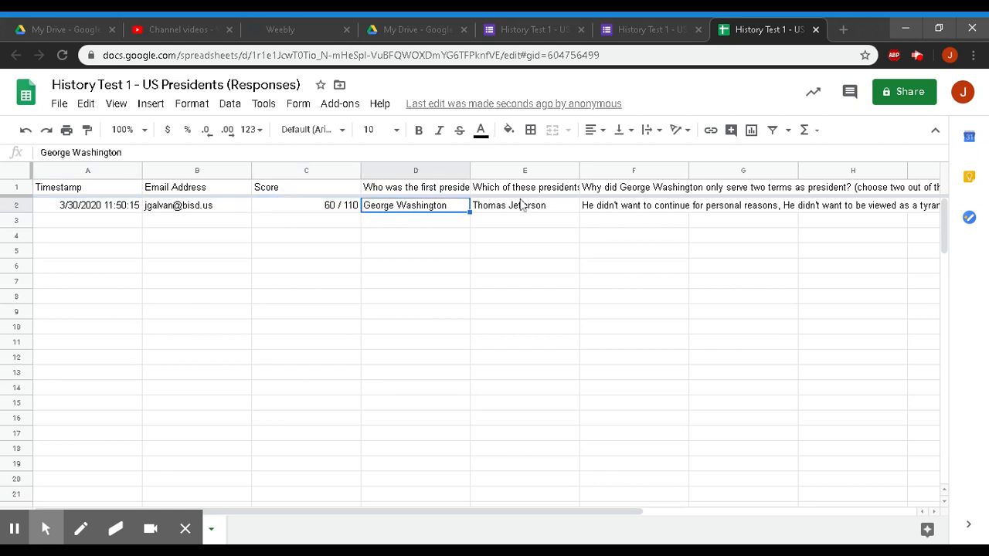
click(524, 212)
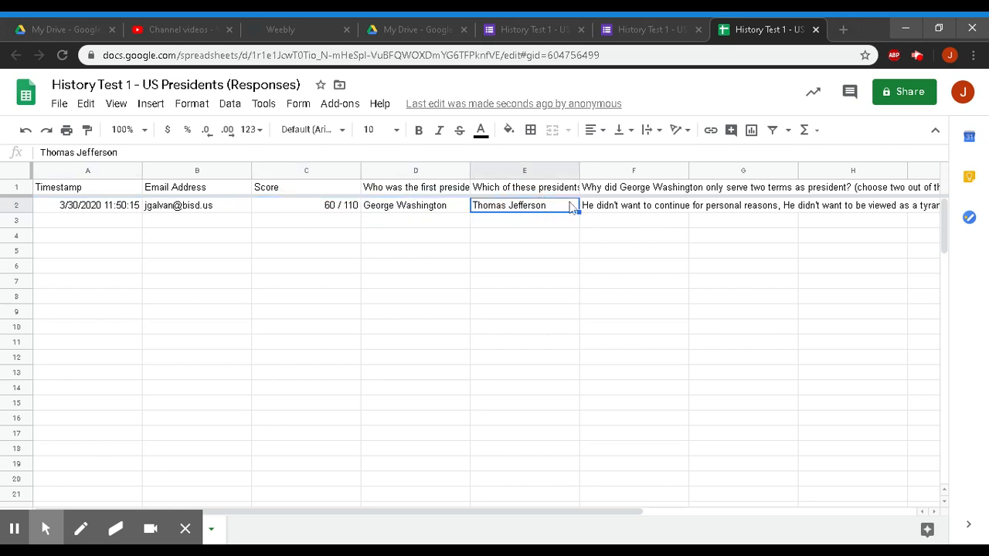
- Return to the form's Responses summary showing 1 response
click(647, 37)
click(541, 21)
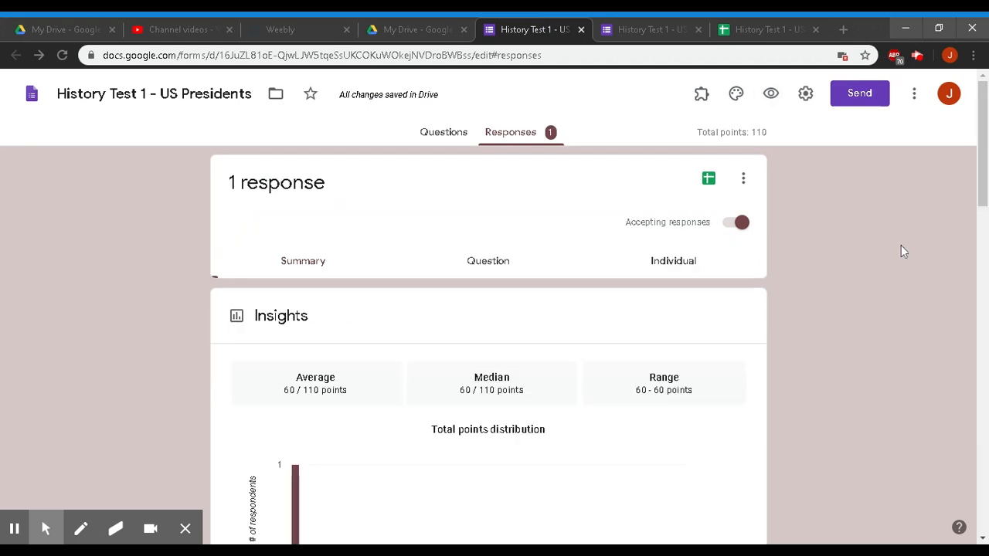
click(424, 25)
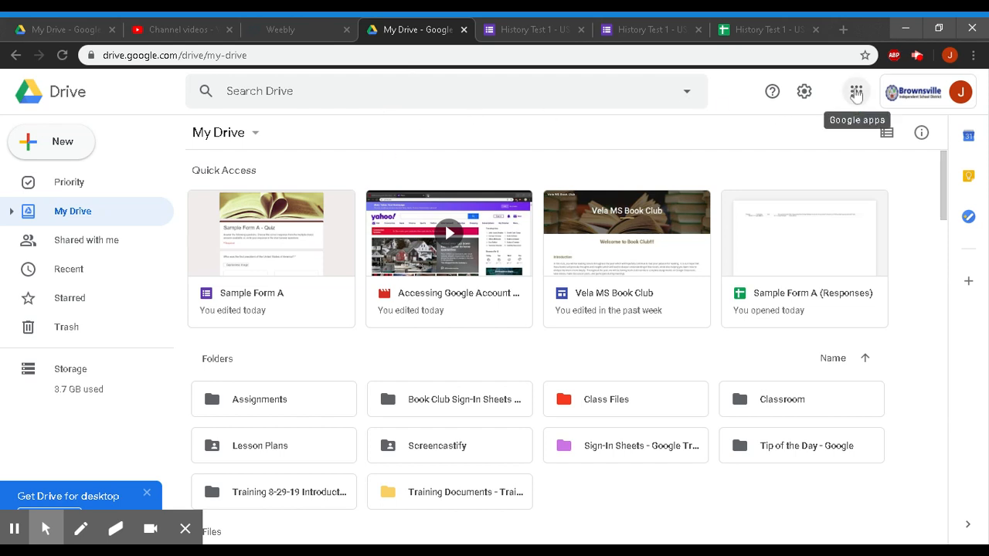
- Launch Google Classroom from the Google apps menu in My Drive
click(622, 25)
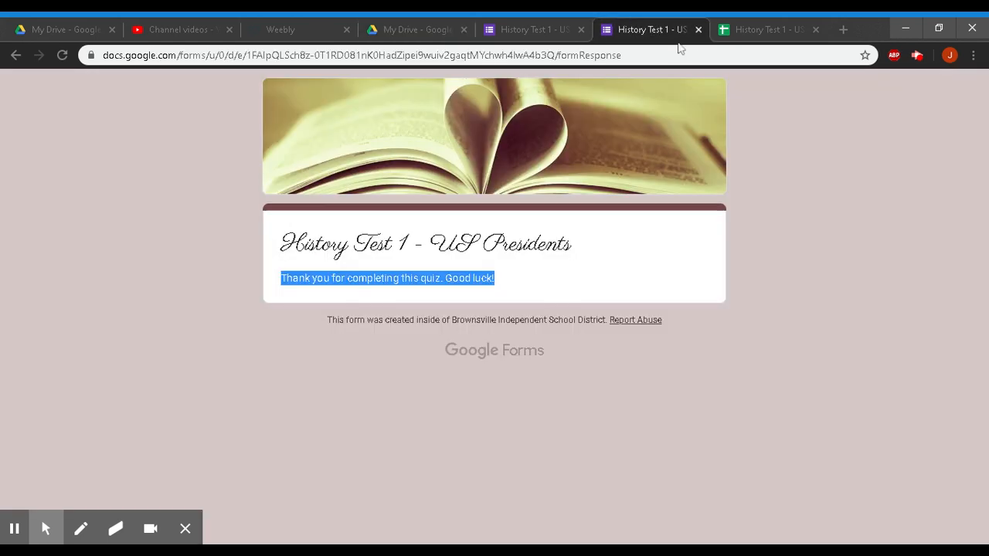
click(523, 27)
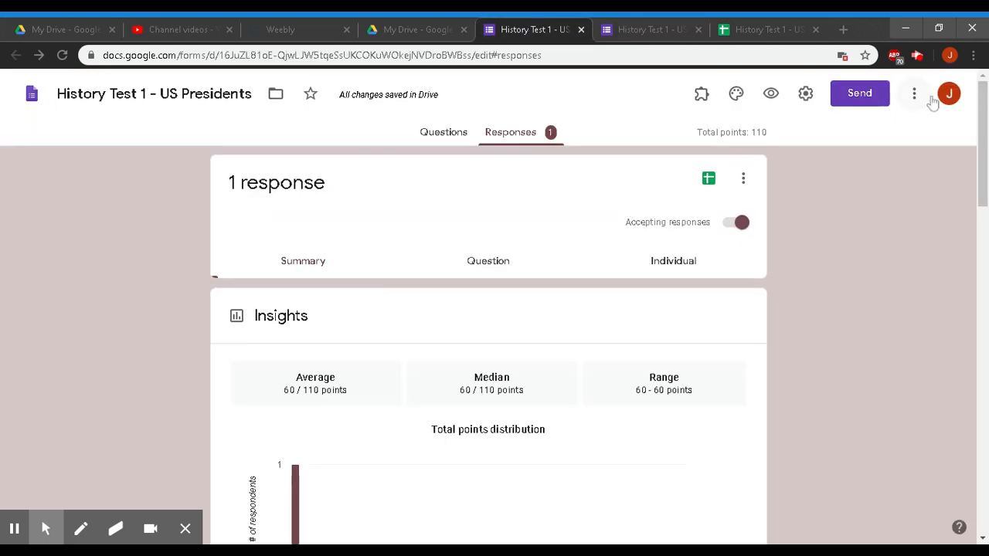
click(416, 28)
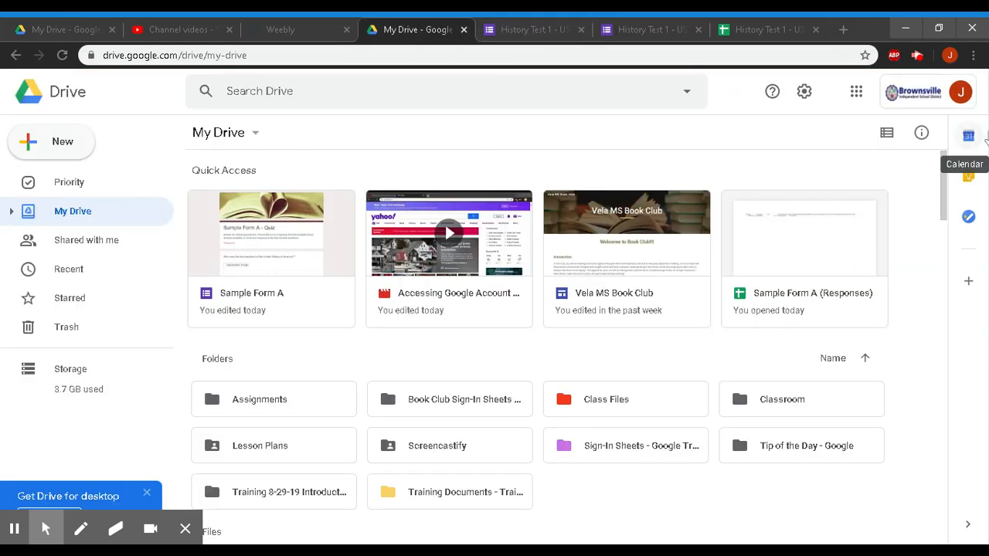
click(856, 93)
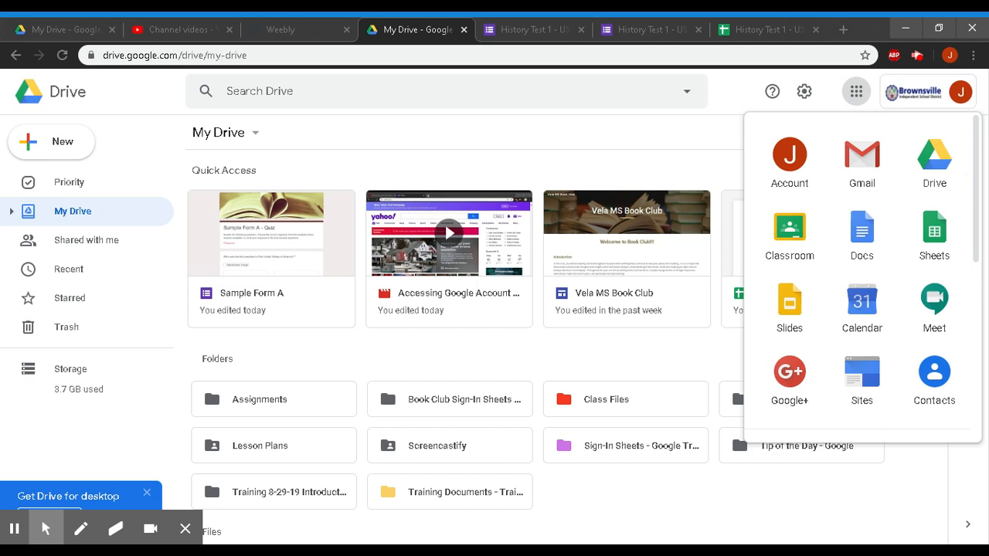
click(790, 228)
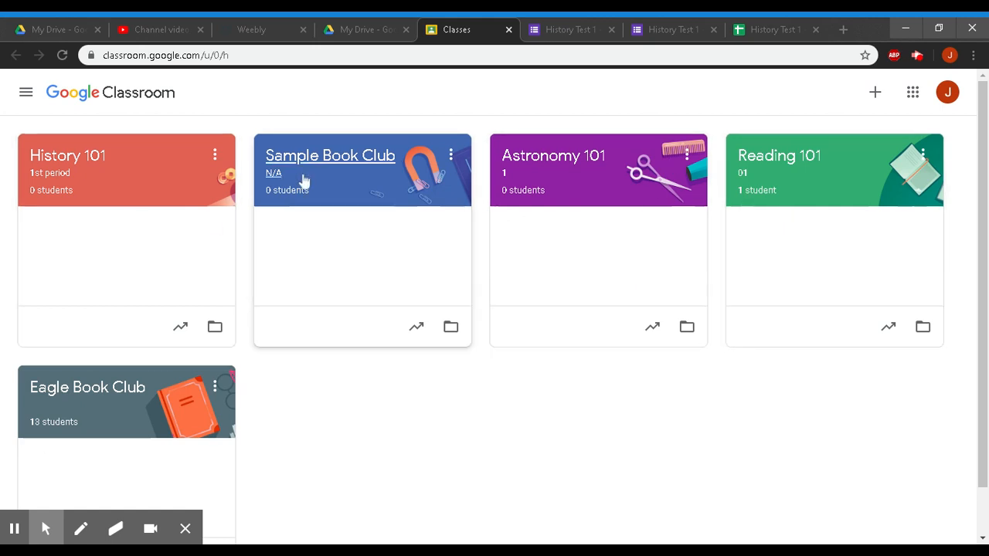
- Create a new assignment from the History 101 class's Classwork page
click(96, 166)
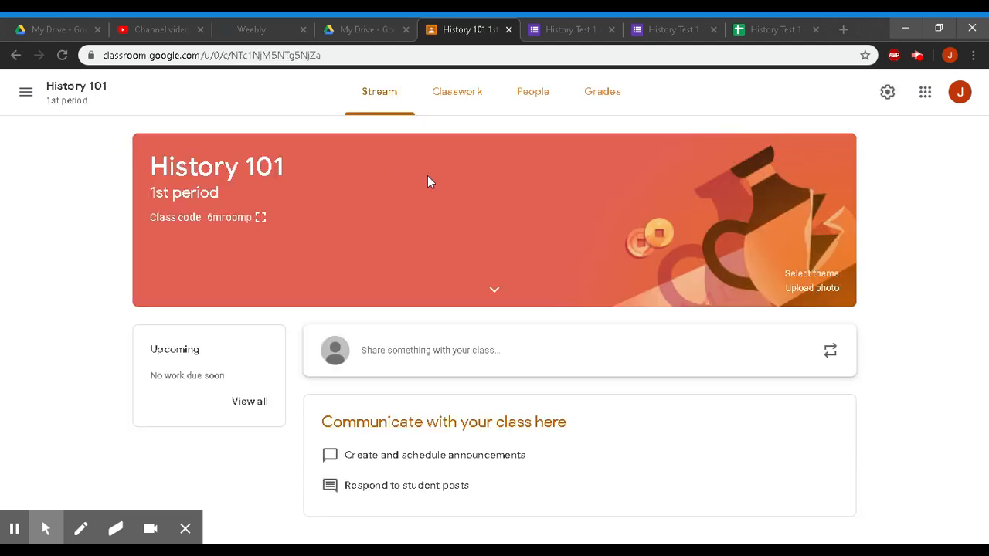
click(465, 95)
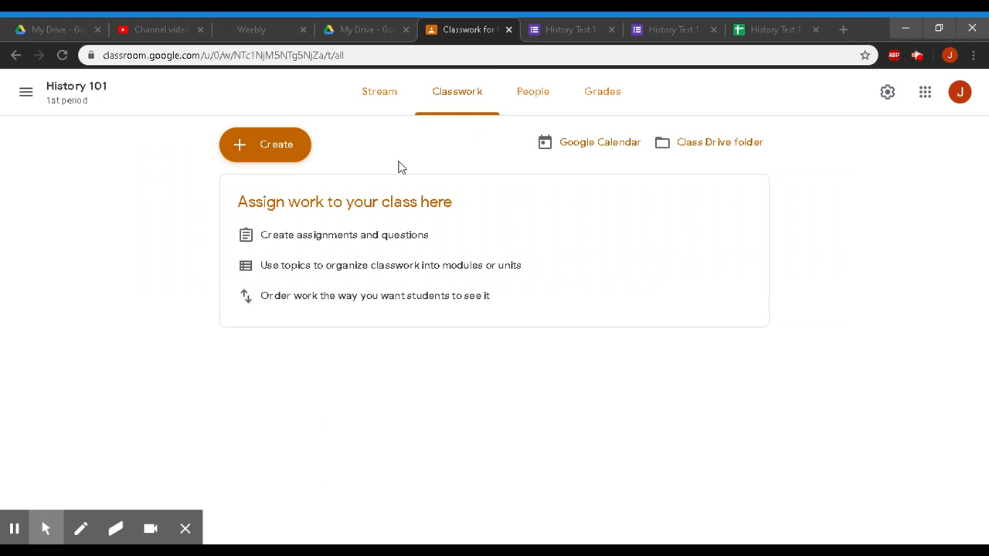
click(282, 159)
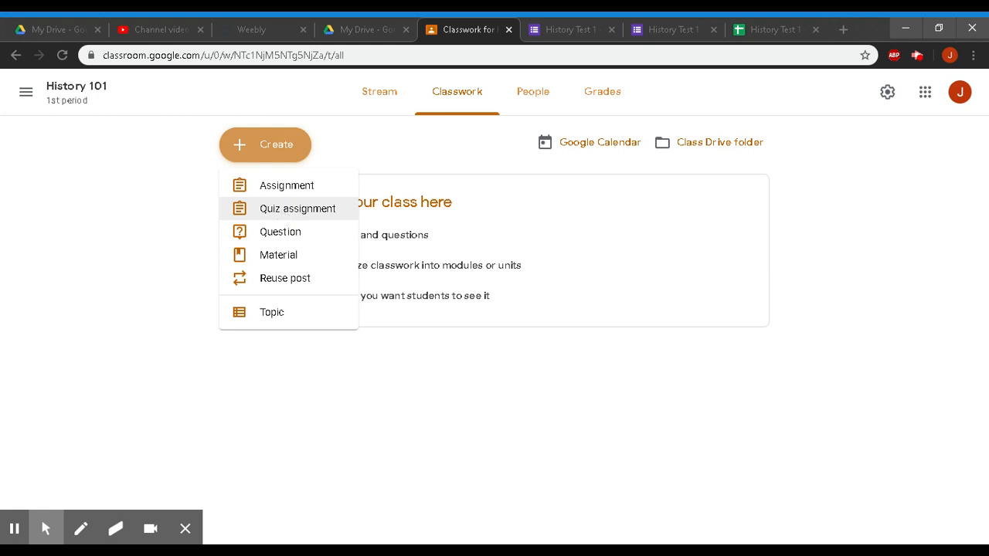
click(294, 194)
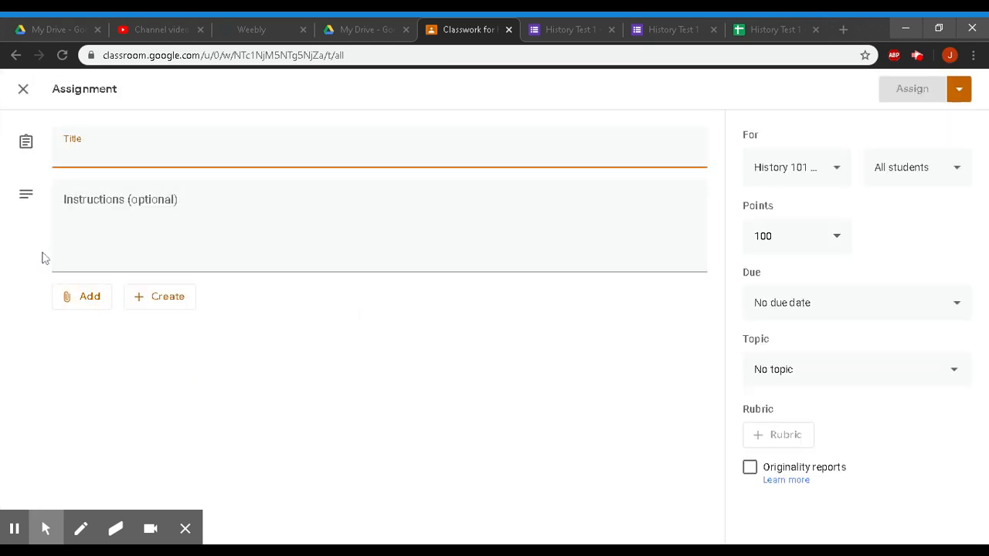
- Attach the History Test 1 - US Presidents form from Google Drive to the assignment
click(180, 302)
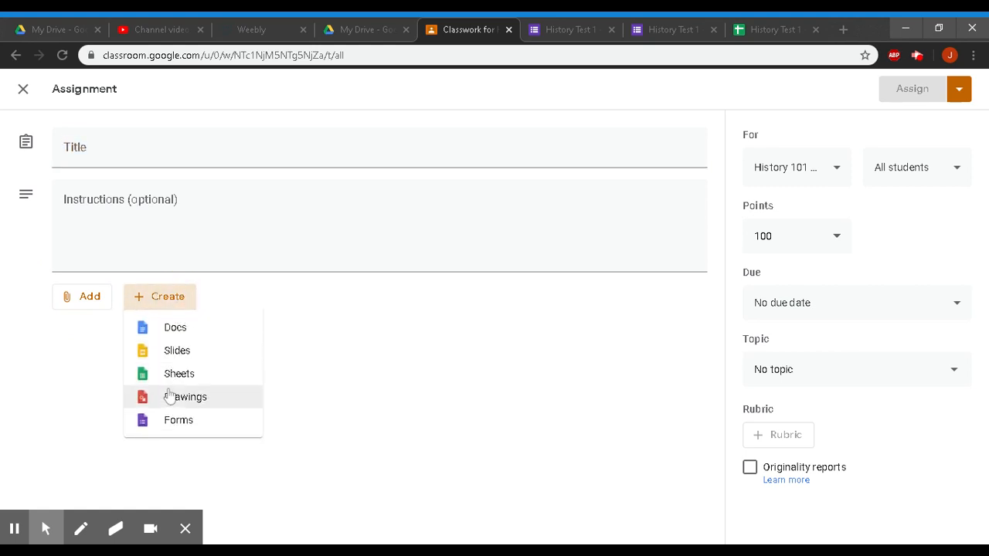
click(84, 342)
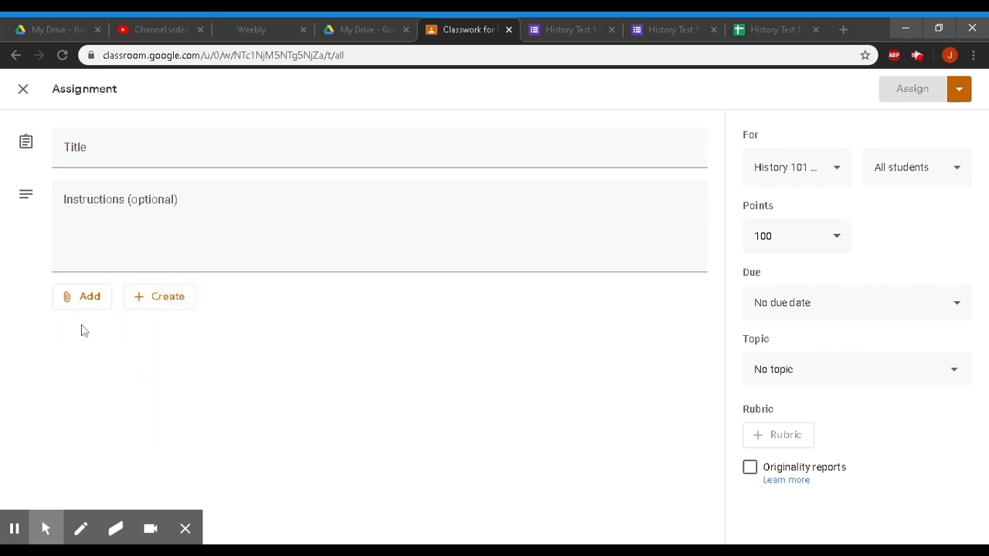
click(85, 305)
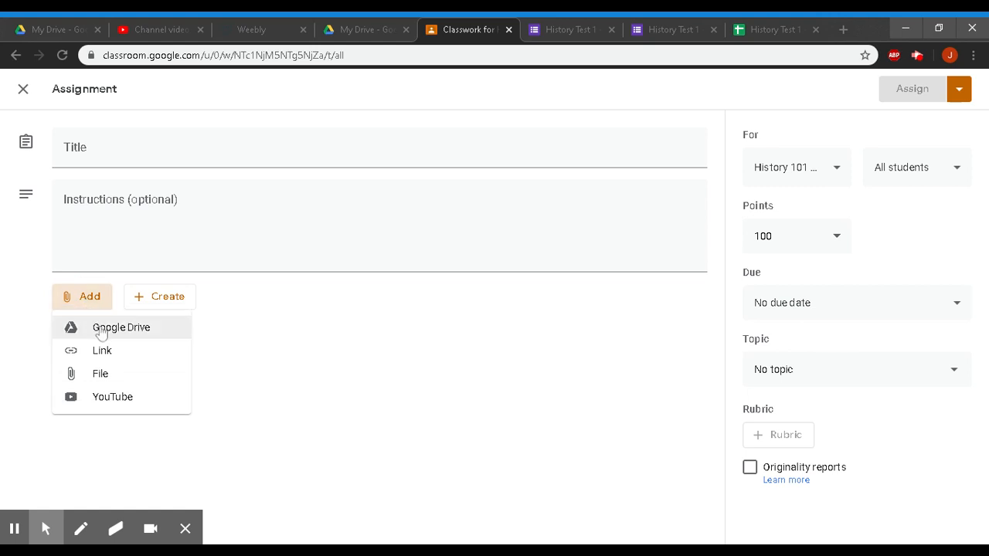
click(104, 331)
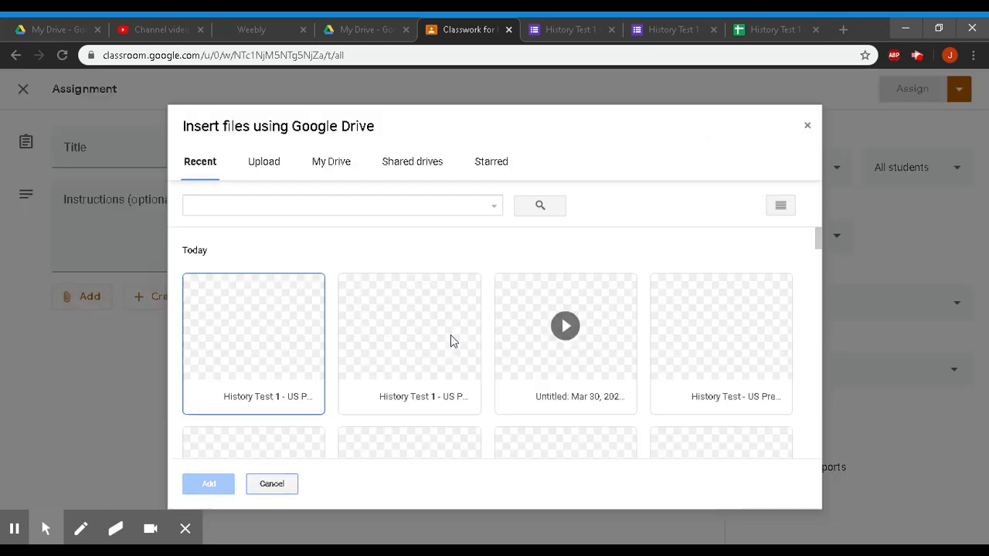
click(452, 340)
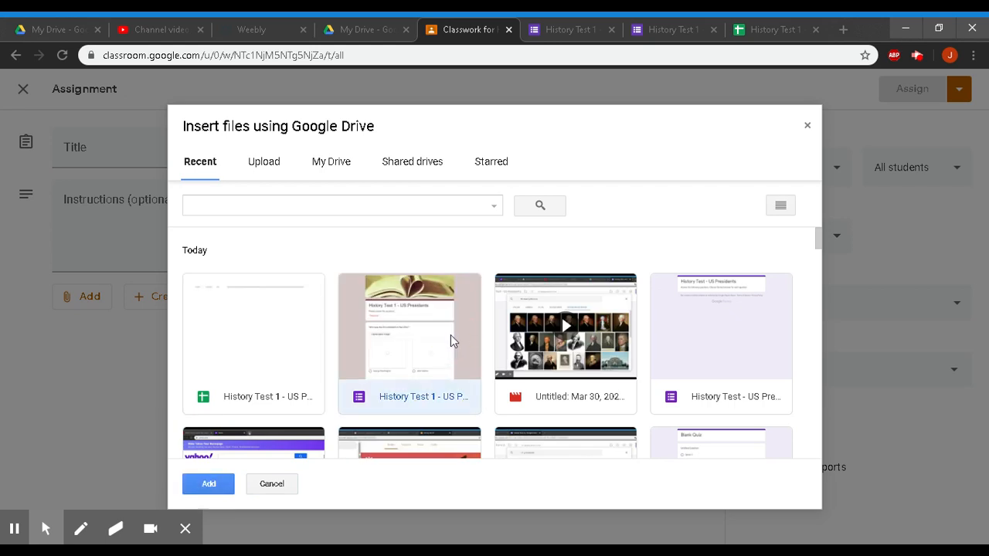
click(220, 484)
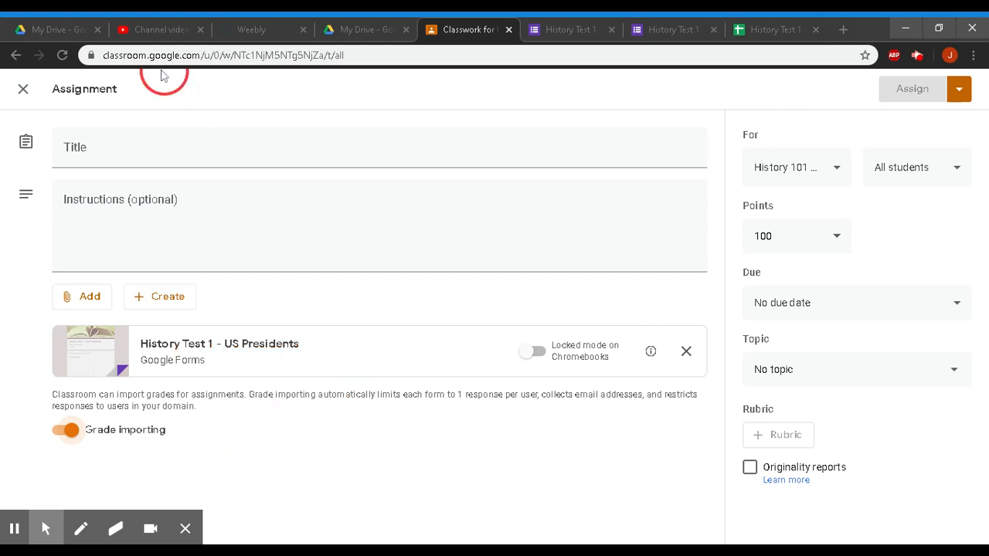
- Title the assignment 'History Test 1' with instructions 'Complete the test!!!'
click(154, 151)
text(History Test 1)
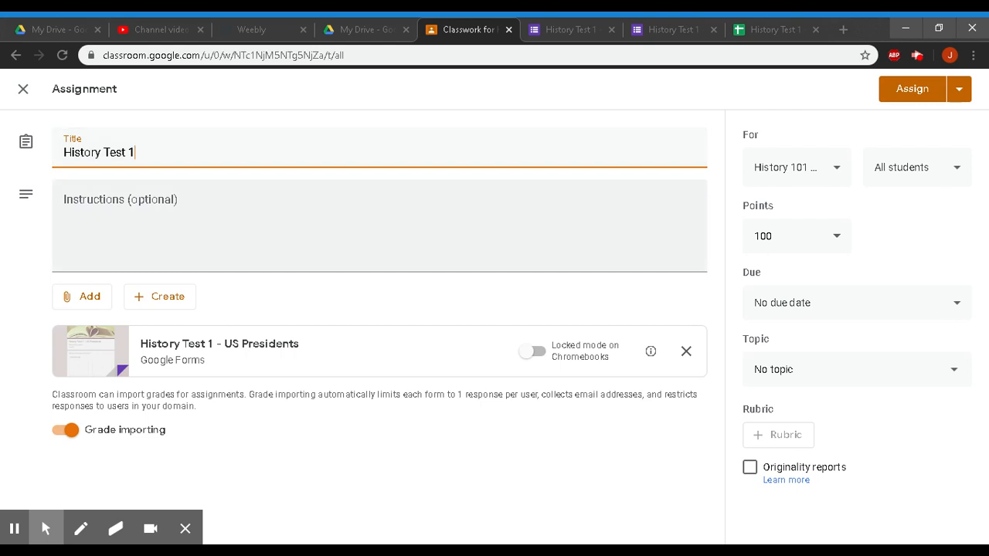
click(164, 203)
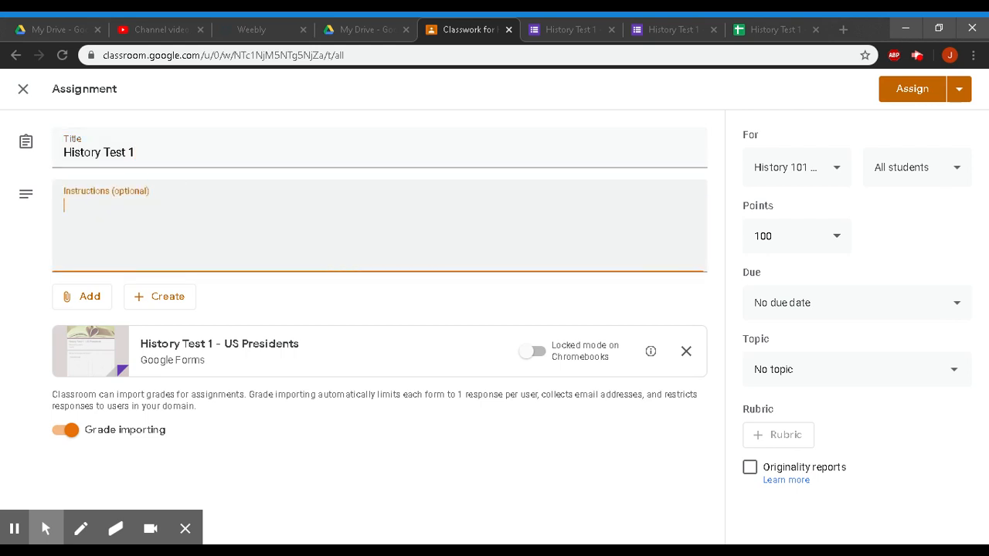
text(Complete the test!!!)
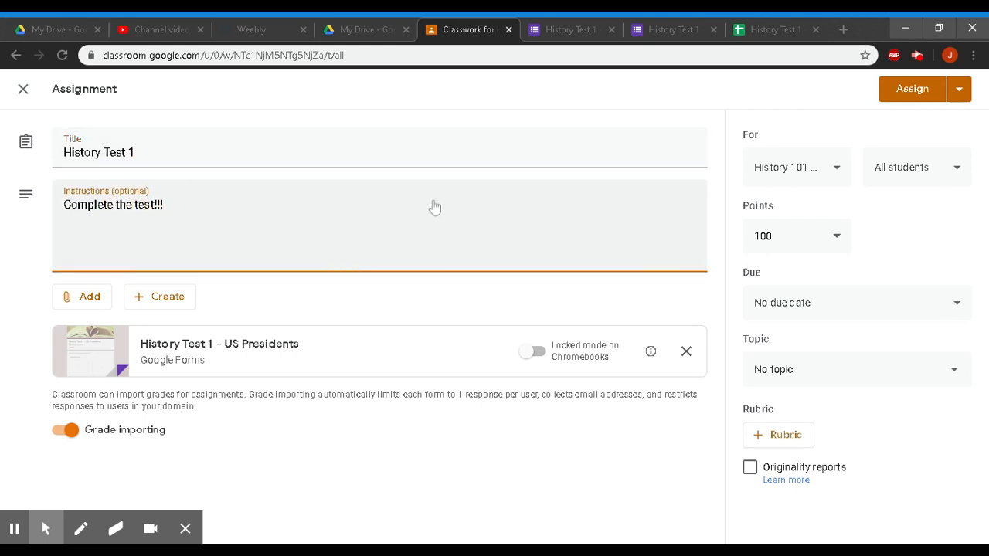
- Keep 100 points and set the due date to Fri, Apr 3, 2020
click(837, 236)
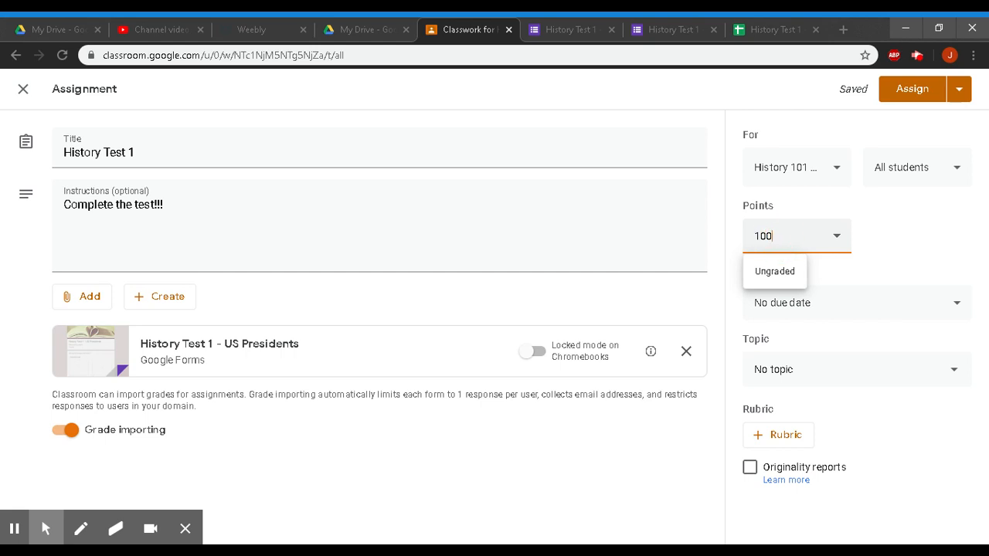
click(901, 254)
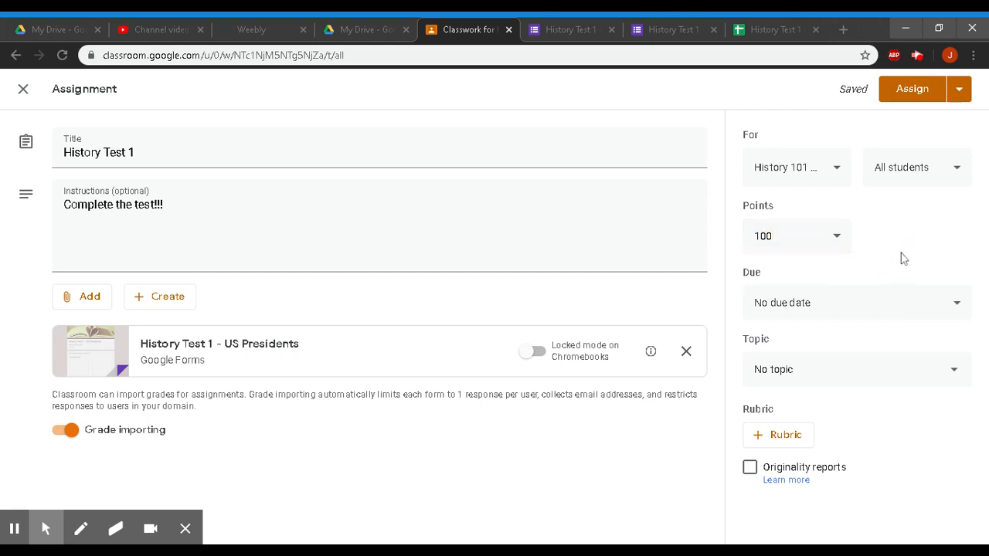
click(842, 303)
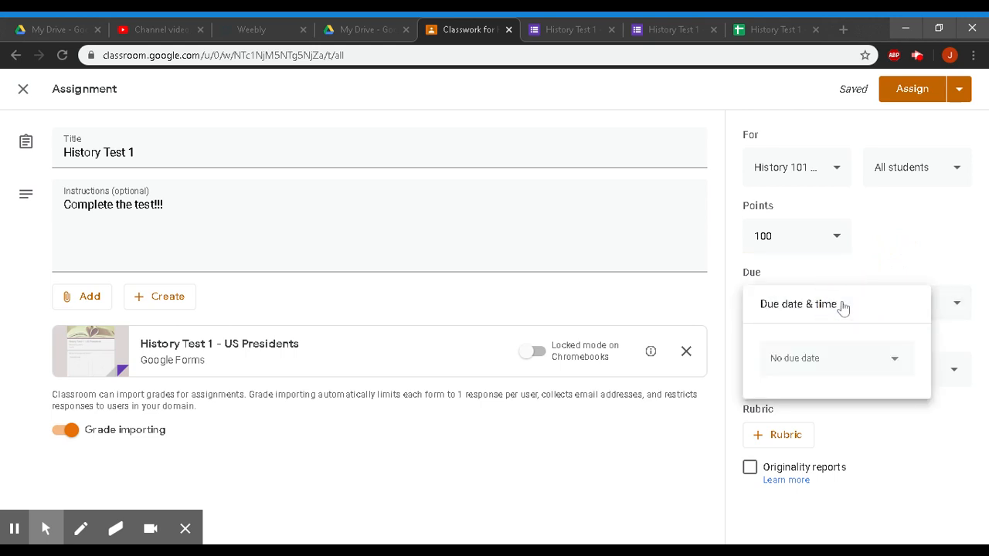
click(820, 372)
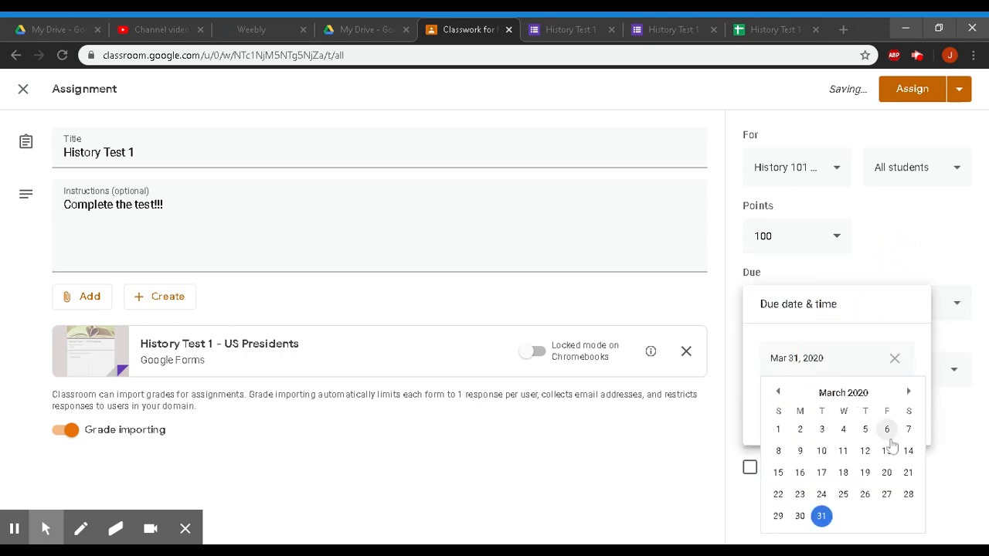
click(910, 394)
click(886, 430)
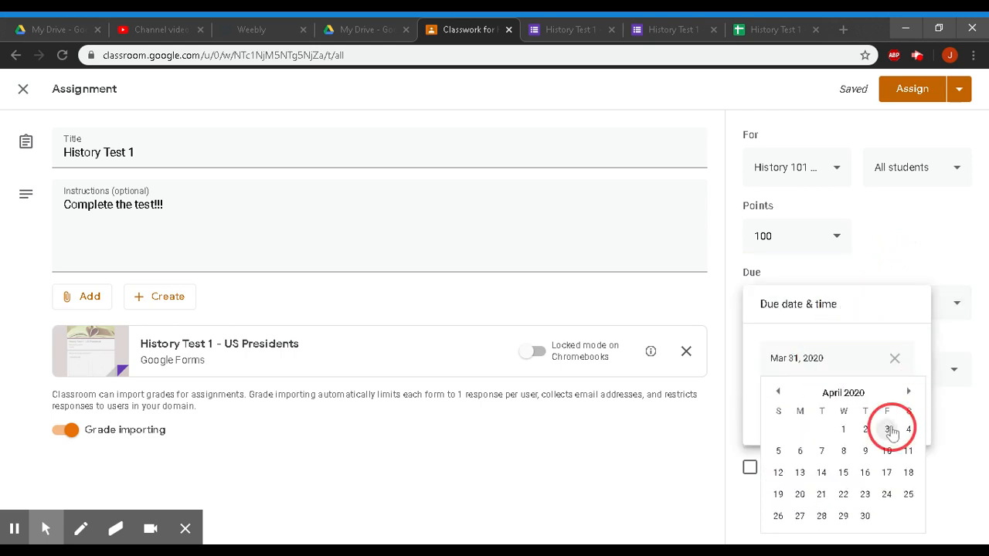
click(901, 472)
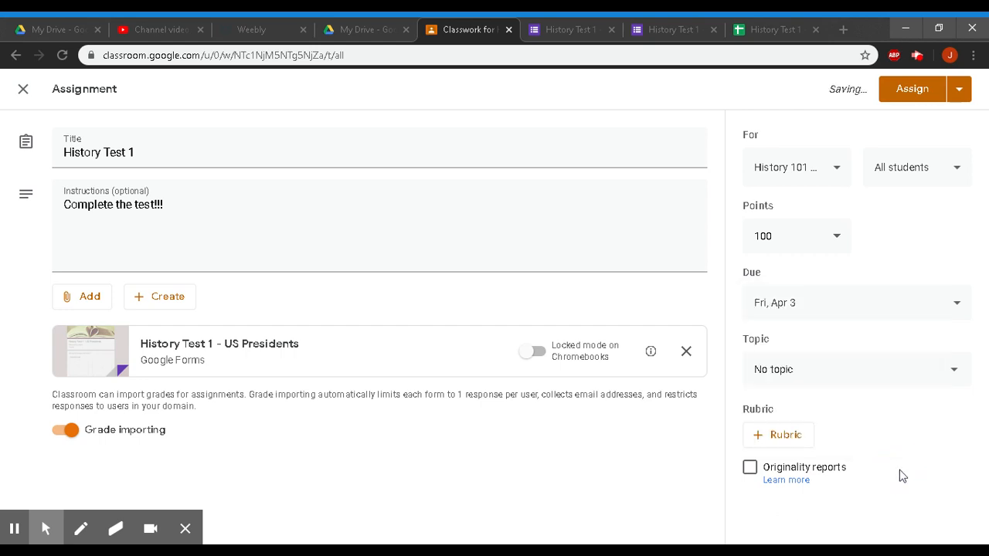
- Create the topic 'US Presidents' for the assignment
click(801, 381)
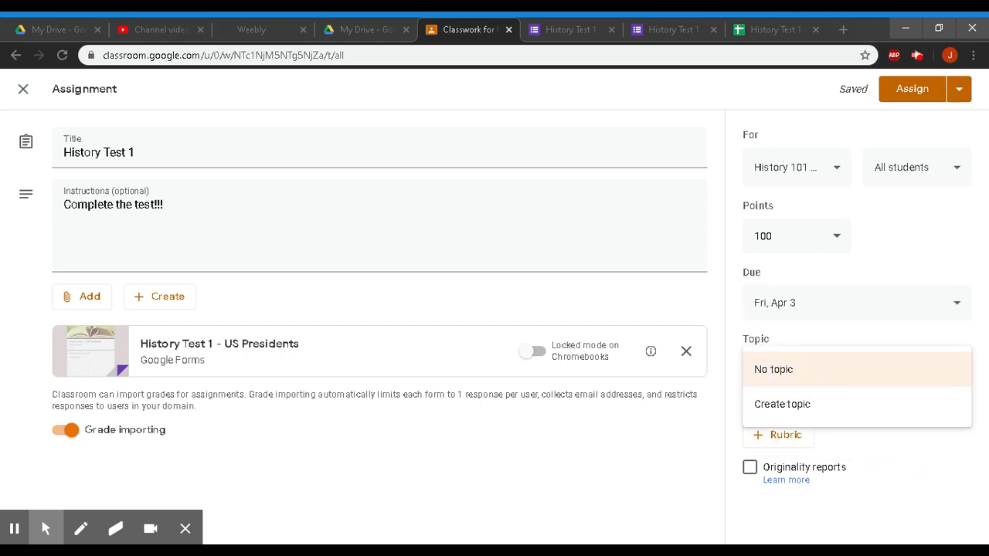
click(811, 408)
text(U)
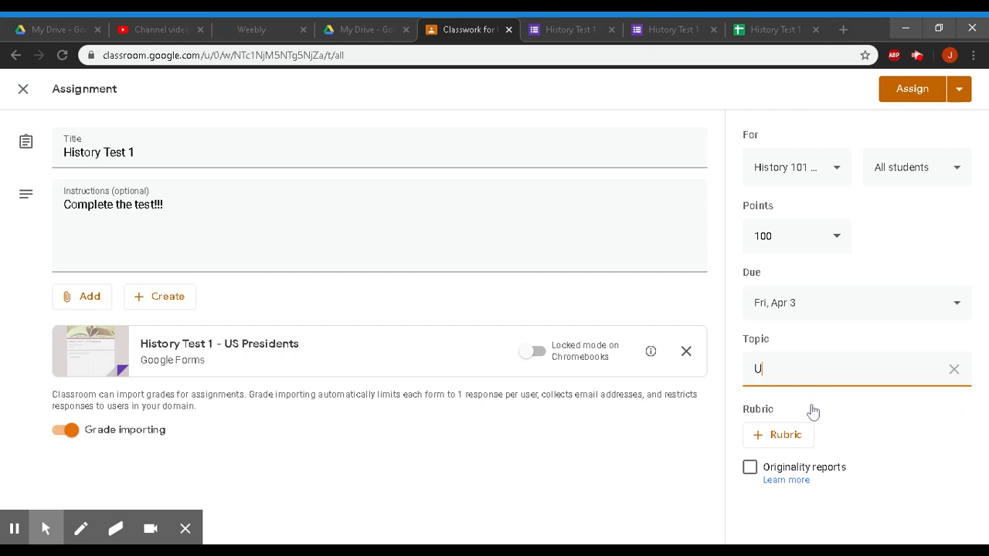
text(S Presidents)
click(788, 436)
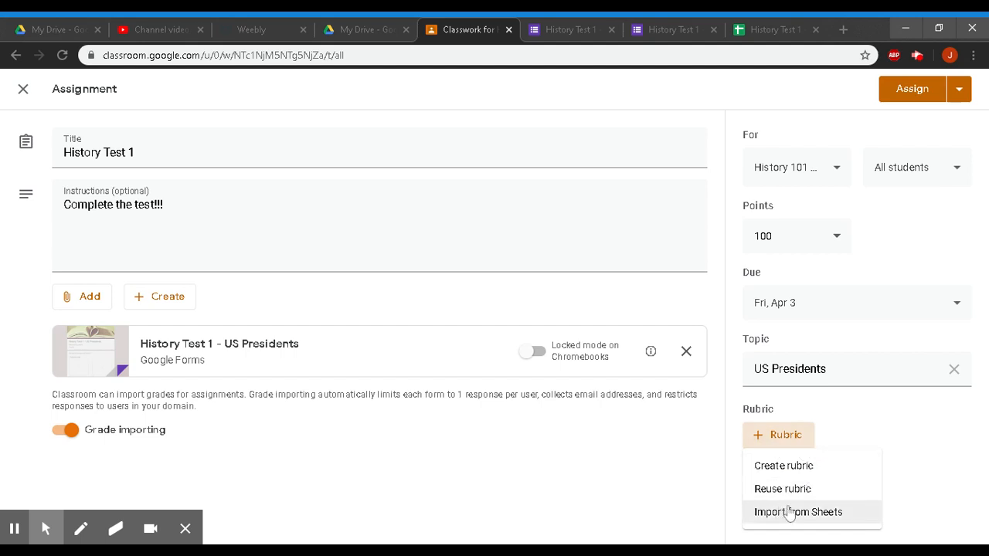
click(805, 467)
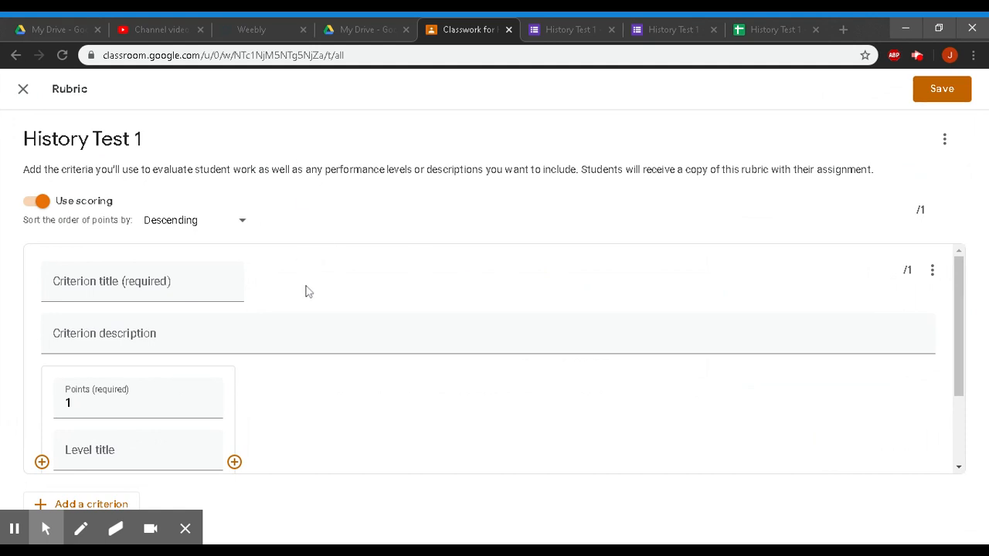
scroll(307, 287, down, 3)
scroll(249, 307, up, 3)
click(23, 90)
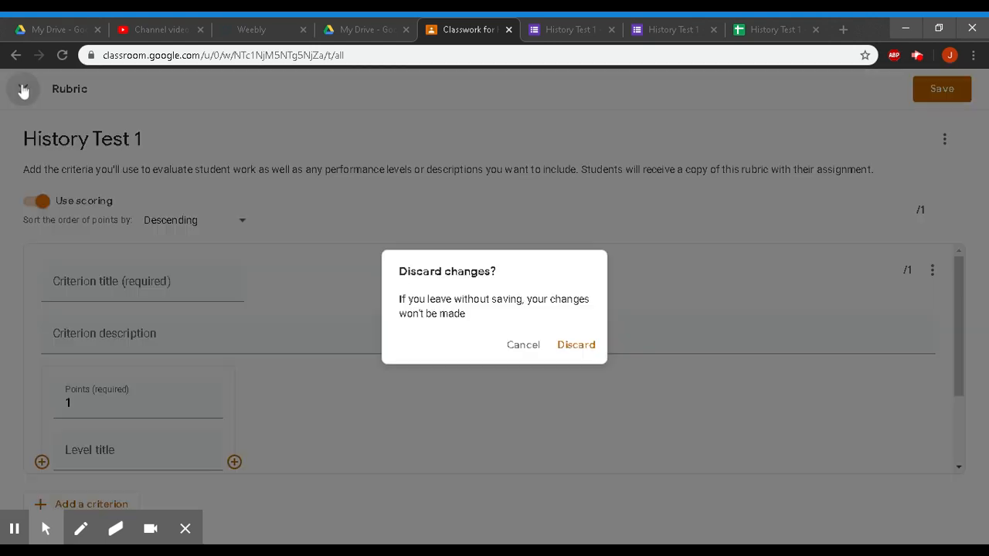
click(586, 358)
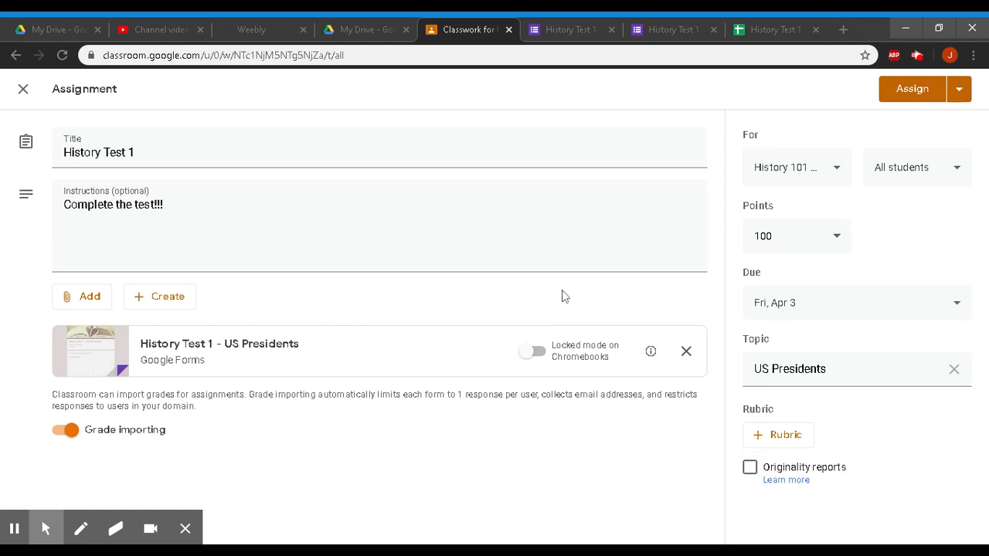
- Assign History Test 1 under US Presidents, due Apr 3, and return to its Forms responses
click(912, 101)
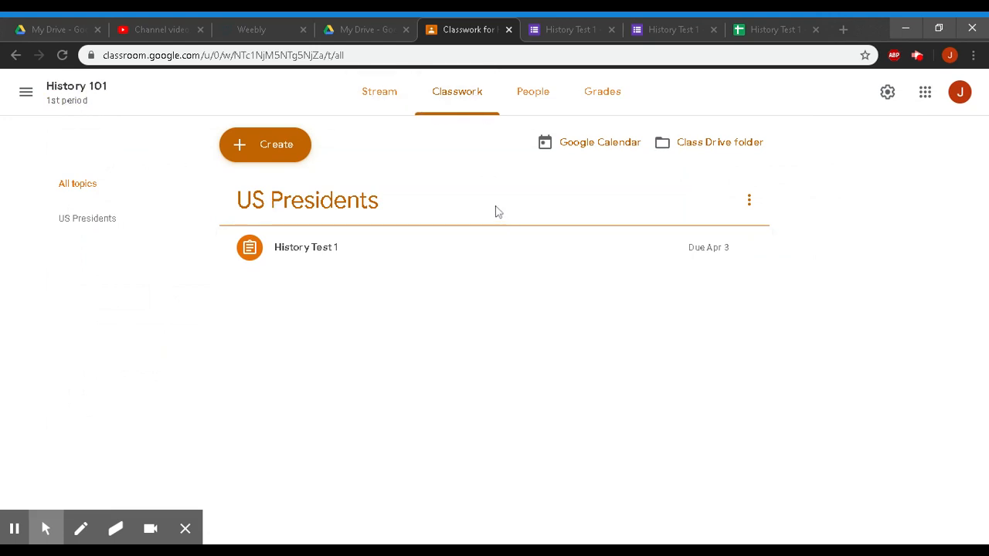
click(572, 31)
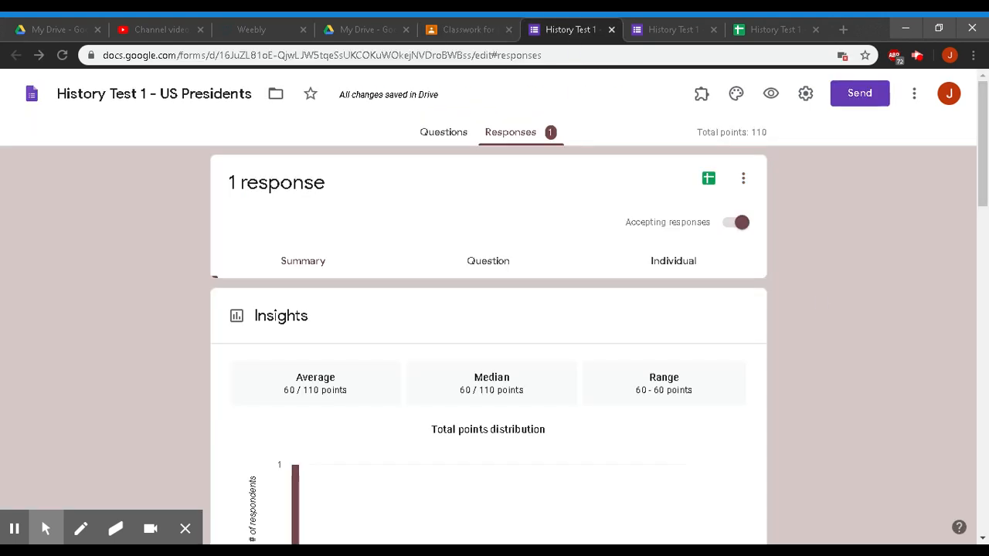
- Review the quiz's Email, Link and Embed HTML send options, then open collaborator sharing settings
click(856, 105)
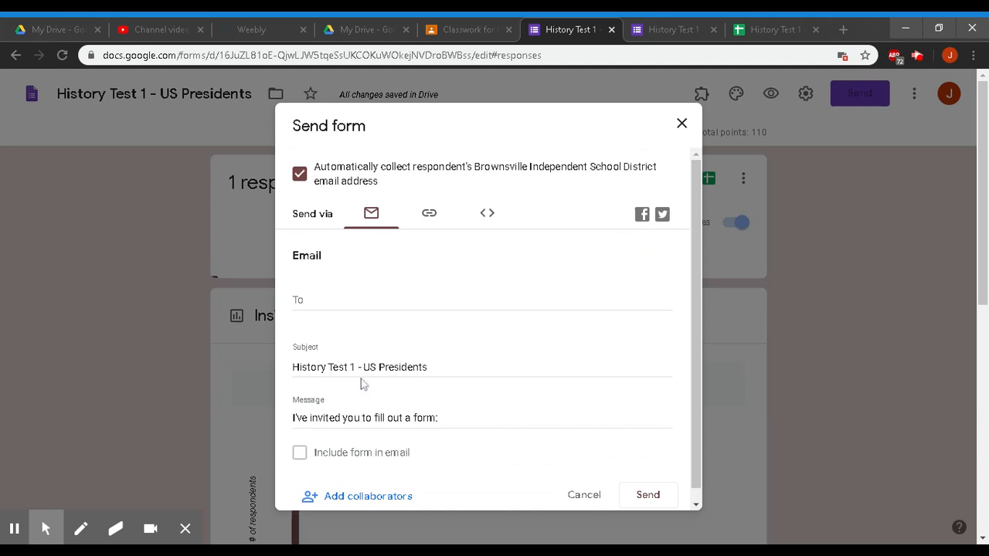
scroll(432, 391, down, 1)
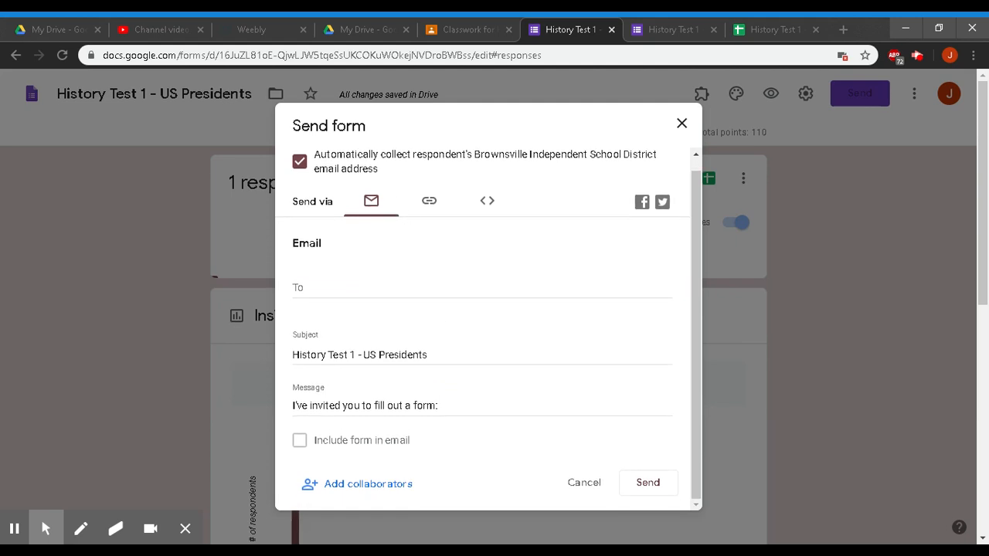
click(348, 288)
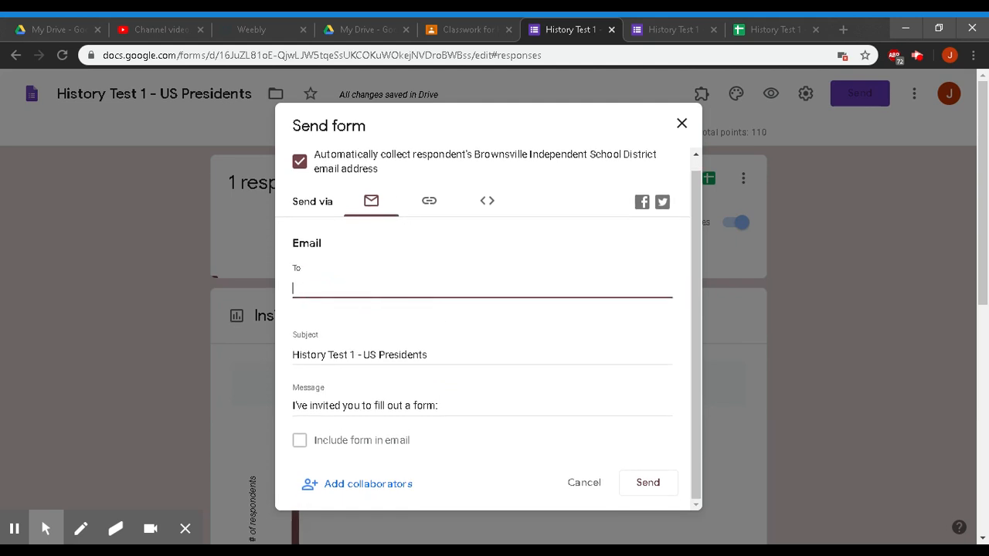
click(431, 203)
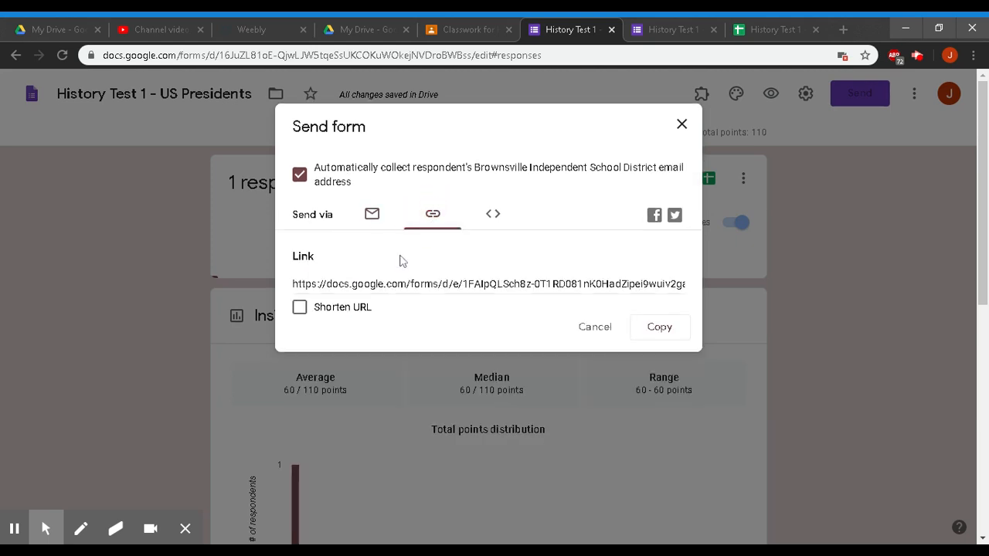
click(373, 217)
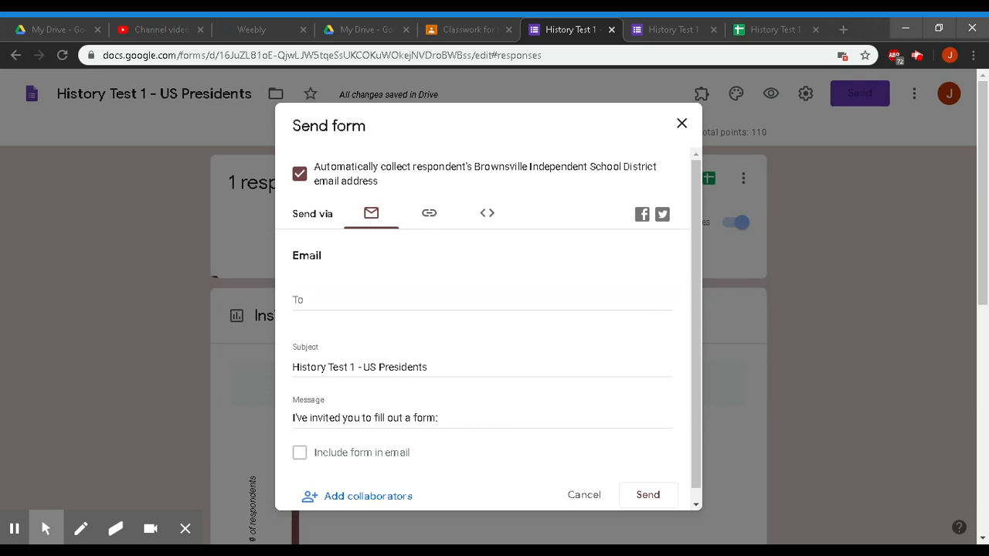
click(492, 219)
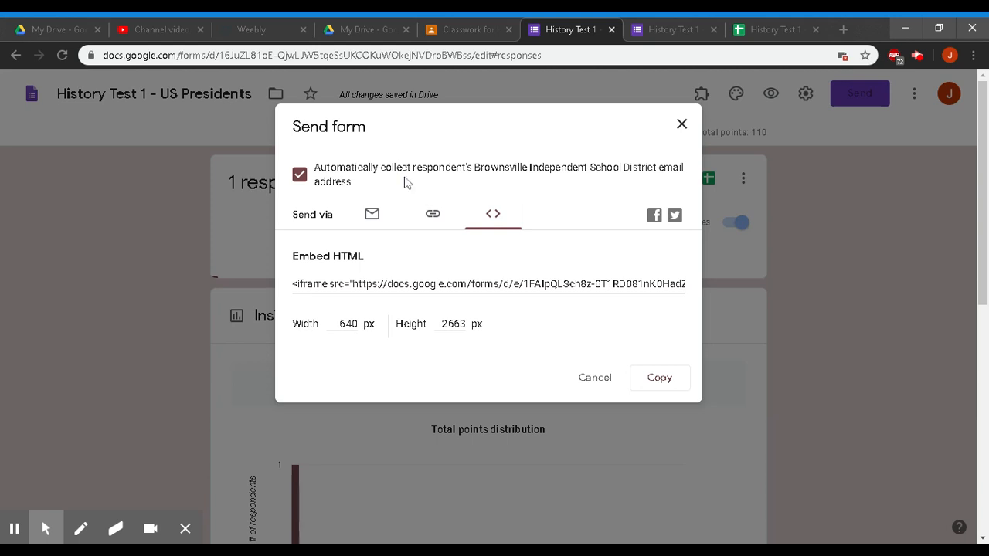
click(372, 217)
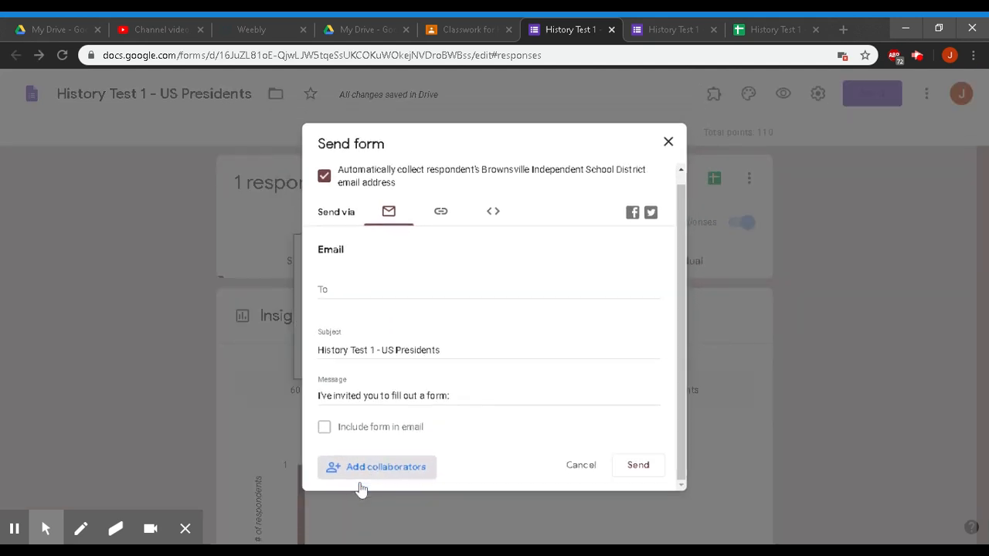
click(360, 483)
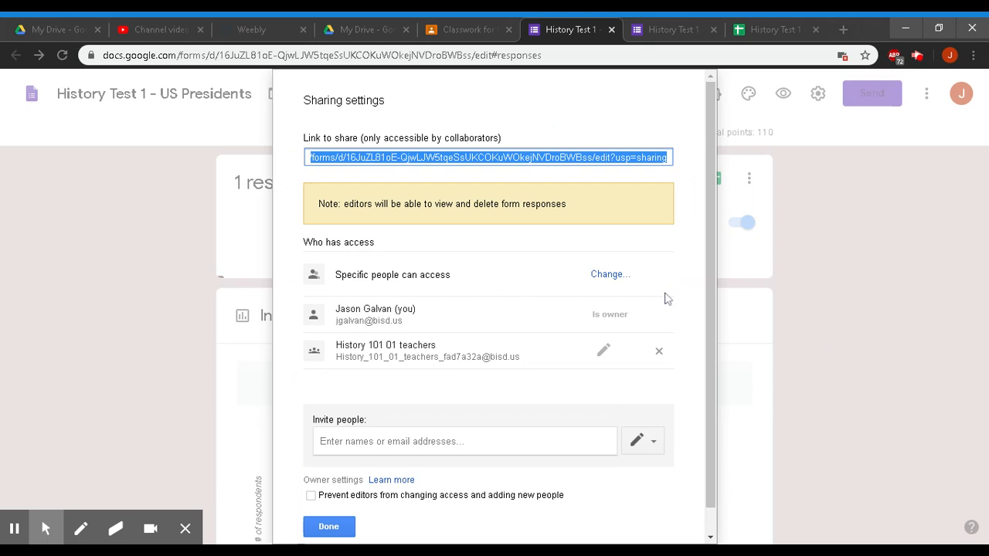
- Try removing the History 101 01 teachers group, look over sharing options, then discard the change
click(660, 353)
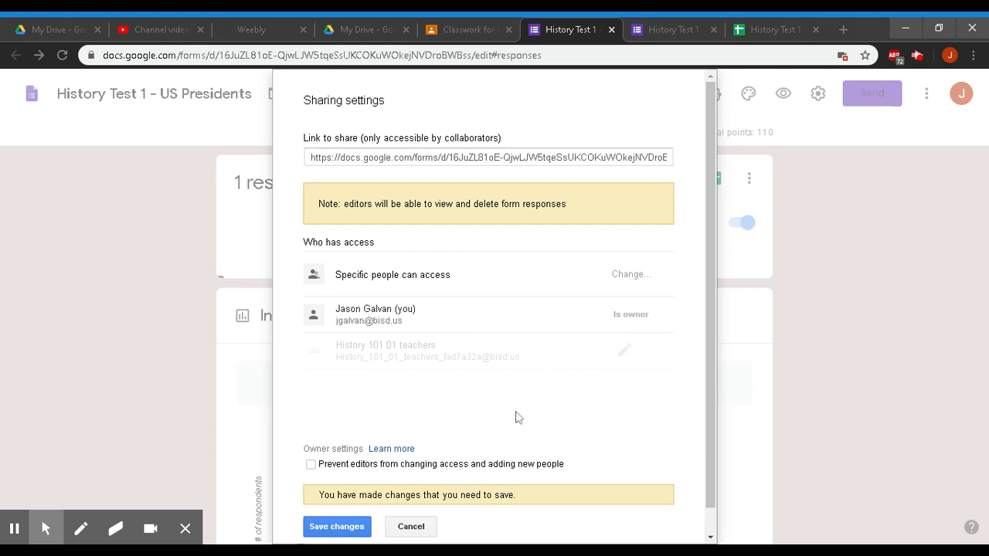
scroll(518, 417, down, 1)
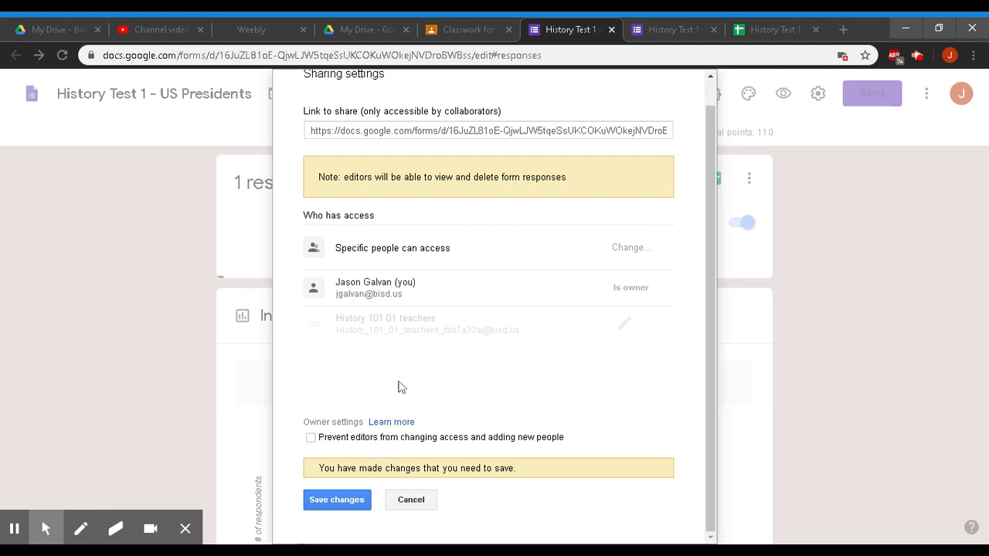
click(399, 331)
click(446, 287)
click(504, 386)
scroll(505, 390, up, 1)
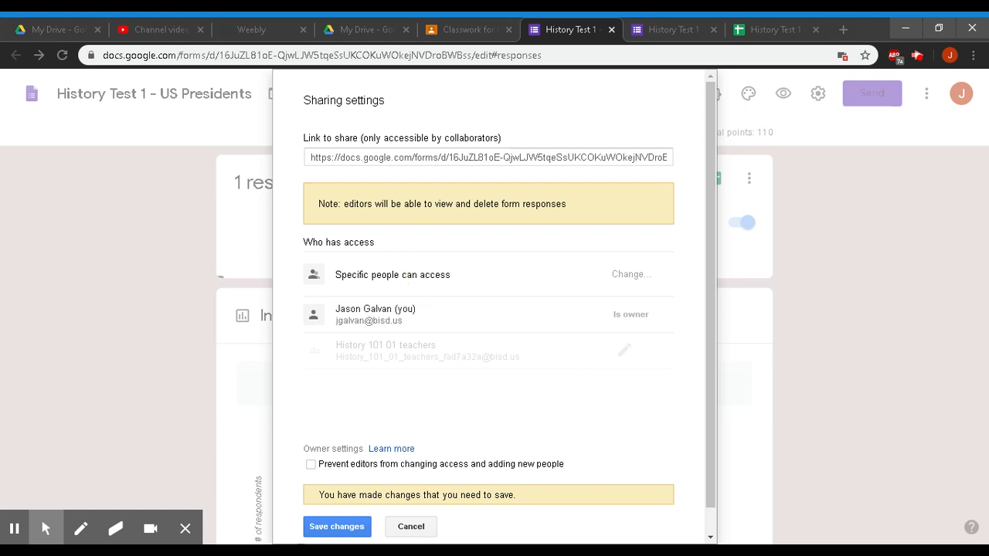
click(639, 316)
click(398, 525)
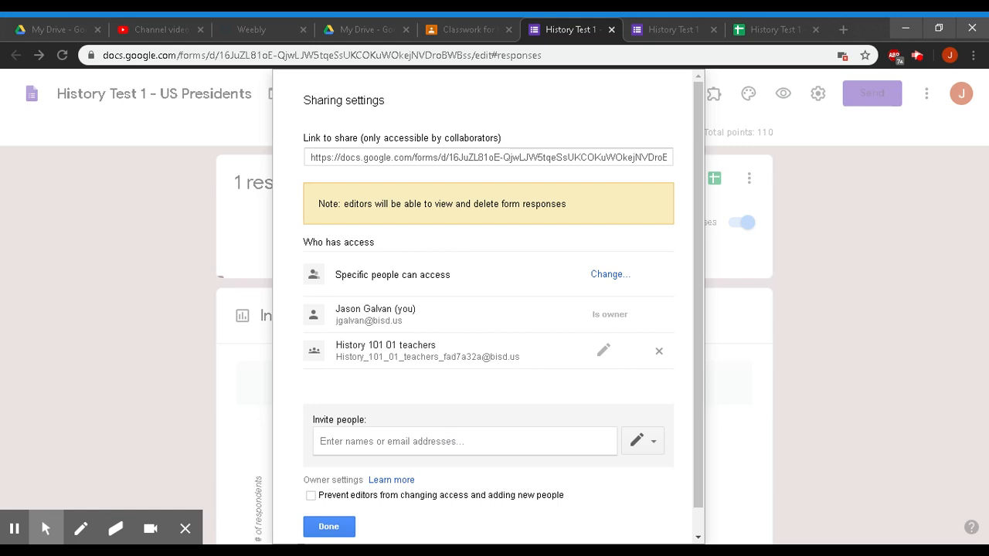
- Remove the History 101 01 teachers group's access and save, leaving the form owner-only
click(659, 353)
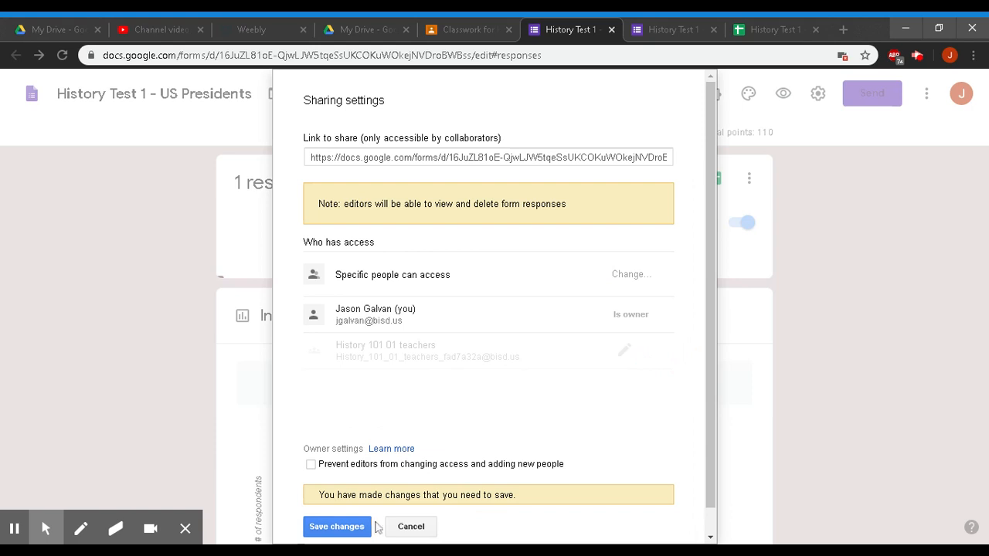
click(337, 526)
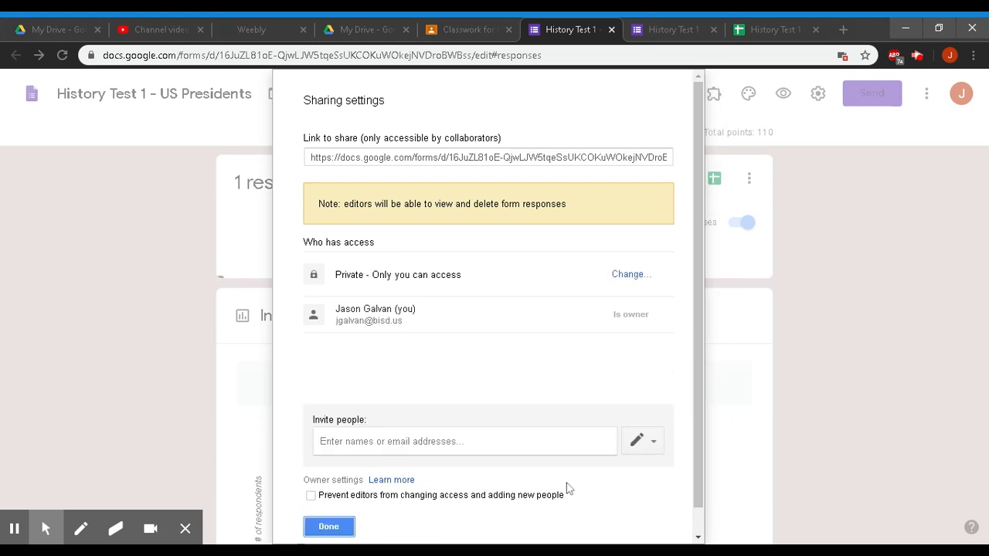
click(386, 441)
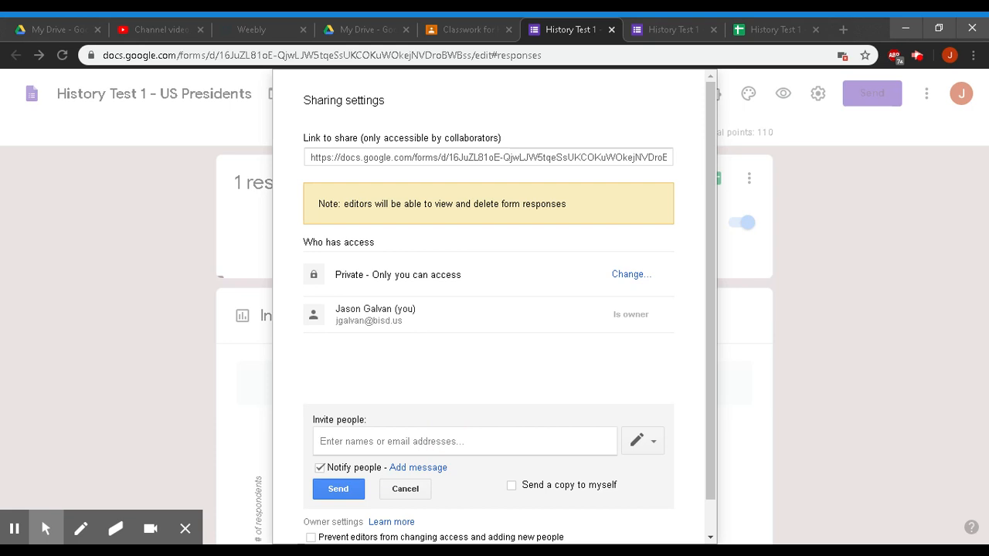
text(john smith)
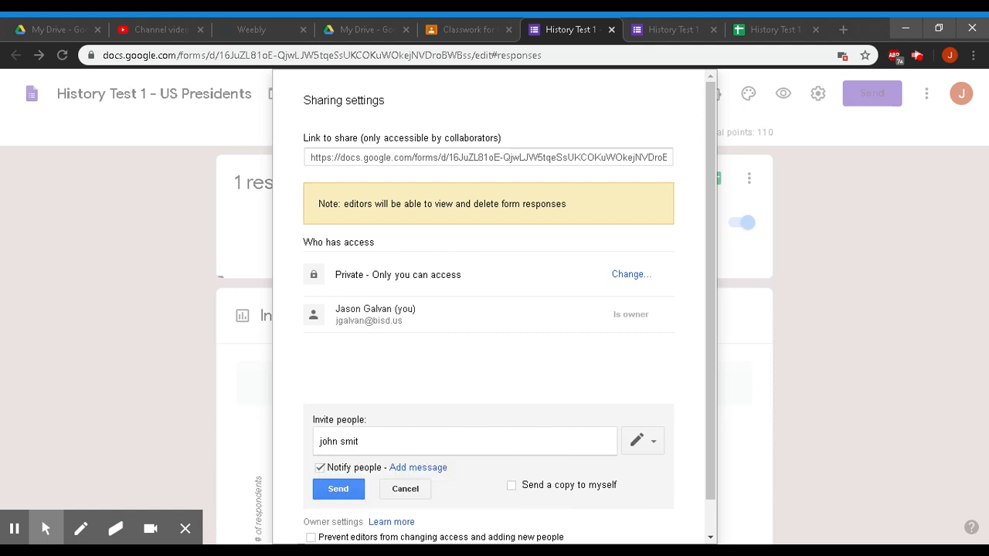
key(BackSpace)
key(BackSpace)
key(BackSpace)
key(BackSpace)
key(BackSpace)
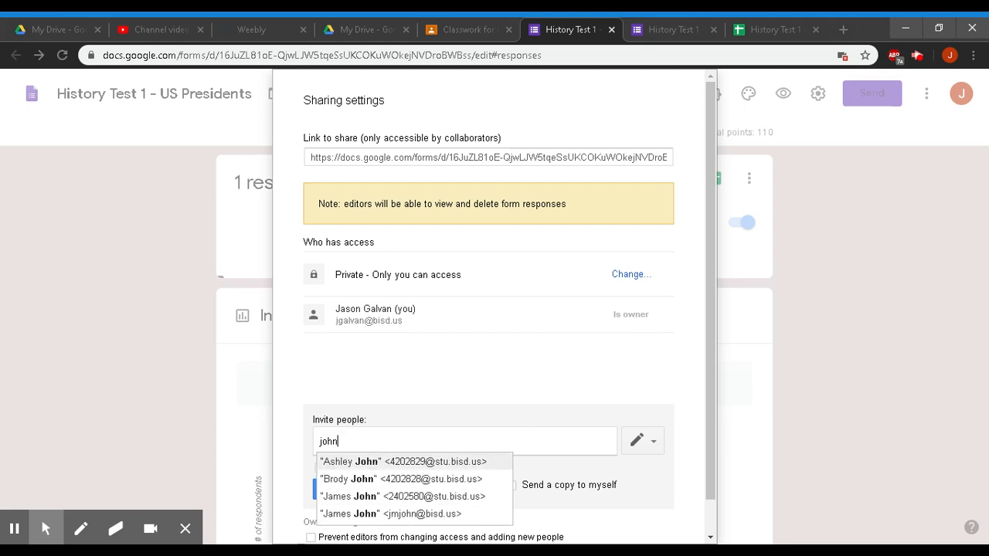
key(BackSpace)
key(BackSpace)
key(BackSpace)
key(BackSpace)
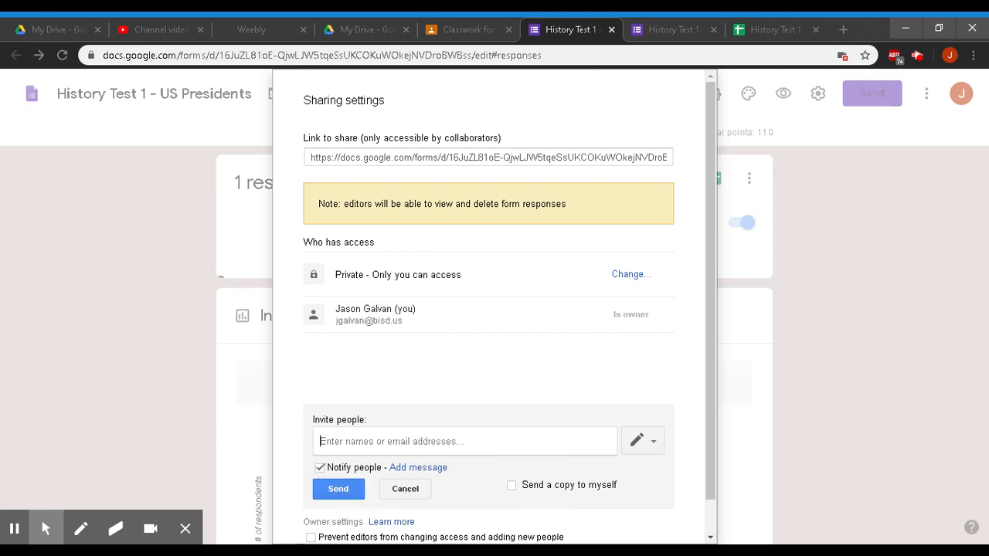
click(654, 442)
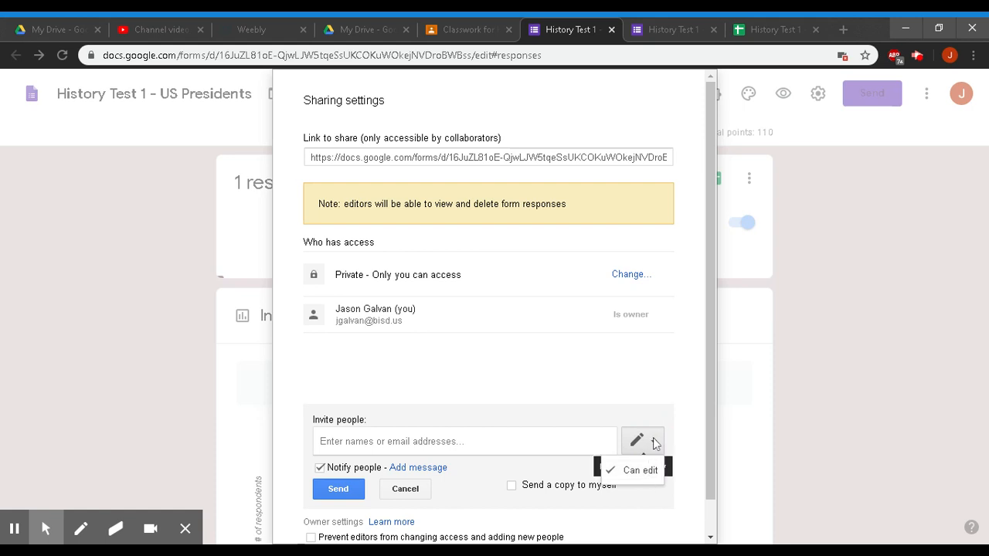
click(560, 438)
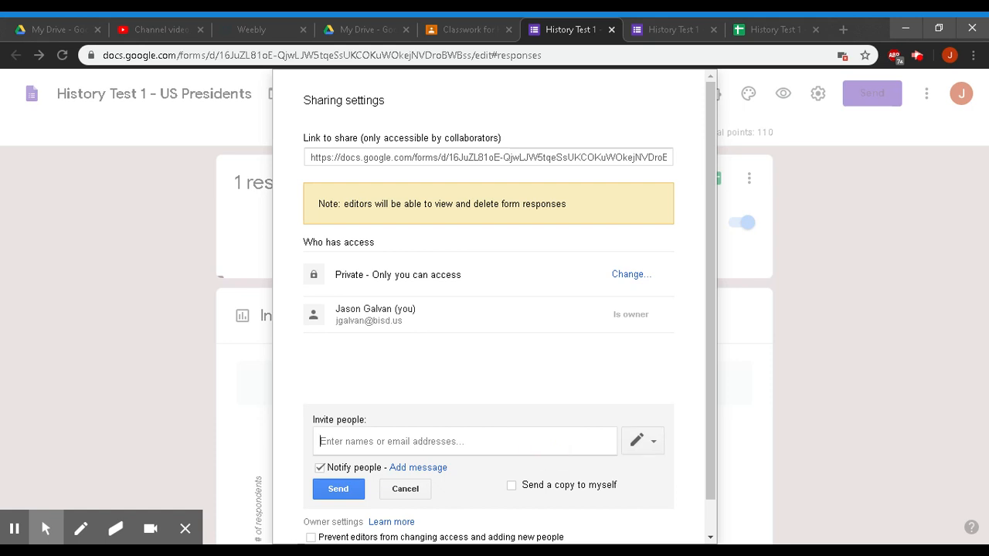
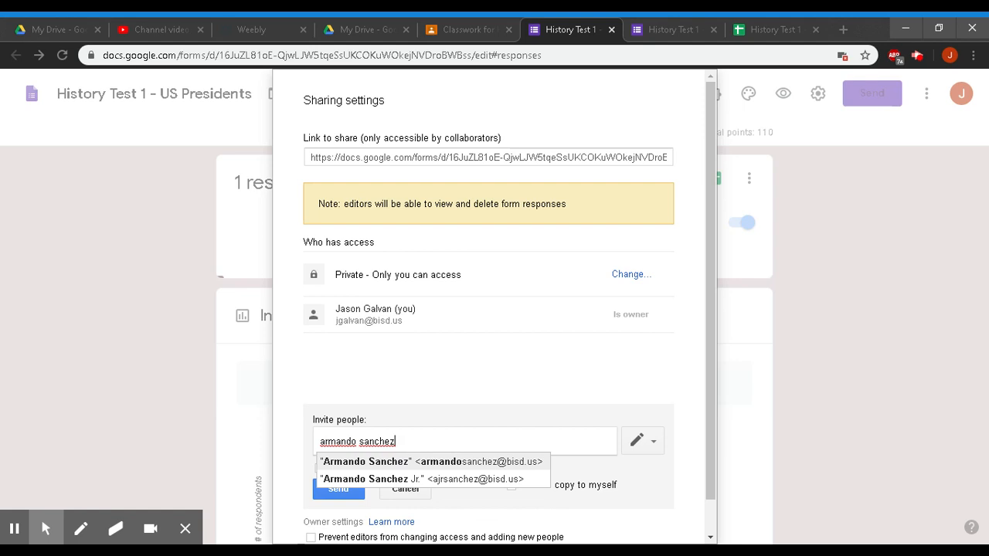
click(487, 462)
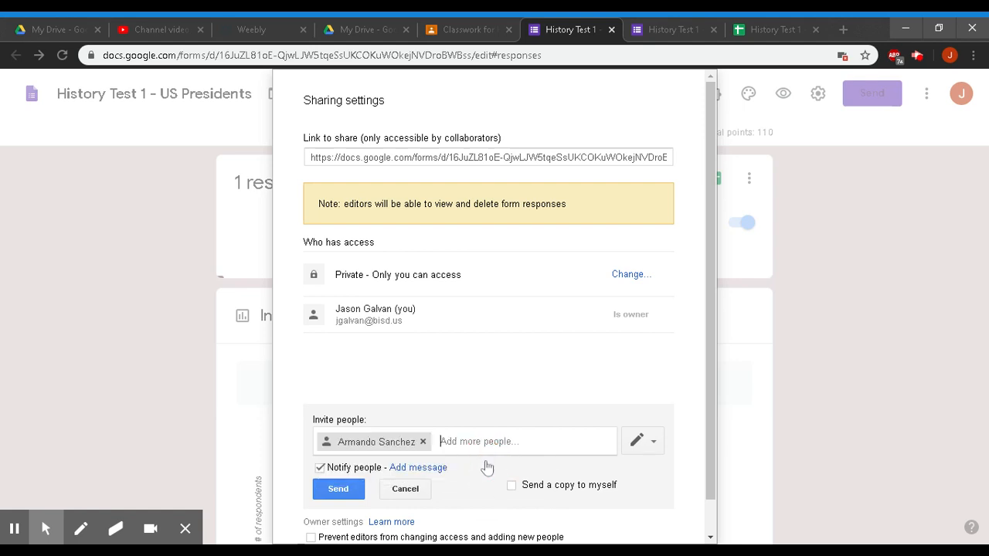
click(653, 441)
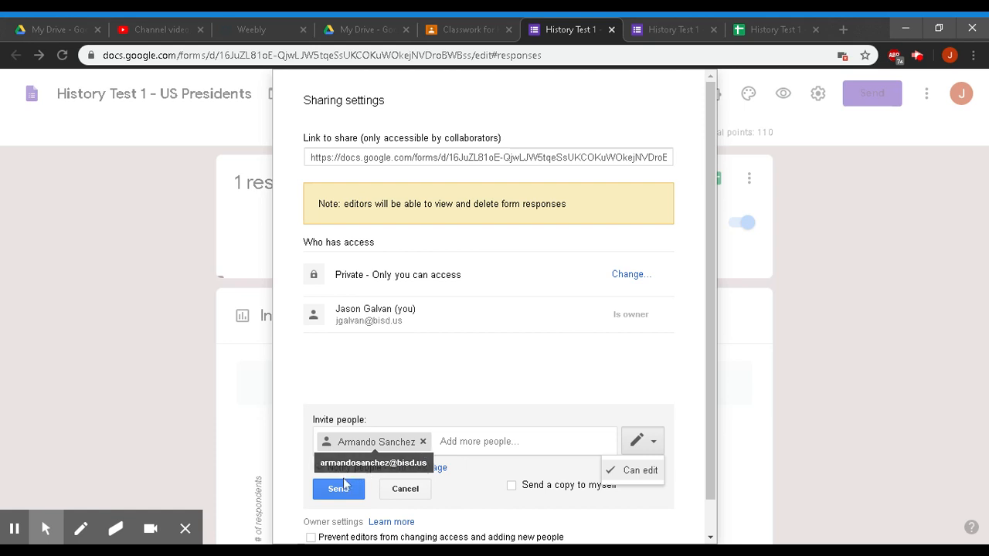
click(422, 442)
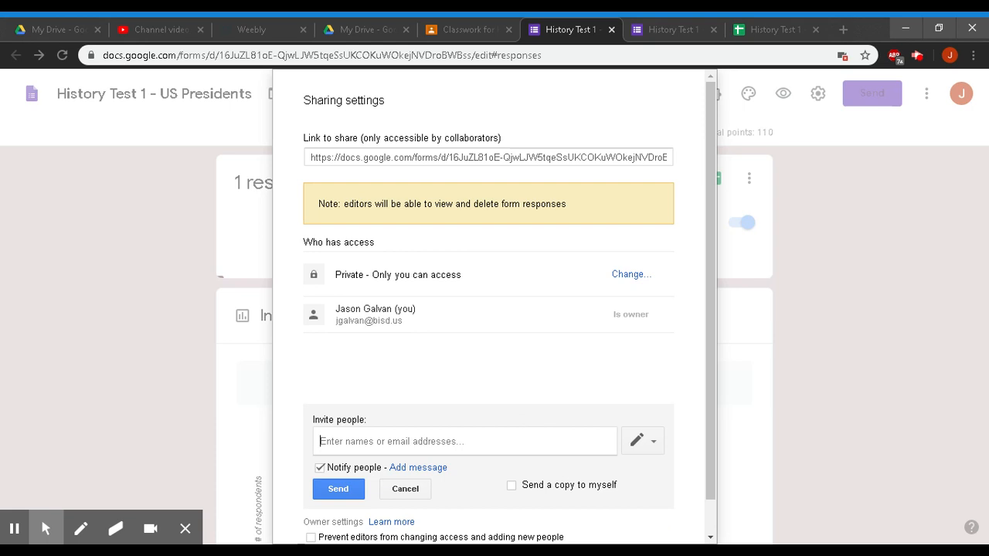
click(407, 490)
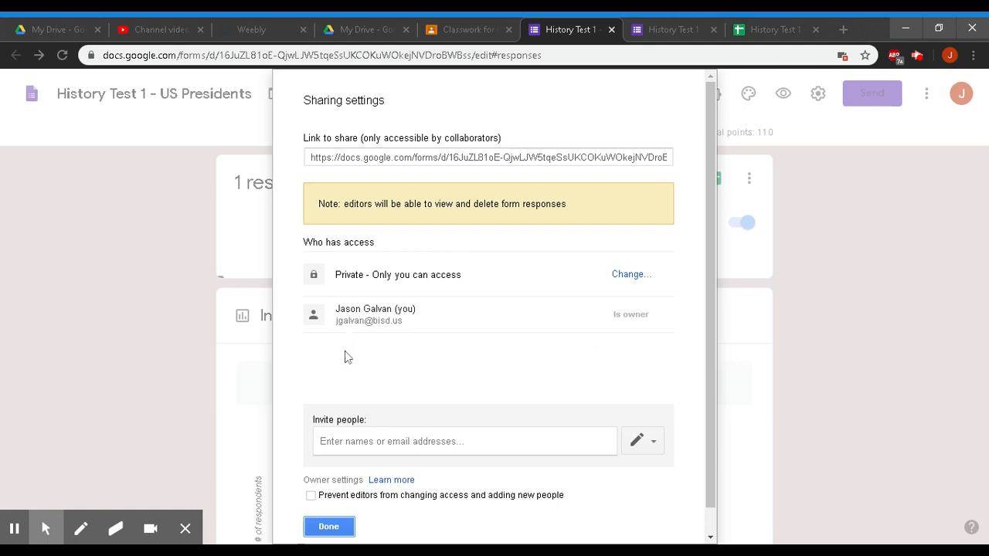
click(336, 529)
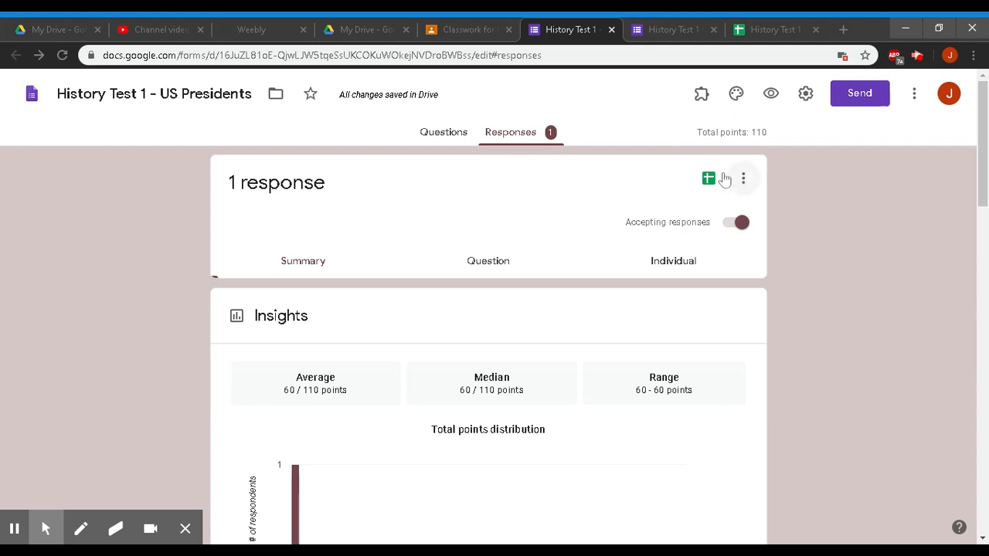
- Glance at the responses spreadsheet, confirmation page and Classroom classwork, then return to the responses summary
click(755, 31)
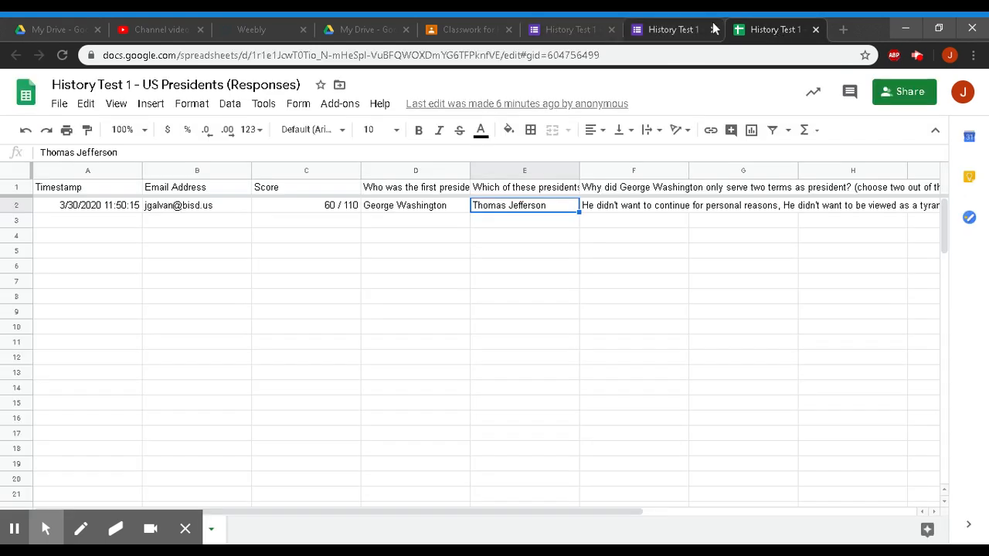
click(671, 31)
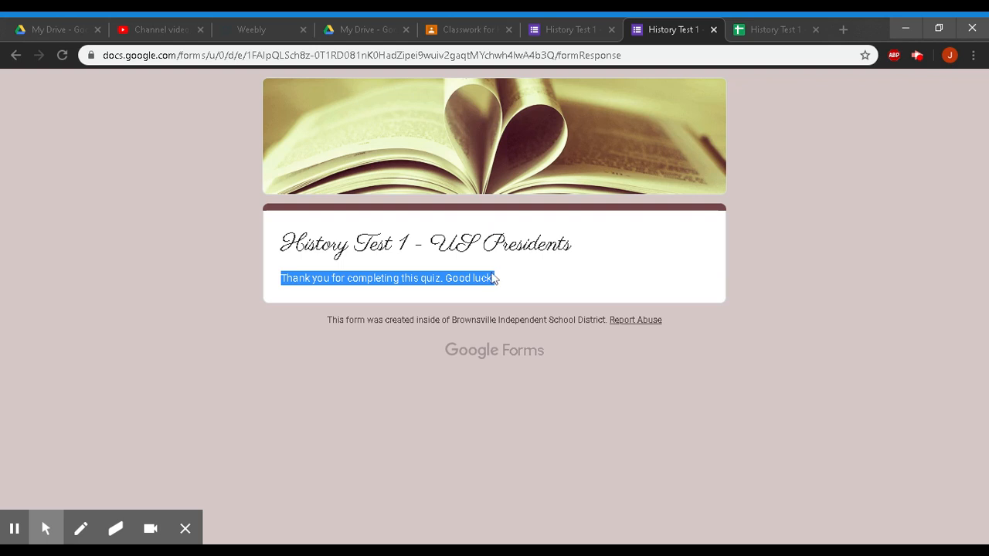
click(467, 31)
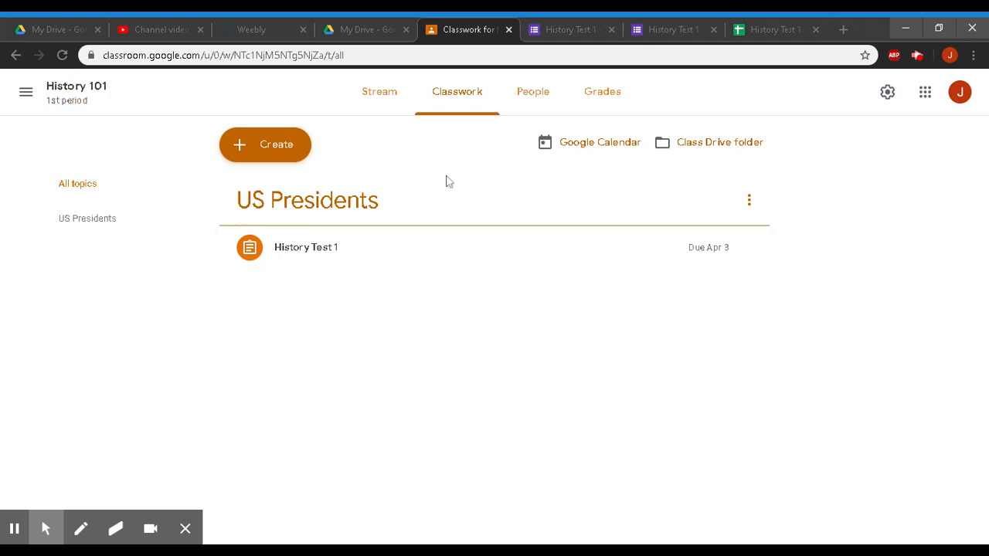
click(607, 23)
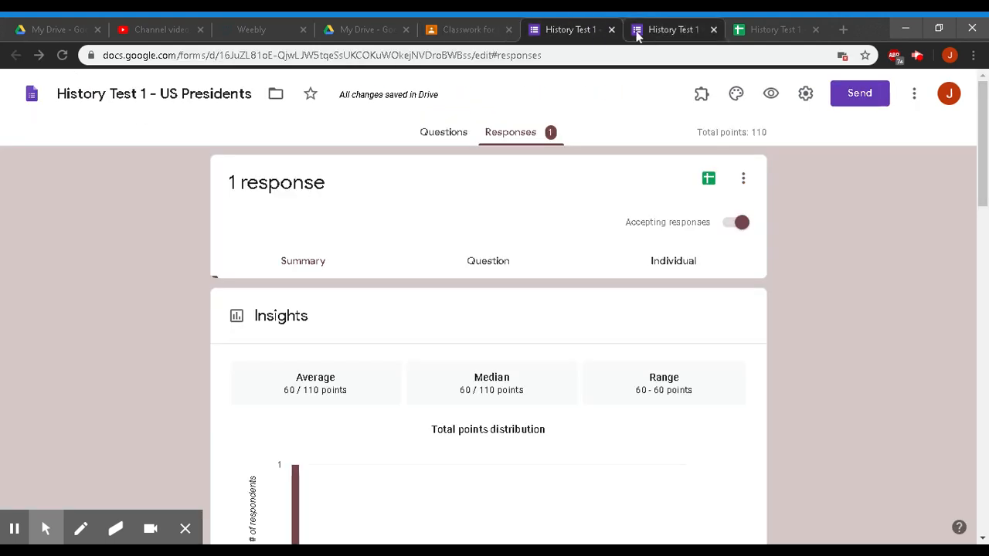
- Bring up the History Test 1 - US Presidents questions for editing, totalling 110 points
click(443, 138)
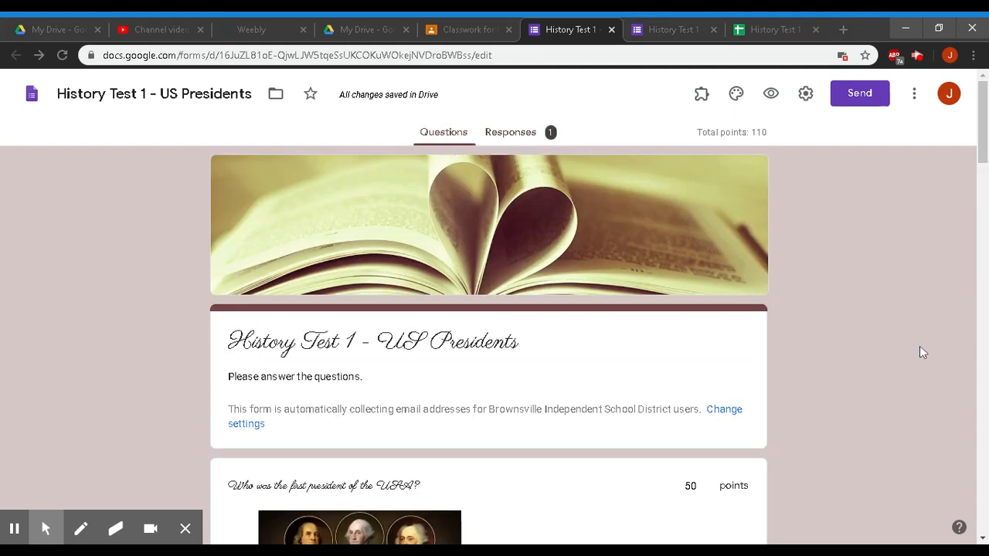
scroll(916, 344, down, 3)
scroll(915, 343, up, 3)
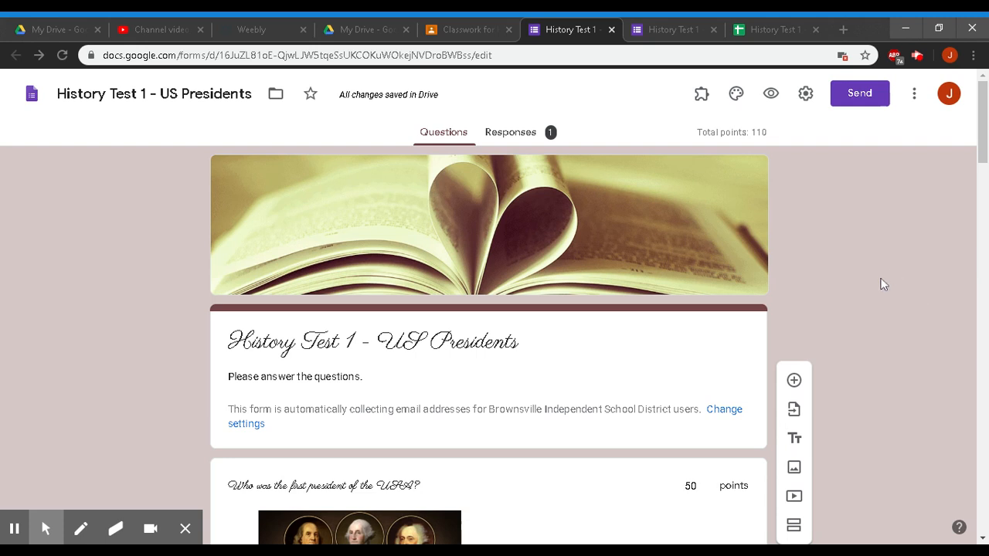
click(917, 57)
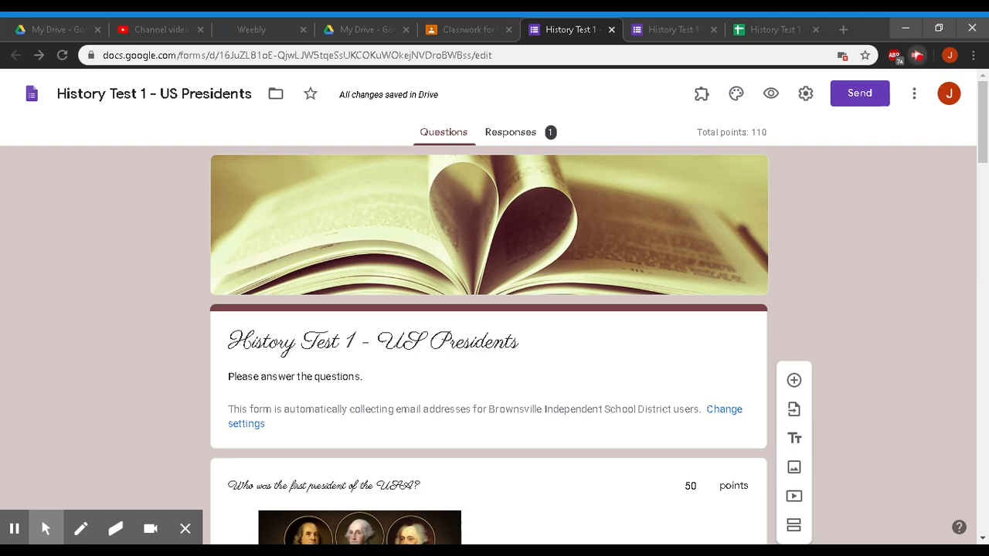